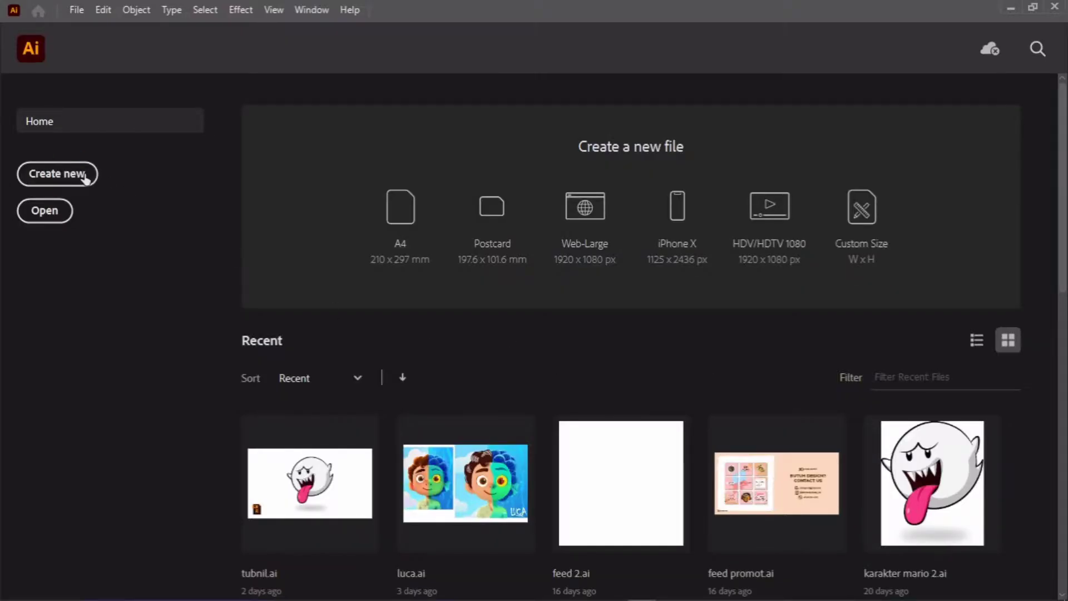
Create a new blank landscape A4 document from the Art & Illustration presets
left_click(85, 177)
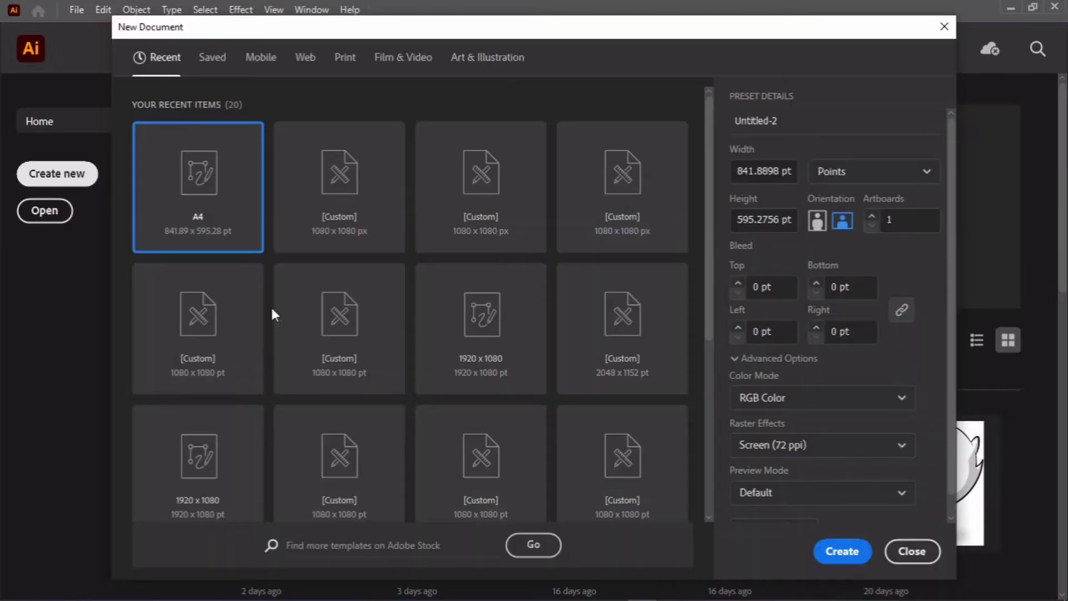
left_click(470, 59)
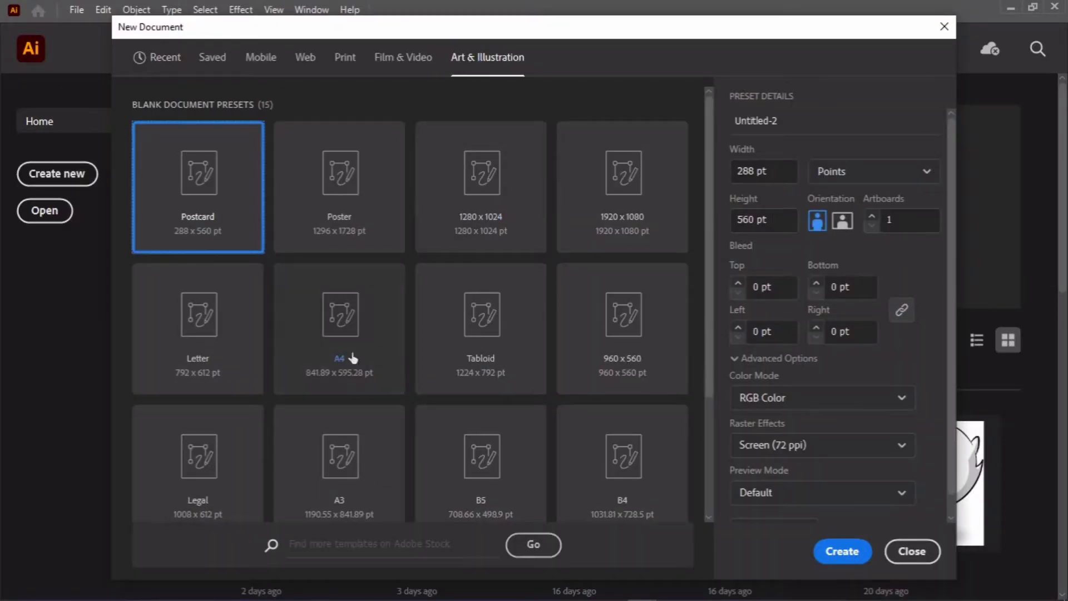
left_click(359, 336)
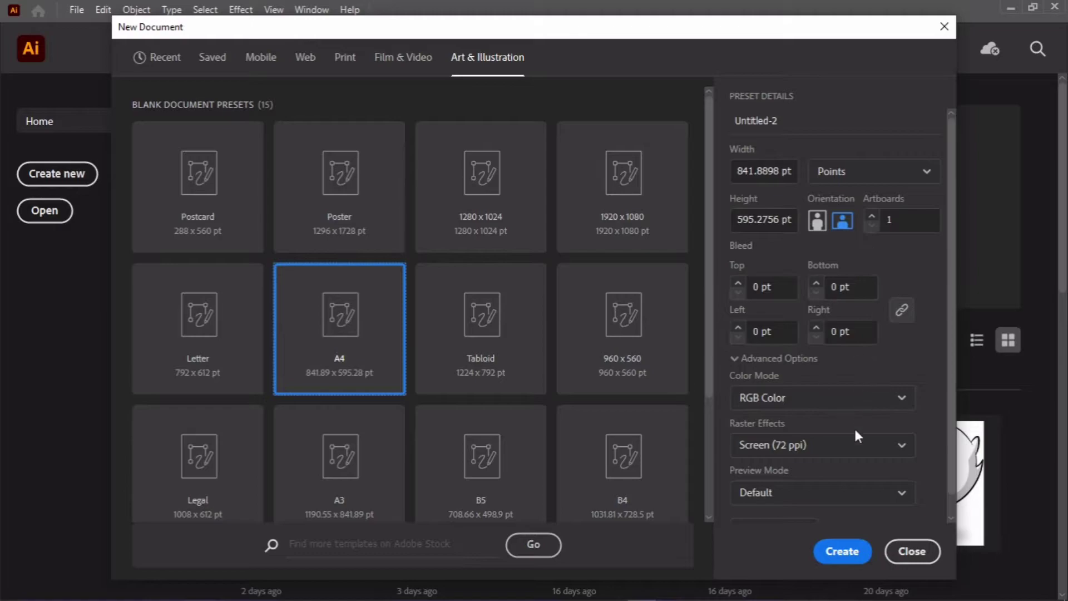
left_click(858, 553)
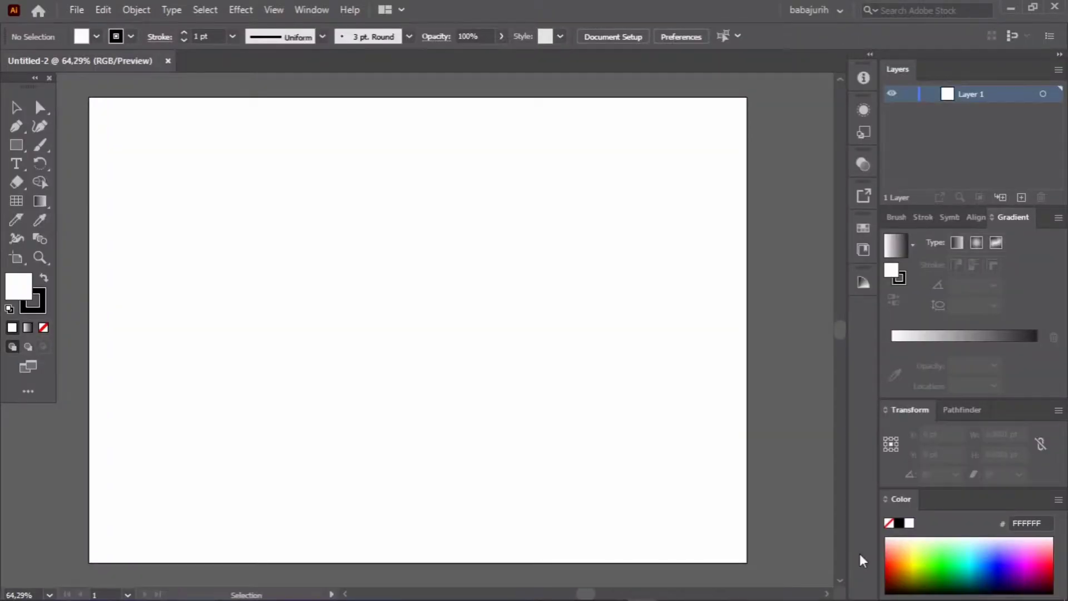
mouse_move(534, 597)
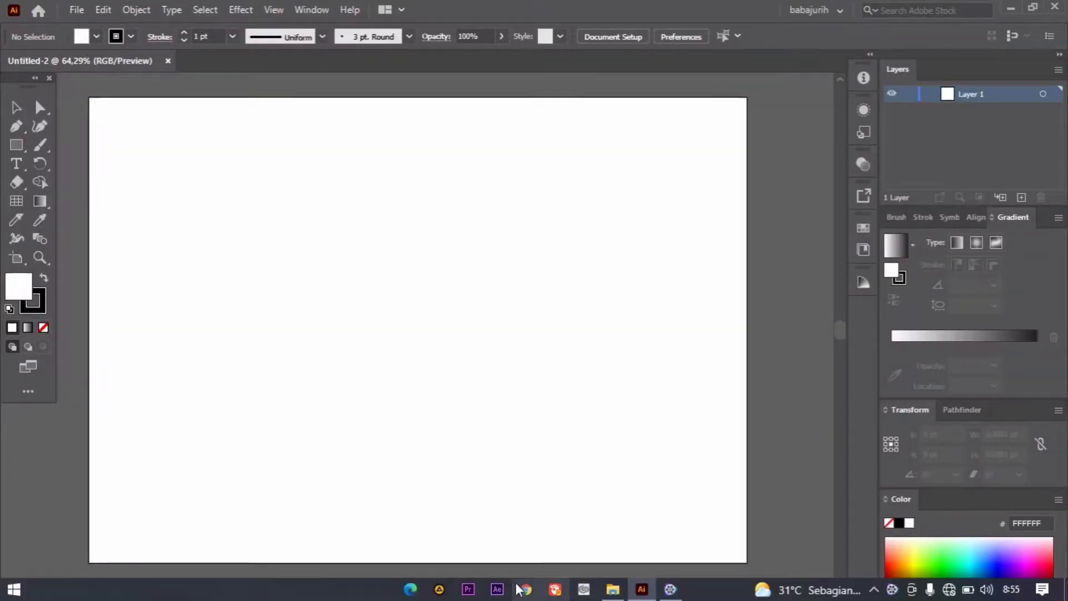
Drag the 'images' certificate file from Downloads onto the Illustrator canvas beside the artboard
left_click(599, 589)
left_click(85, 295)
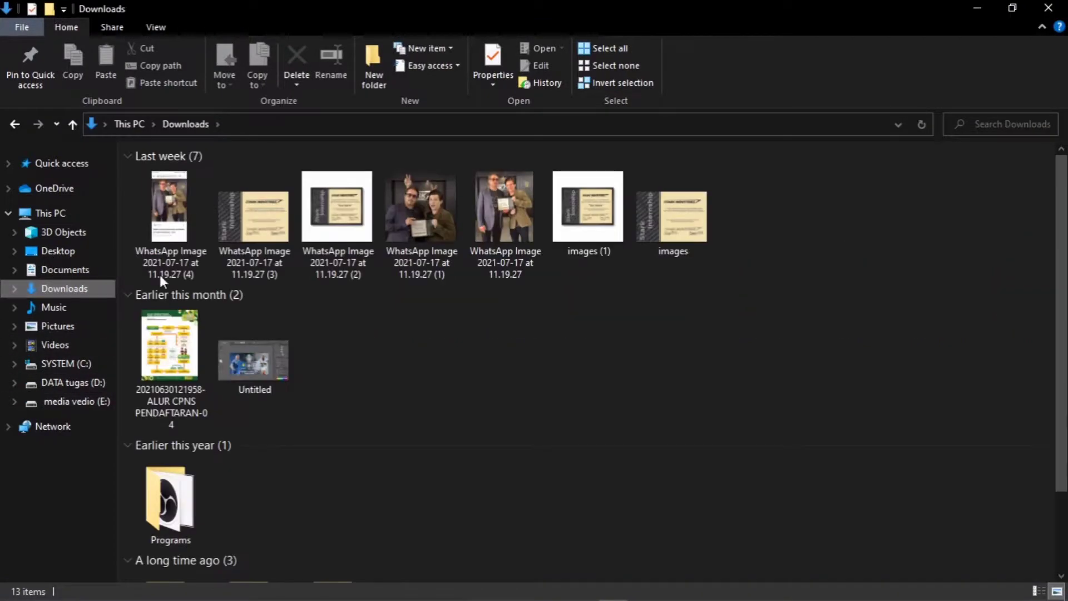
left_click(670, 225)
left_click_drag(673, 231, 98, 323)
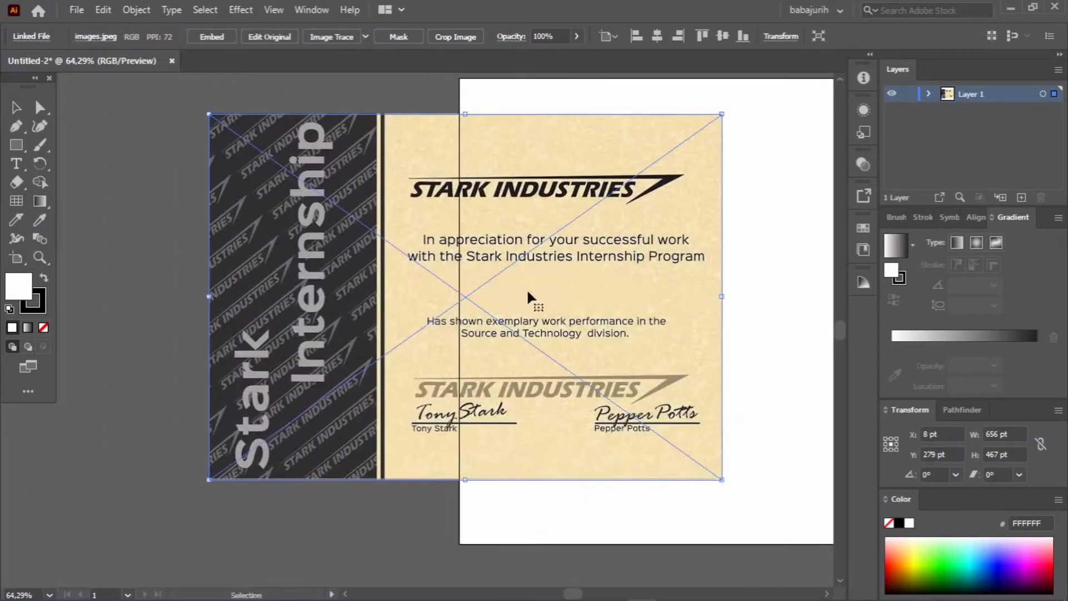
left_click_drag(527, 295, 285, 347)
key("ctrl+shift+a")
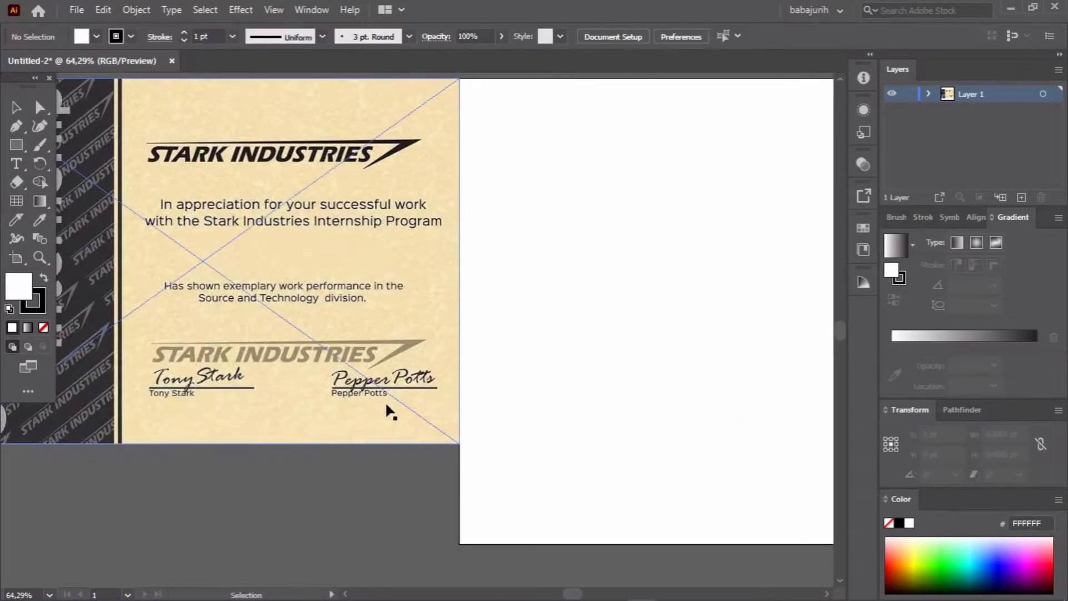
key("ctrl+minus")
mouse_move(90, 302)
left_mouse_down()
mouse_move(335, 328)
mouse_move(500, 328)
left_mouse_up()
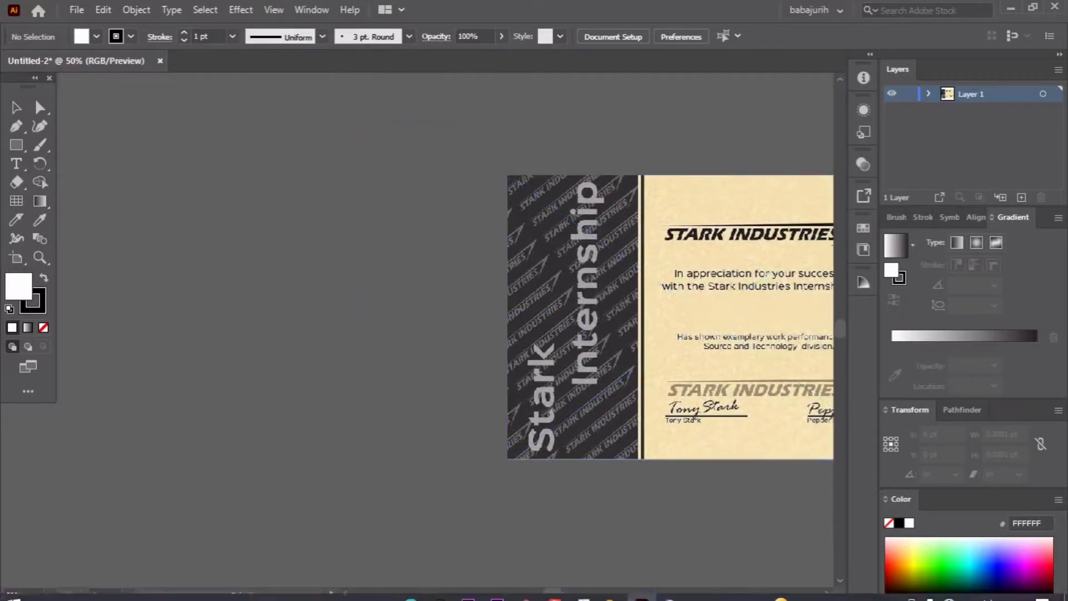
Drag the WhatsApp photo of the held certificate from Downloads into the document
left_click(641, 591)
left_click(405, 204)
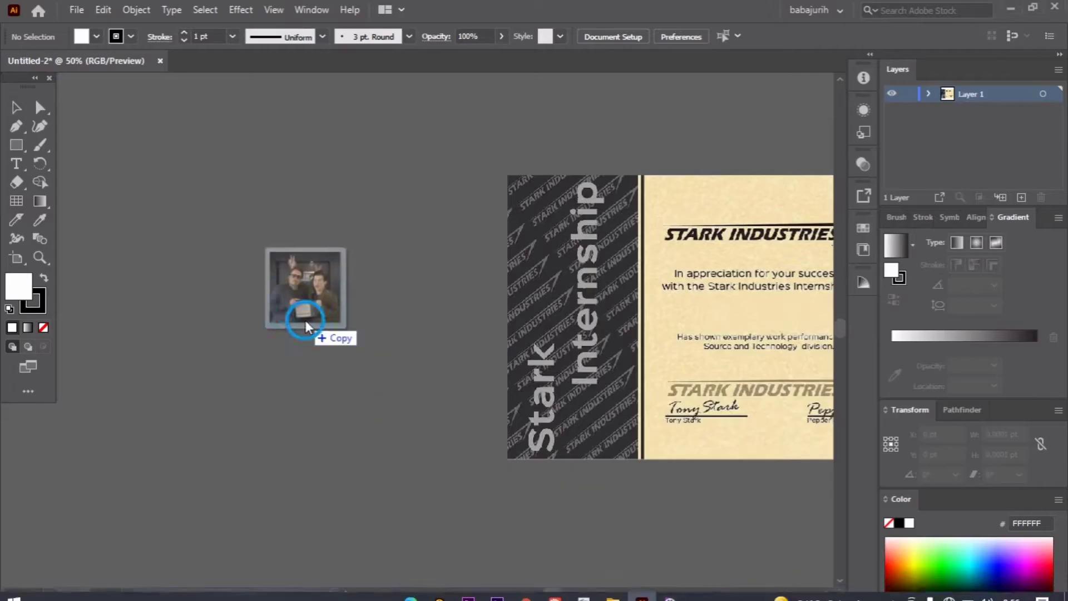
left_click_drag(405, 204, 309, 325)
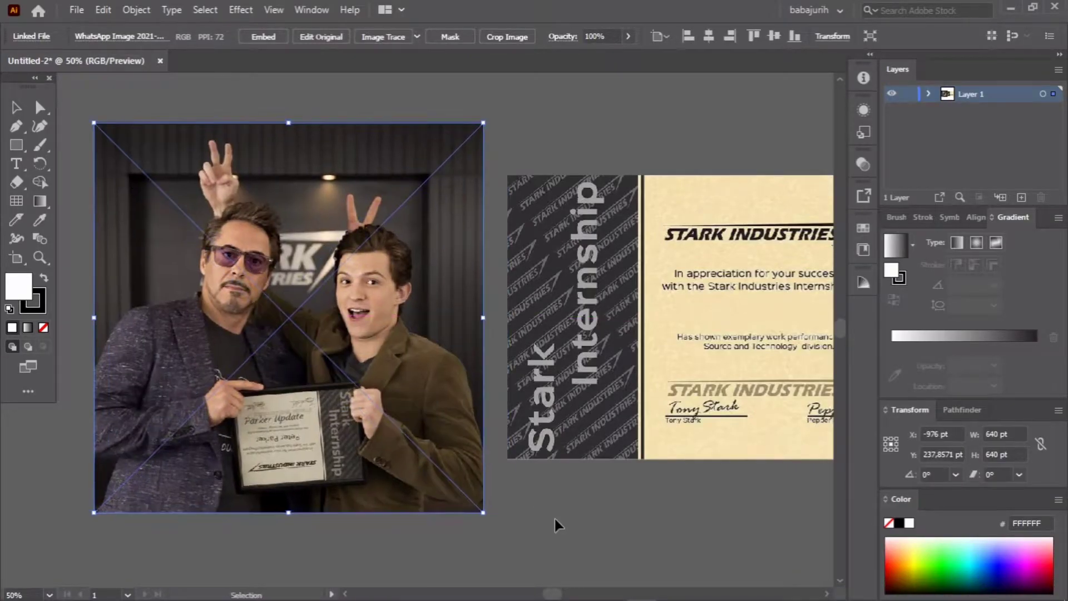
left_click(554, 517)
Move the certificate reference image to sit above the artboard
left_click_drag(582, 362, 564, 350)
scroll(564, 351, "up", 1)
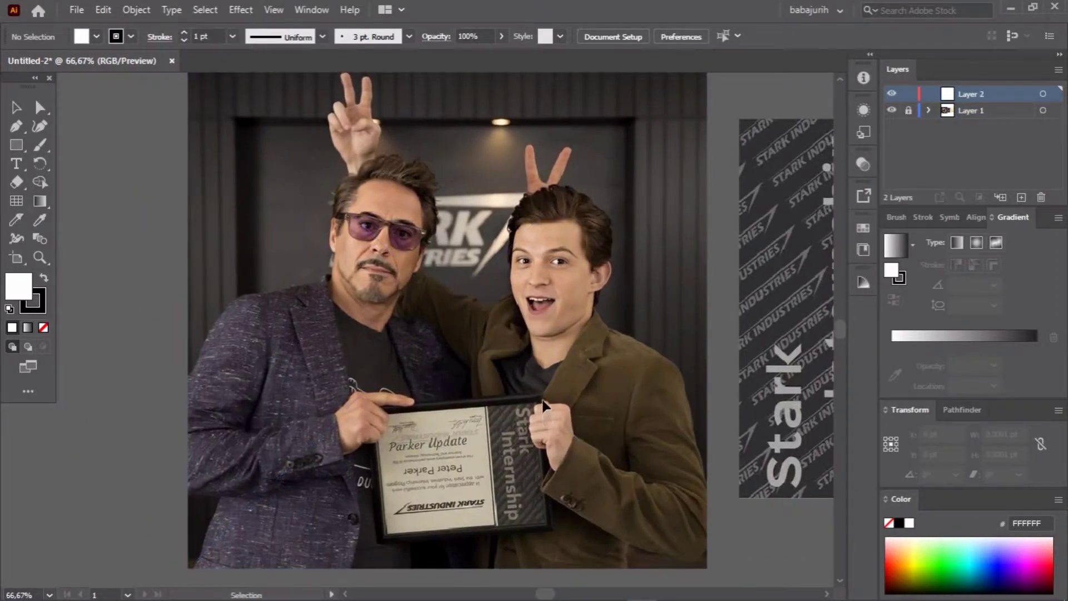
scroll(586, 338, "right", 5)
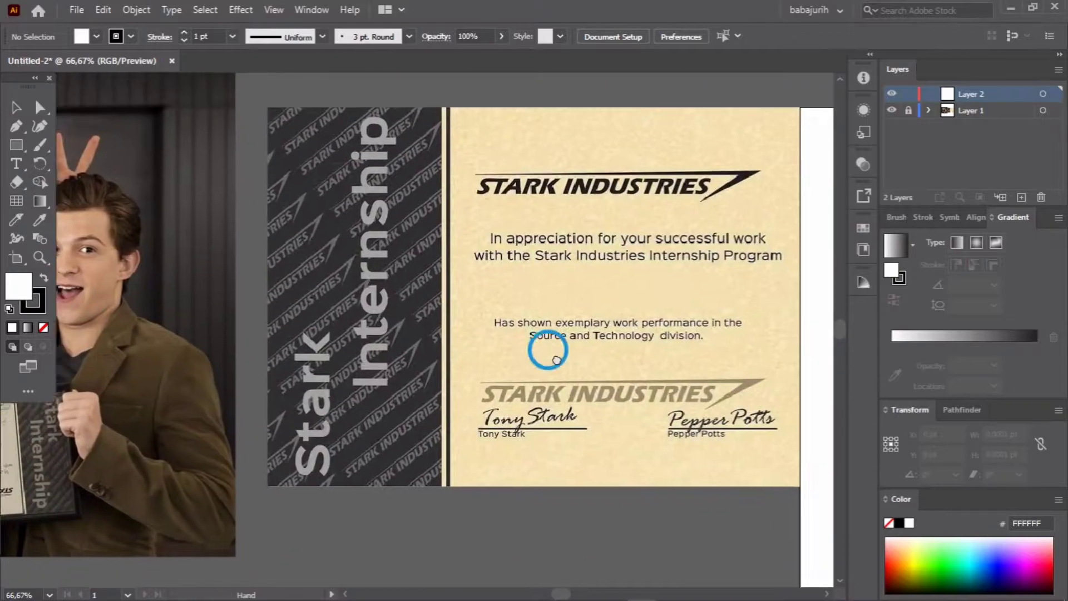
scroll(569, 316, "right", 5)
scroll(570, 316, "down", 1)
scroll(547, 343, "right", 3)
scroll(470, 305, "up", 4)
scroll(470, 305, "right", 3)
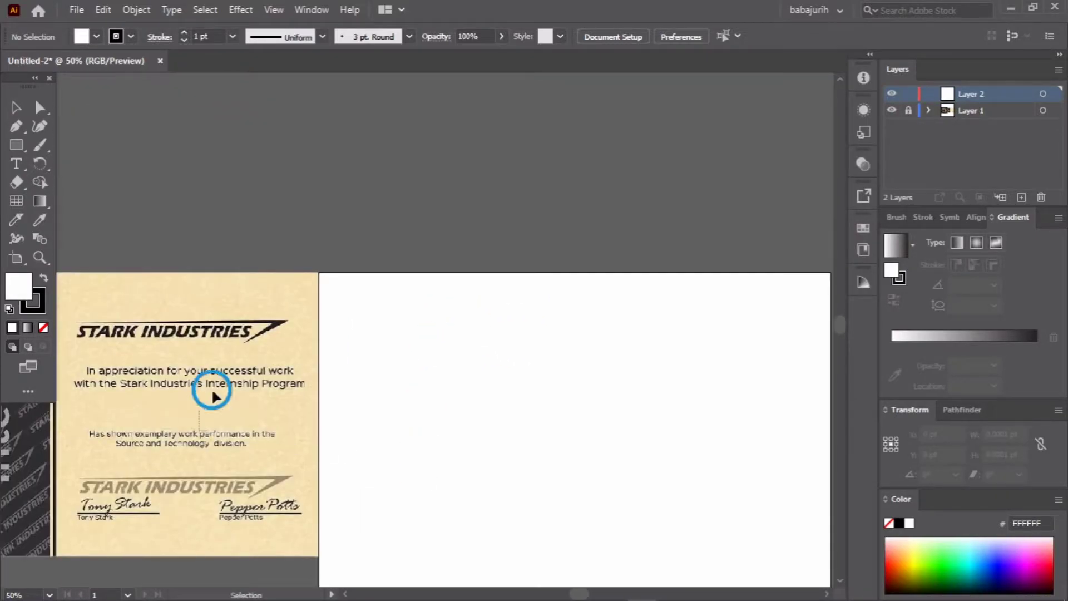
left_click(910, 114)
mouse_move(513, 114)
left_mouse_down()
mouse_move(249, 273)
mouse_move(592, 286)
left_mouse_up()
left_click(591, 287)
Lock Layer 1 holding the reference images and make Layer 2 the active layer
scroll(377, 310, "right", 7)
scroll(376, 310, "up", 1)
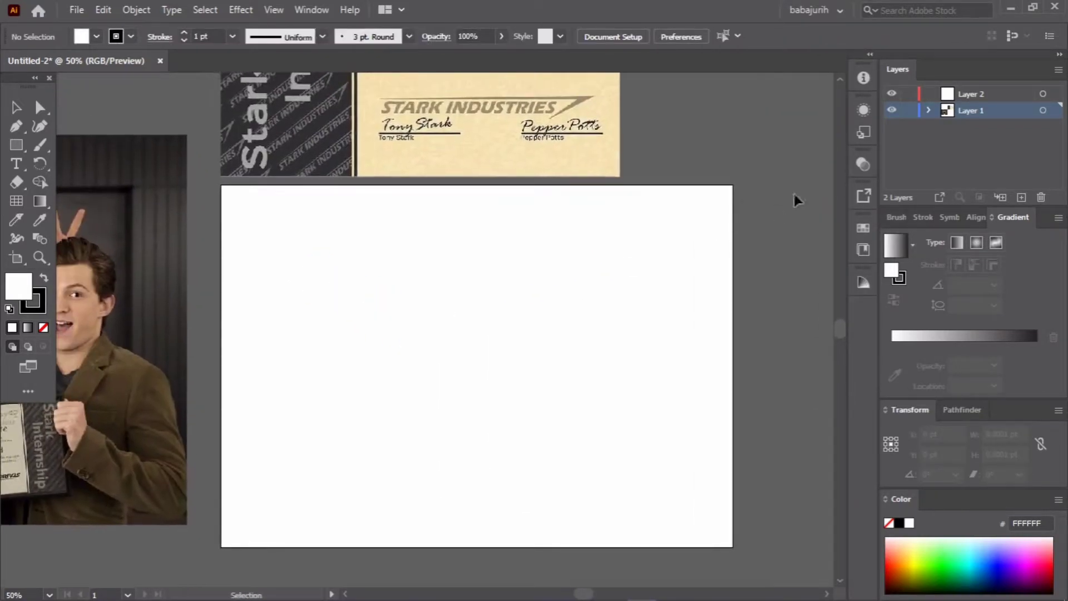
left_click(908, 110)
scroll(474, 327, "down", 1, "alt")
scroll(434, 374, "up", 2)
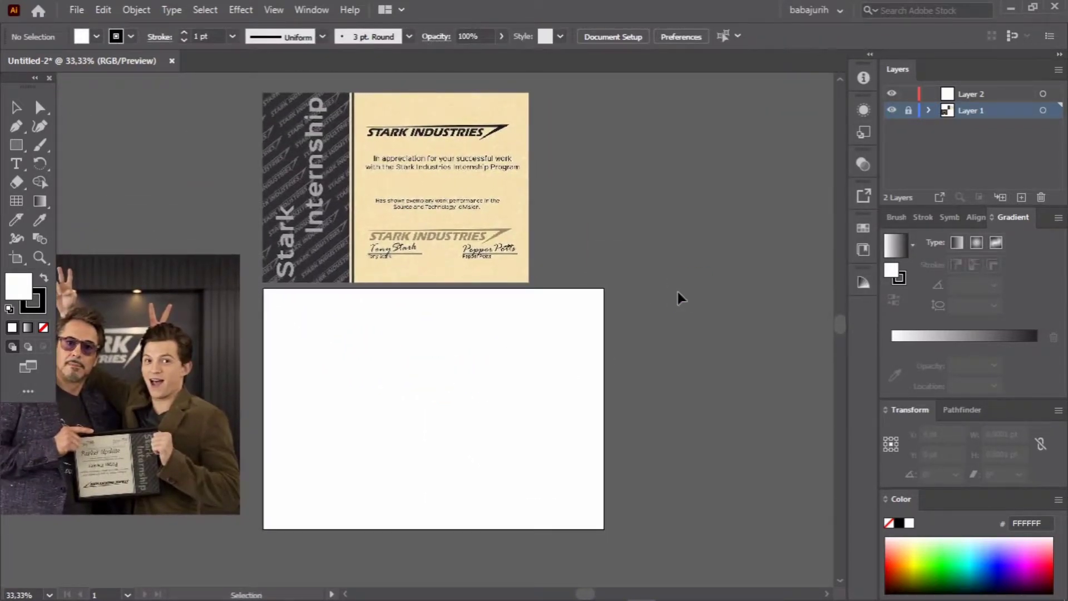
left_click(16, 145)
left_click(967, 94)
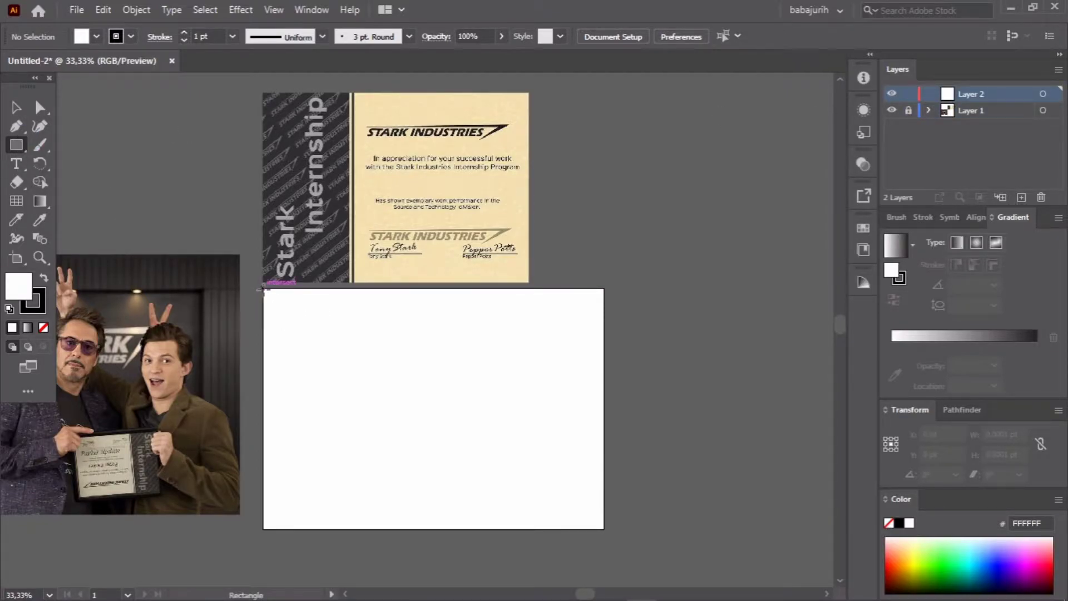
Draw a rectangle covering the whole artboard with its stroke set to None
left_click_drag(263, 288, 604, 528)
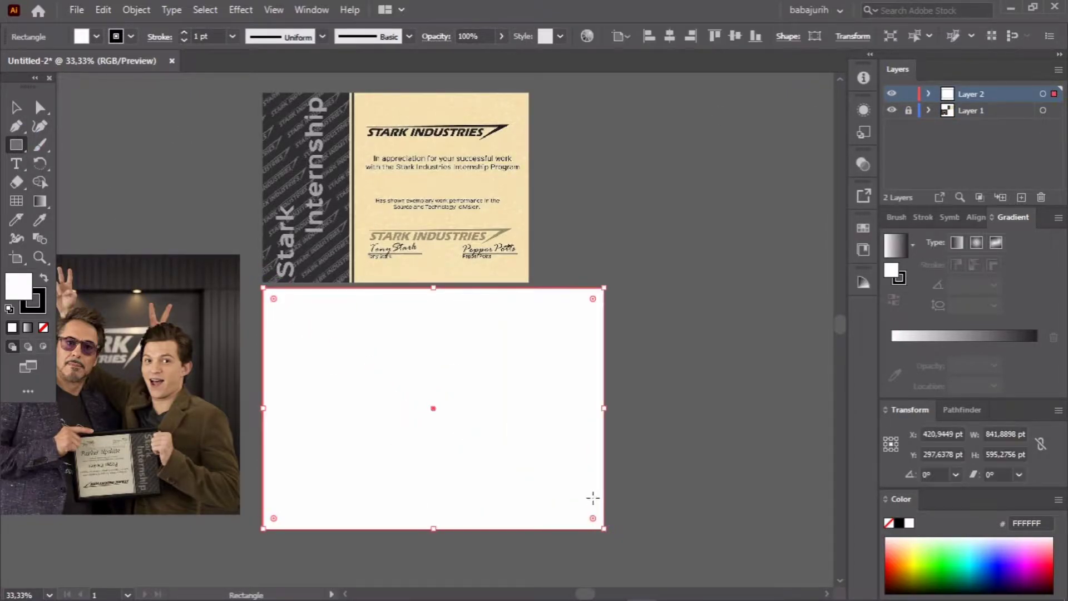
key("v")
left_click(33, 300)
key("slash")
double_click(19, 286)
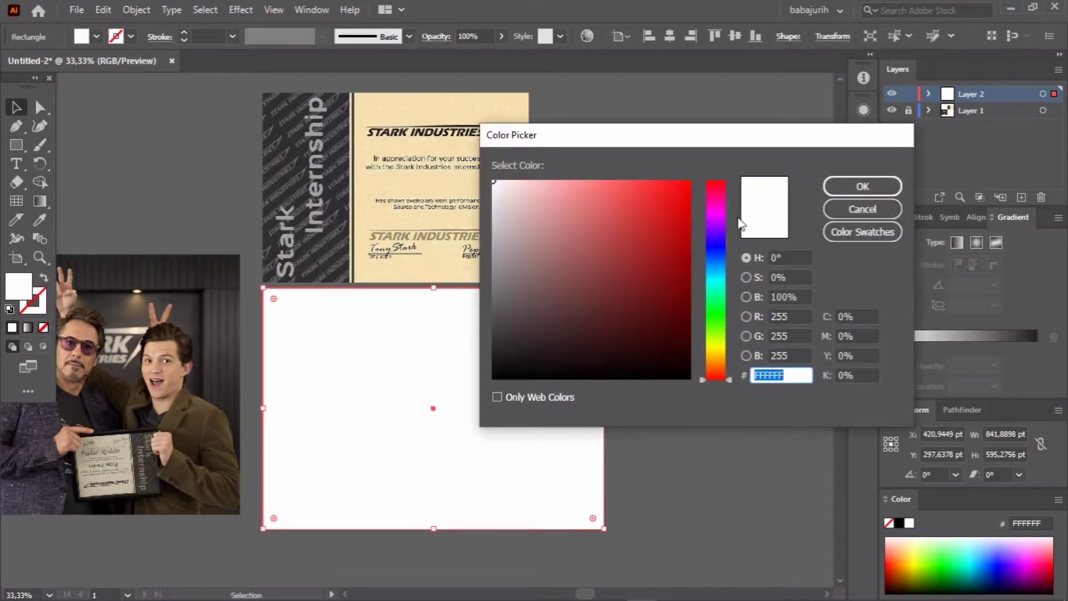
key("Escape")
Fill the rectangle with the certificate's beige, adjusted to EFDAA8 in the Color Picker
left_click(42, 220)
left_click(414, 175)
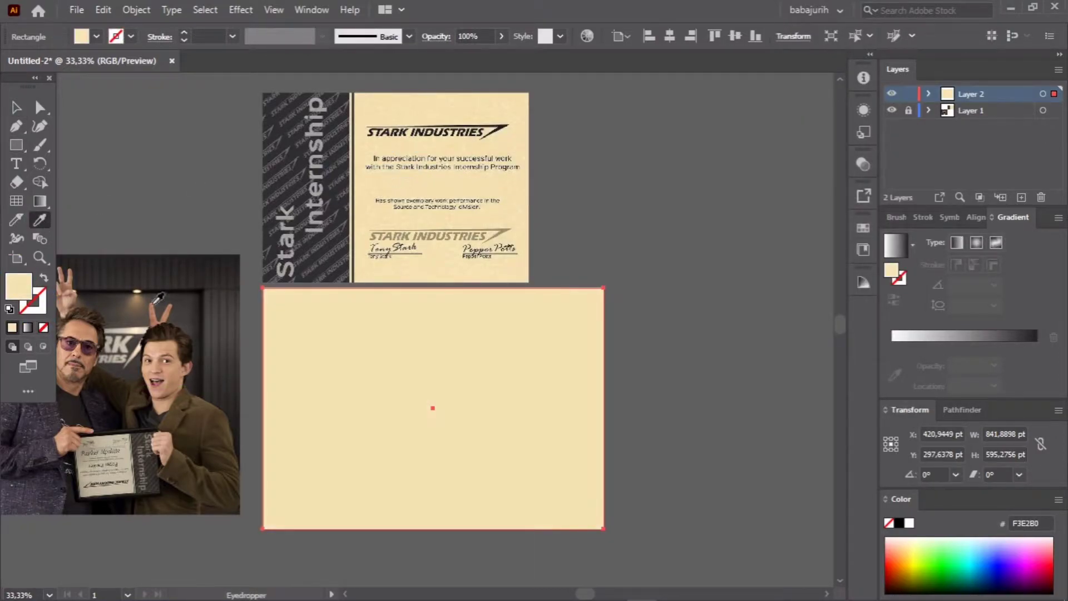
double_click(18, 286)
left_click(551, 191)
left_click(861, 184)
key("v")
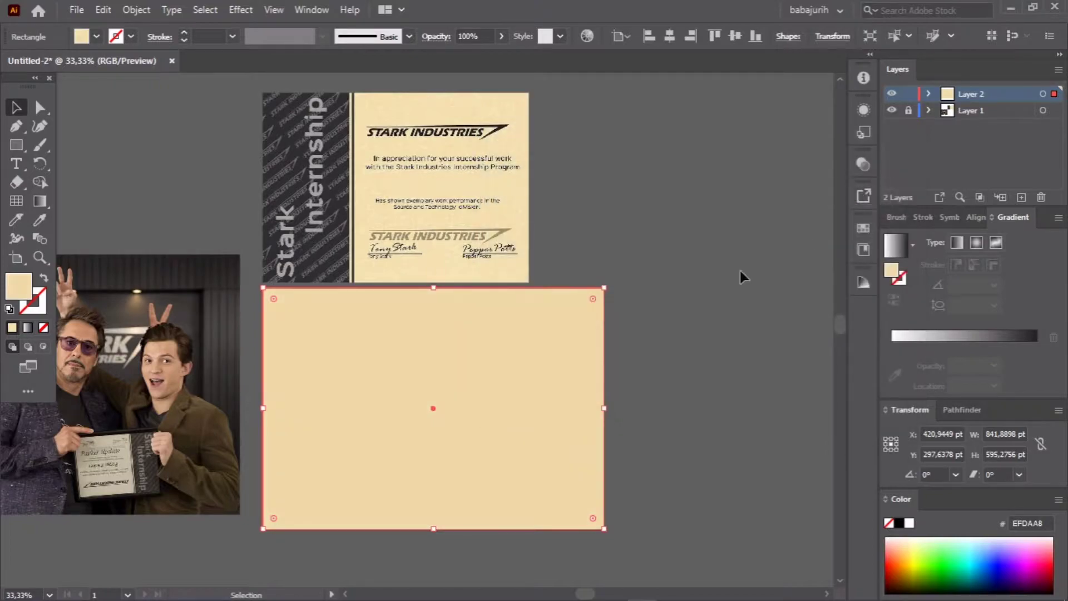
left_click(688, 286)
left_click(578, 311)
left_click(241, 10)
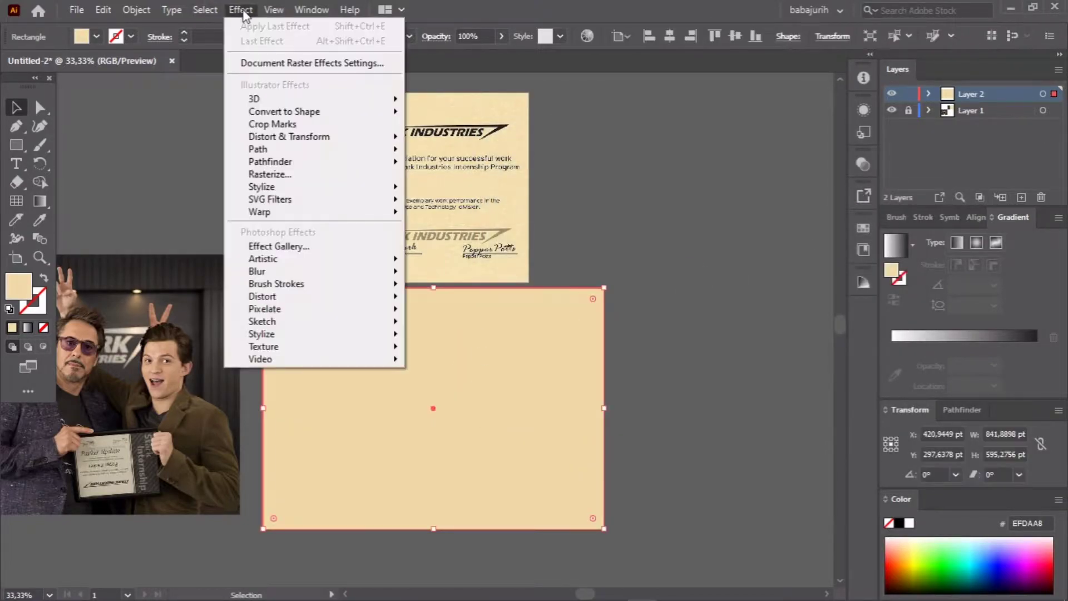
Apply Artistic > Film Grain (Grain 2, Highlight 8, Intensity 8) to the background rectangle
left_click(295, 245)
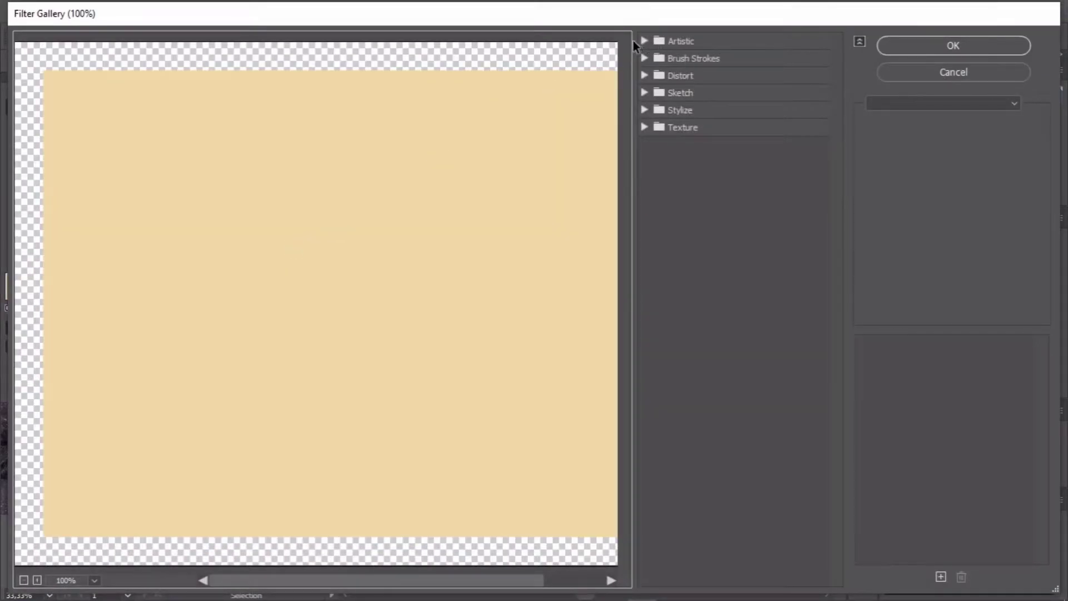
left_click(645, 41)
left_click(665, 127)
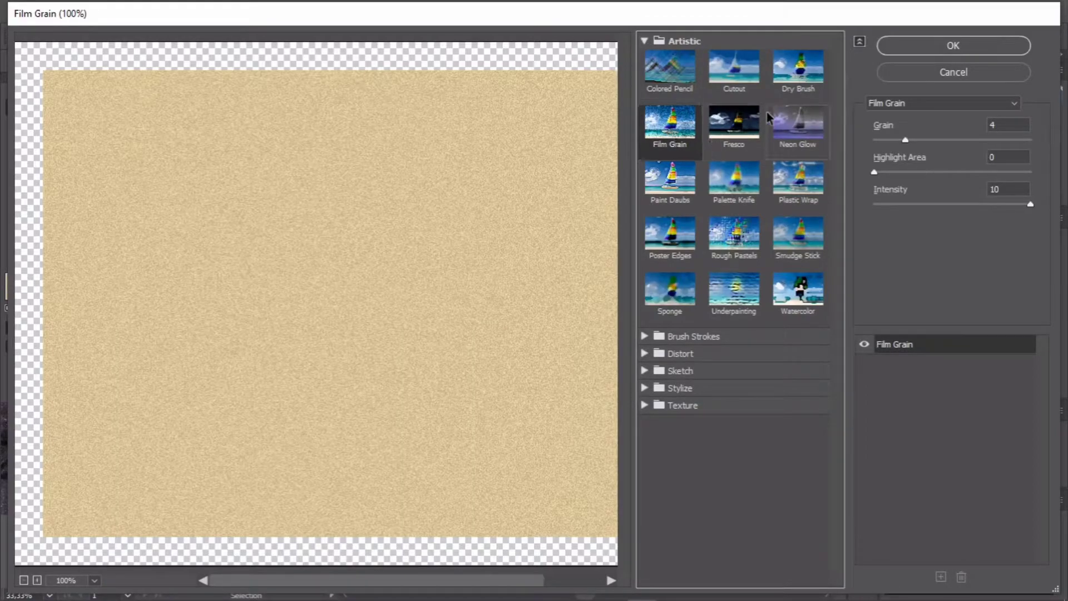
left_click(796, 69)
left_click(673, 143)
mouse_move(904, 140)
left_mouse_down()
mouse_move(889, 140)
mouse_move(896, 172)
mouse_move(949, 175)
left_mouse_up()
left_click_drag(974, 208, 949, 204)
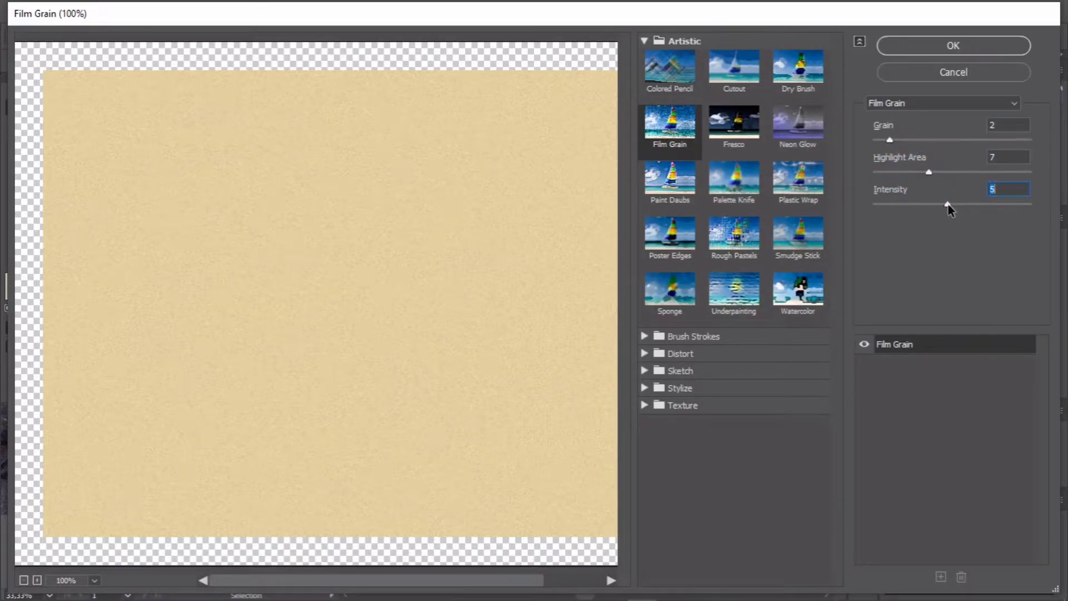
left_click(955, 108)
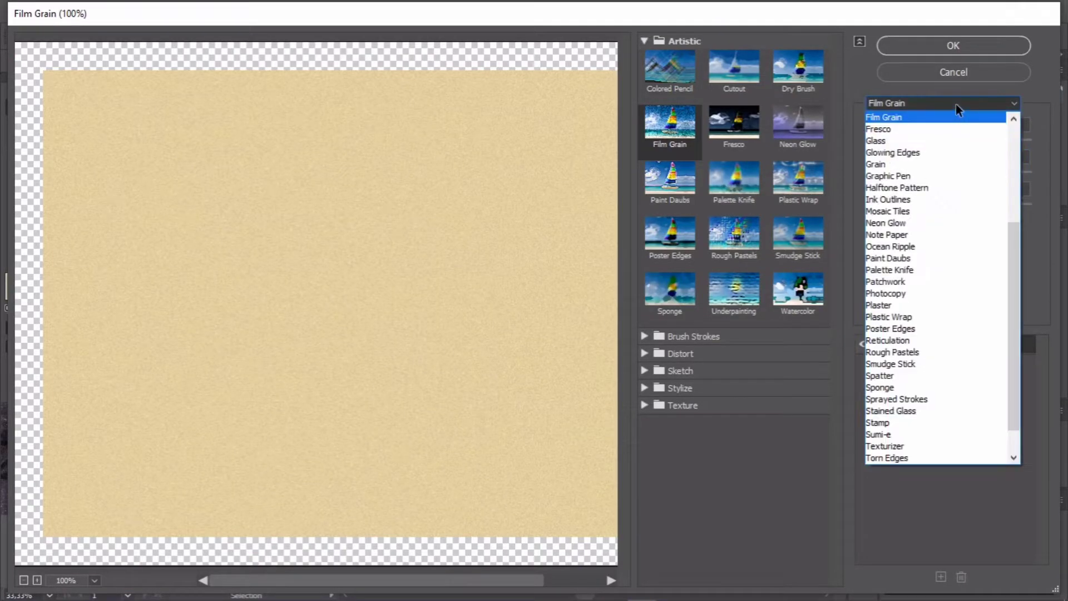
left_click(955, 105)
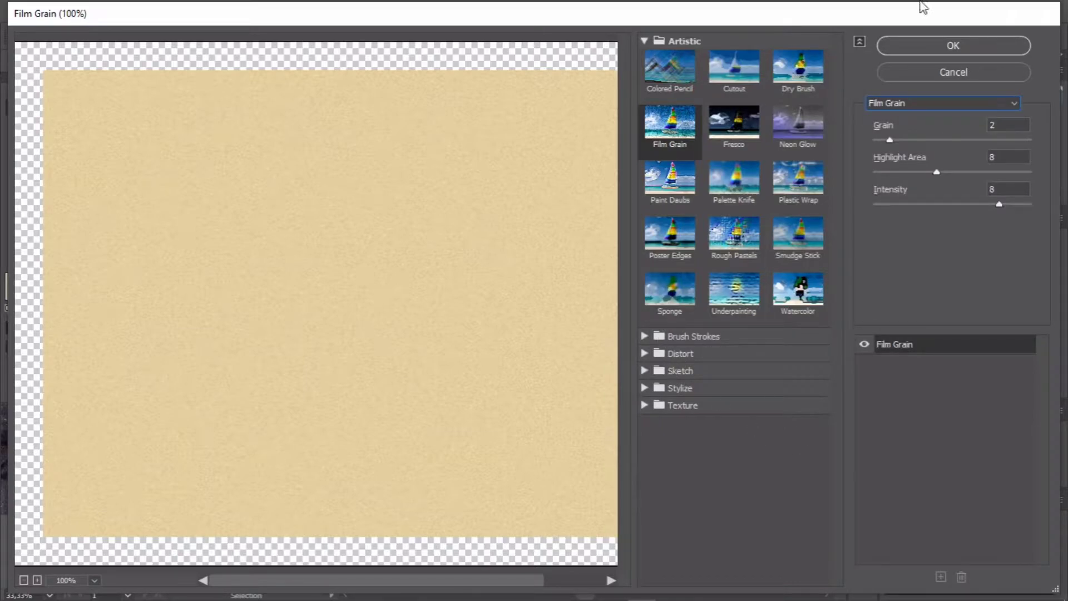
left_click(930, 49)
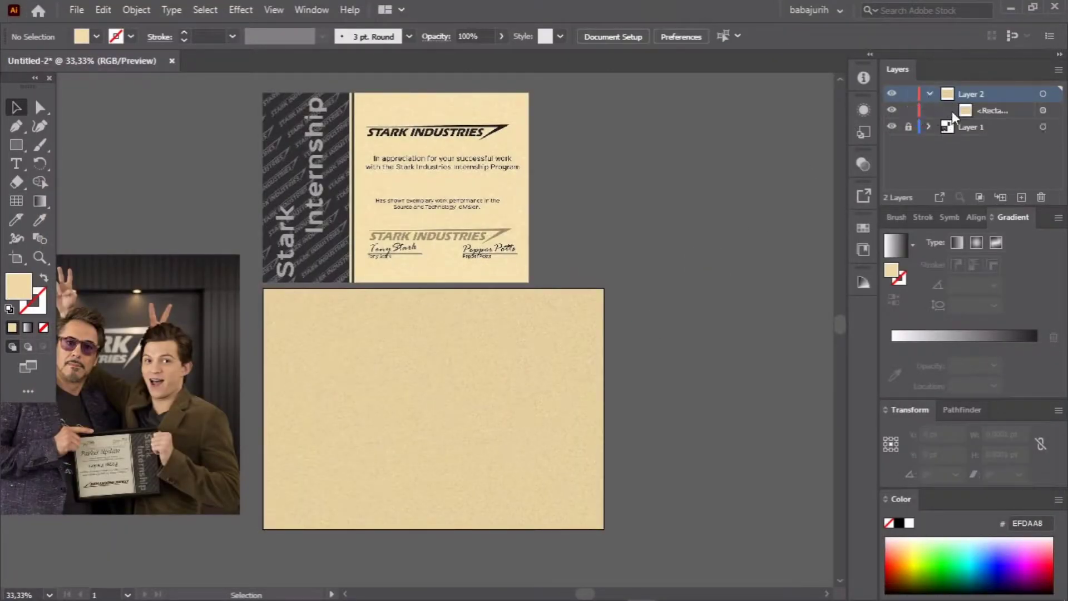
Draw a tall rectangle over the background's left part, filled with the reference's dark 2F2F2F
key("m")
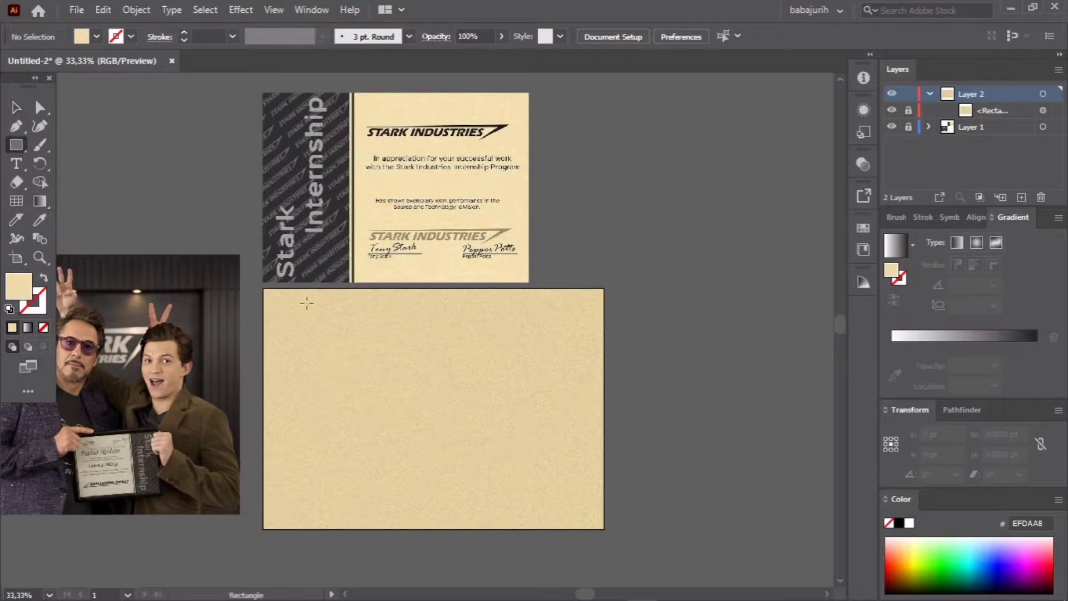
left_click_drag(264, 287, 387, 531)
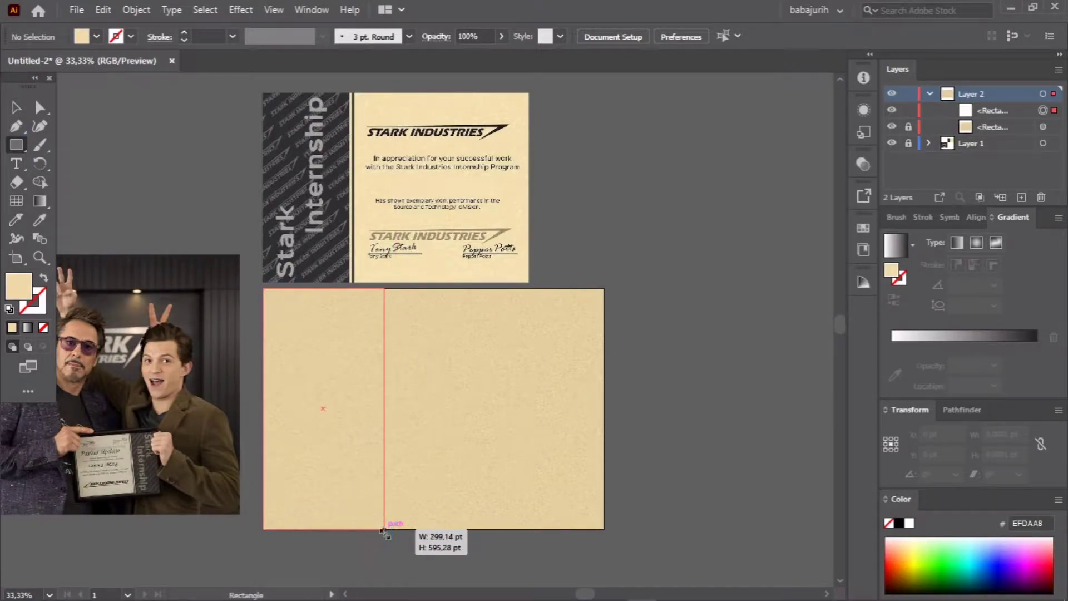
left_click_drag(387, 531, 384, 529)
left_click(40, 221)
left_click(292, 135)
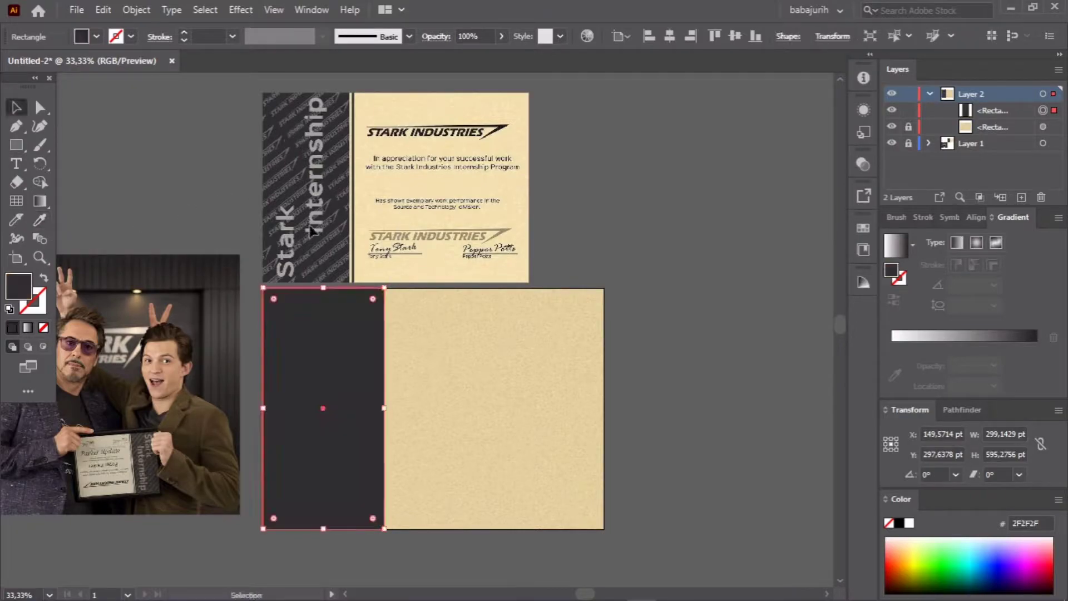
left_click(273, 10)
left_click(697, 312)
key("v")
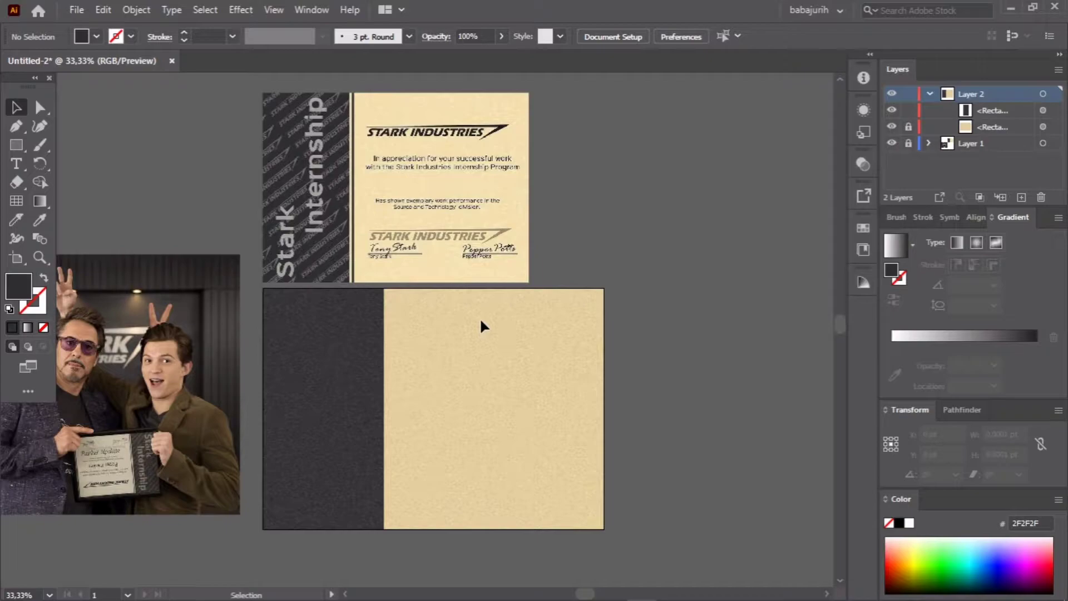
left_click(373, 370)
left_click(646, 243)
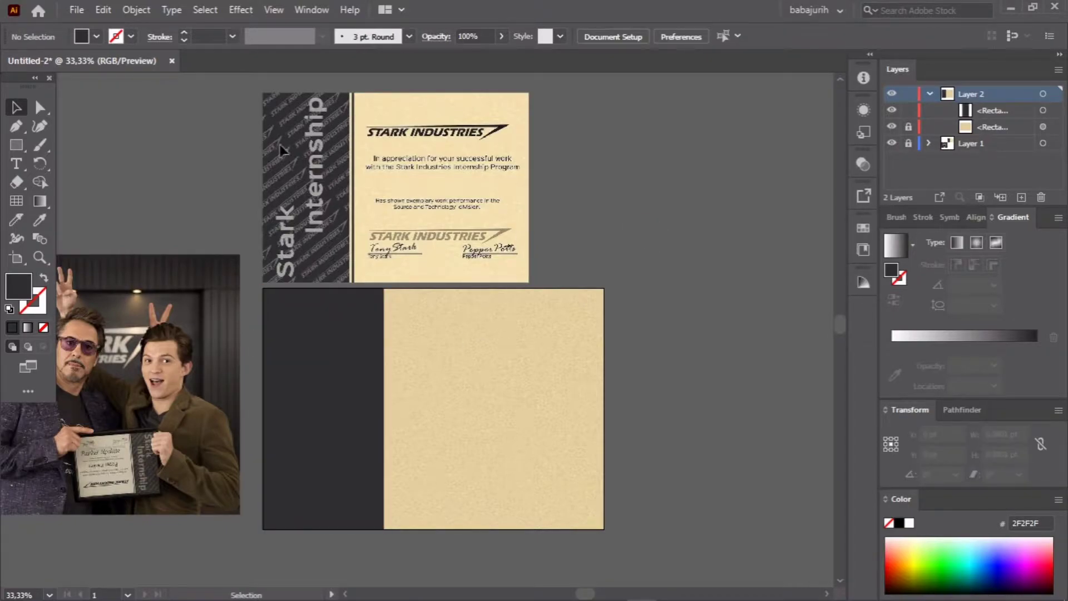
left_click_drag(17, 146, 140, 218)
Draw a full-height vertical line right of the dark panel with a dark 9 pt stroke
left_click_drag(396, 290, 396, 528)
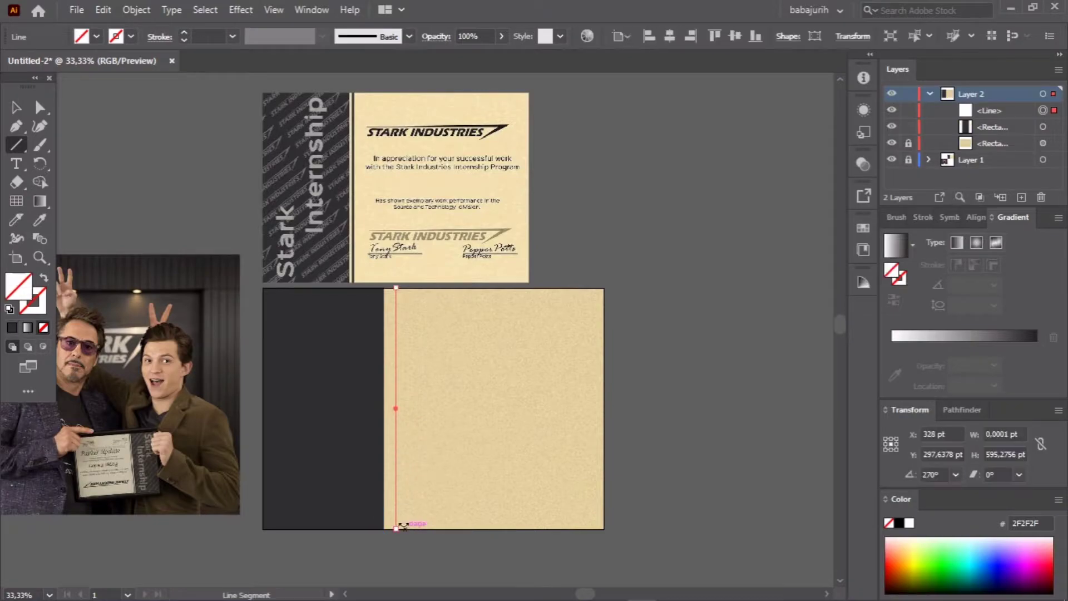
left_click(184, 32)
left_click(183, 33)
left_click(38, 220)
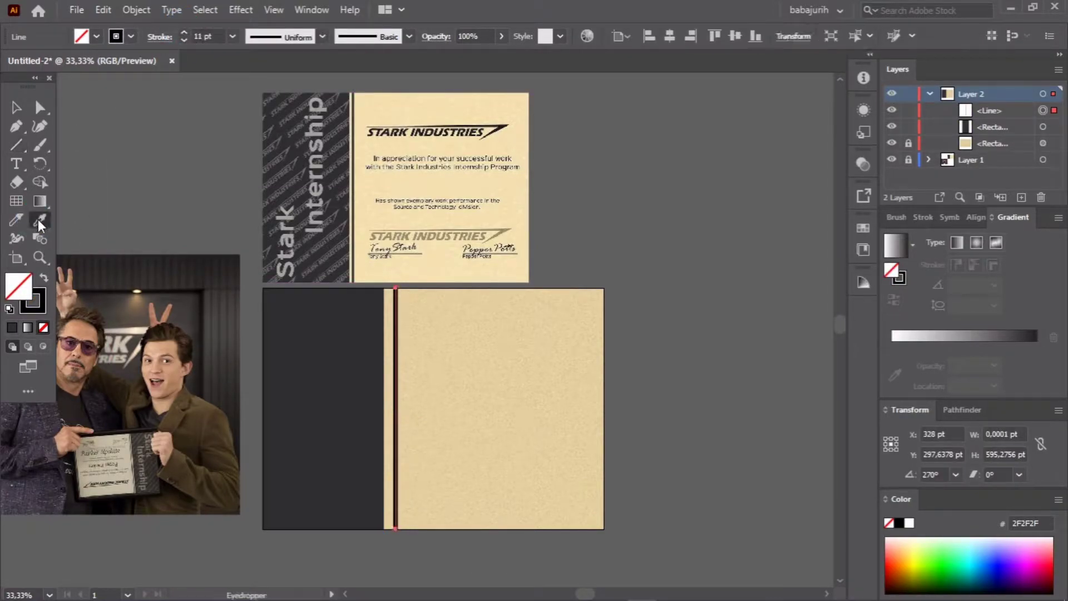
left_click(302, 145)
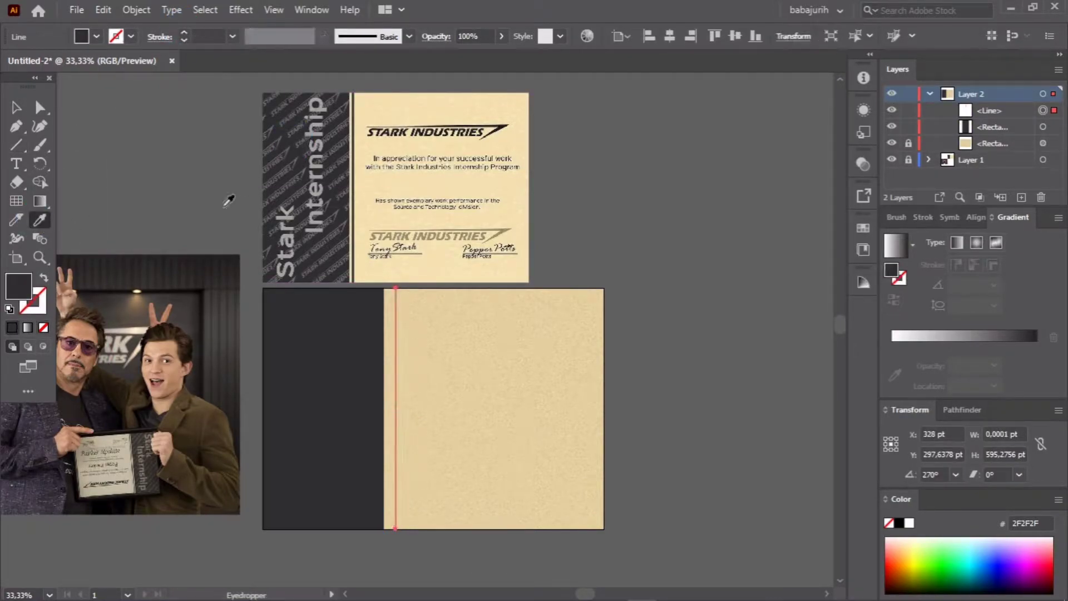
left_click(179, 32)
left_click(179, 33)
left_click(179, 33)
key("v")
left_click(641, 250)
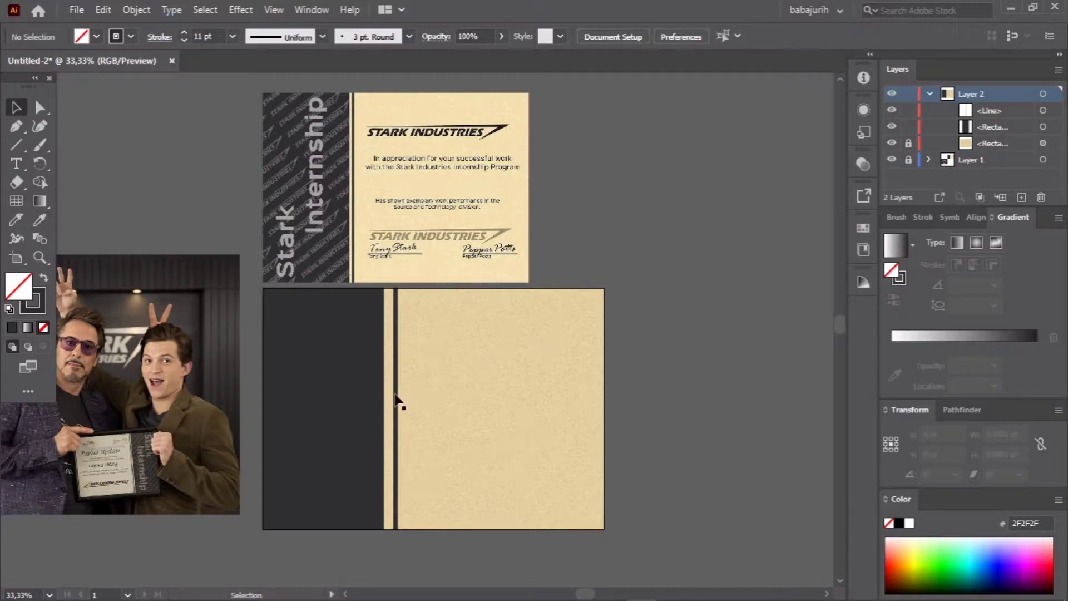
Nudge the vertical line left toward the charcoal panel and slightly reduce its stroke weight
left_click_drag(396, 402, 391, 398)
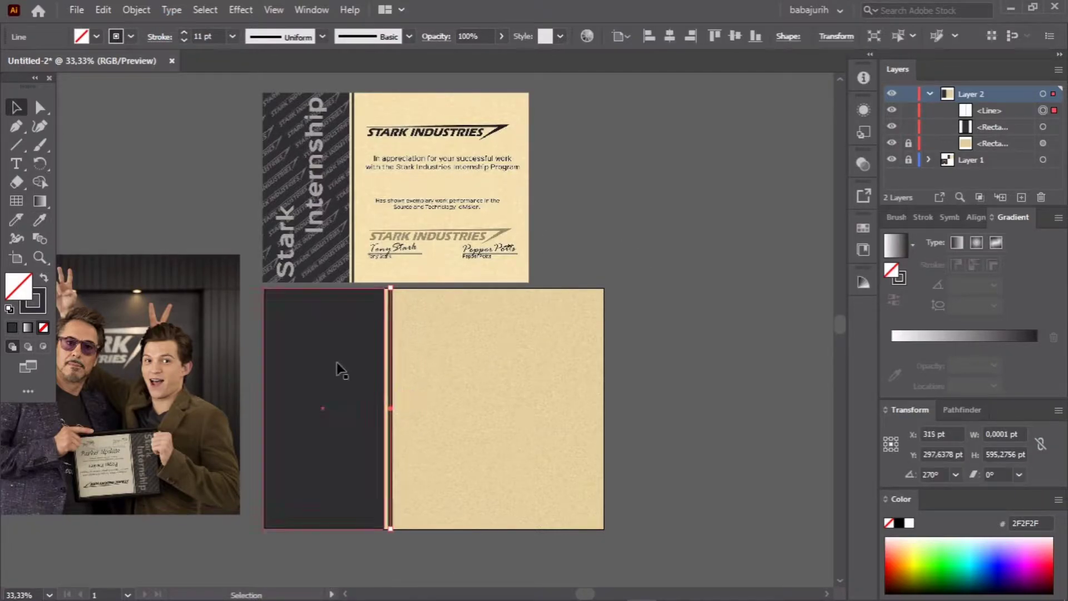
scroll(436, 350, "up", 3)
scroll(453, 341, "down", 3)
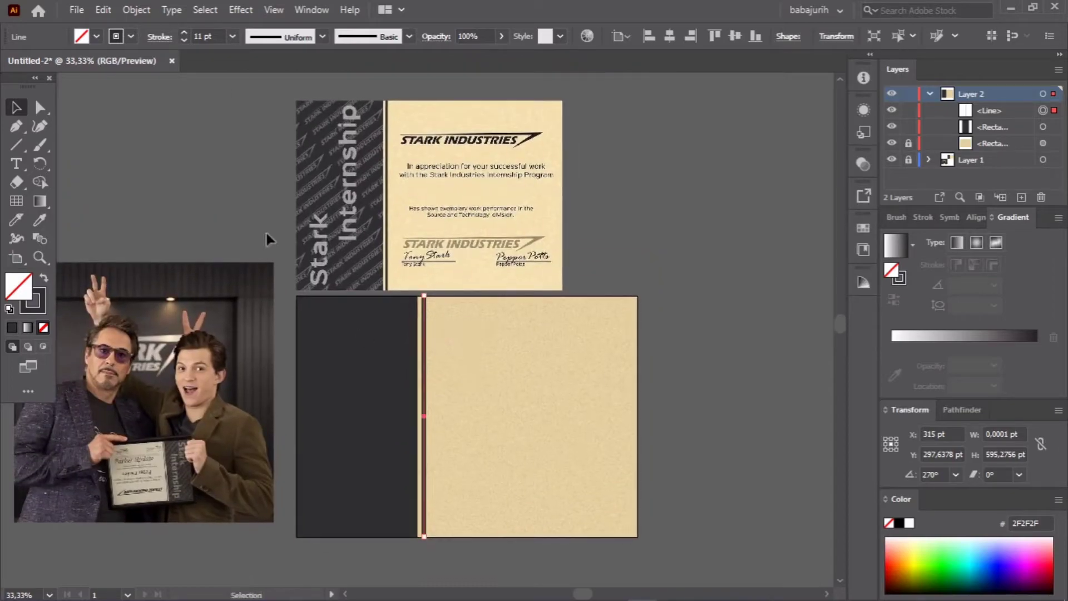
left_click(266, 230)
key("ctrl+z")
left_click(184, 40)
left_click(184, 40)
left_click(235, 183)
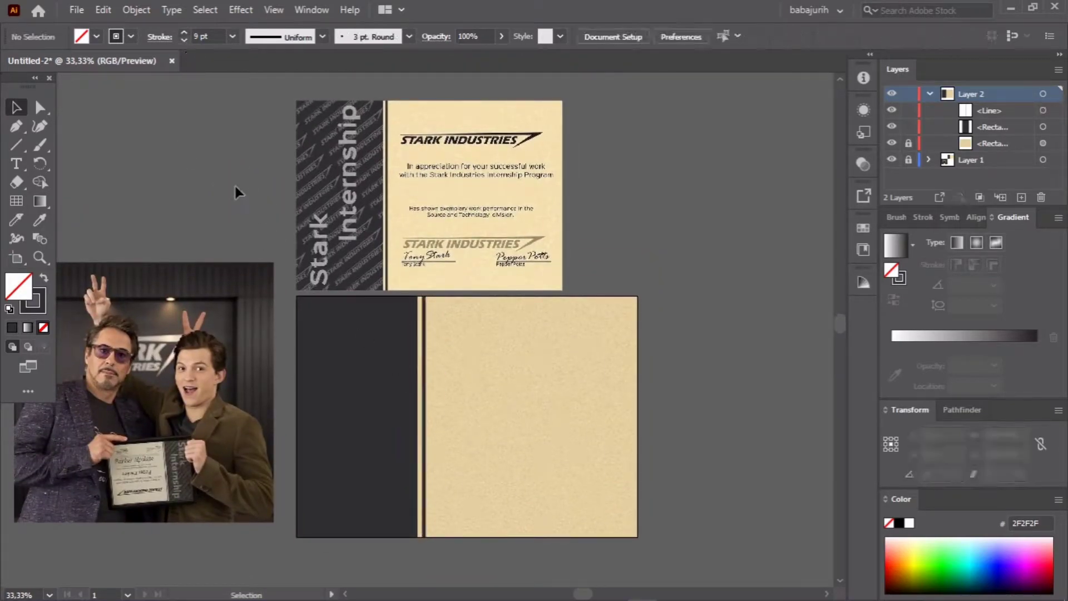
left_click_drag(270, 248, 245, 238)
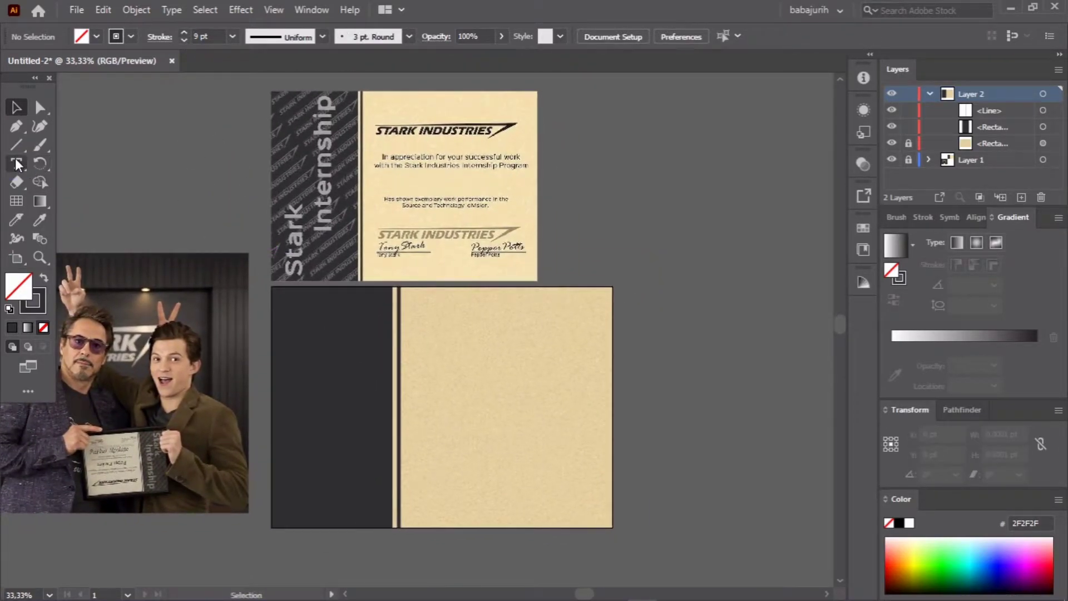
Add a 36 pt 'STARK INDUSTRIES' text line and move it onto the reference certificate
left_click(16, 161)
left_click(598, 166)
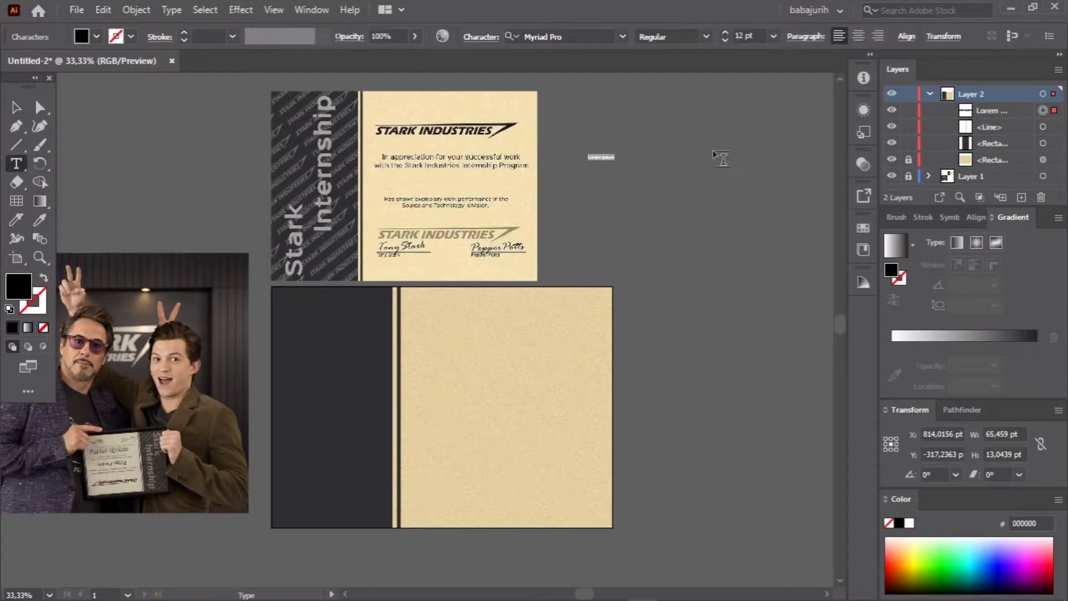
left_click(773, 36)
left_click(802, 297)
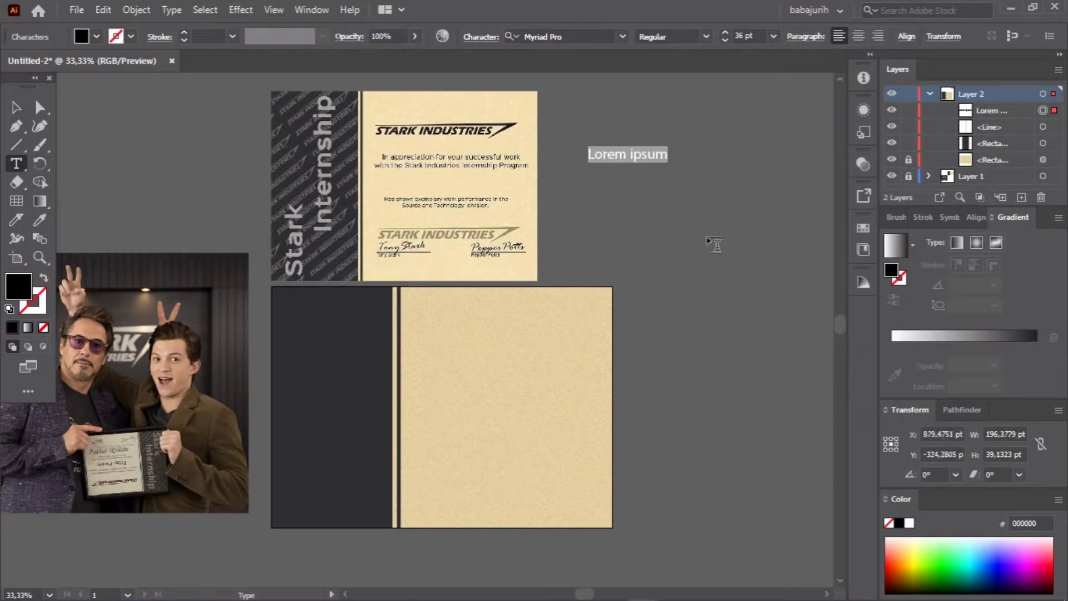
type("STARK INDUSTRIES")
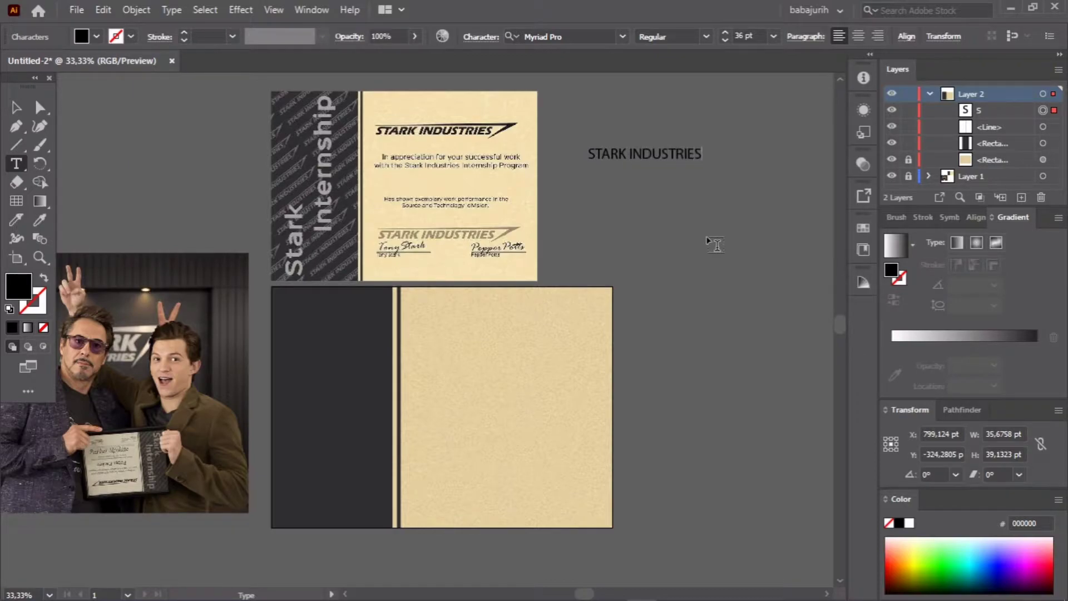
key("Escape")
left_click_drag(657, 153, 483, 149)
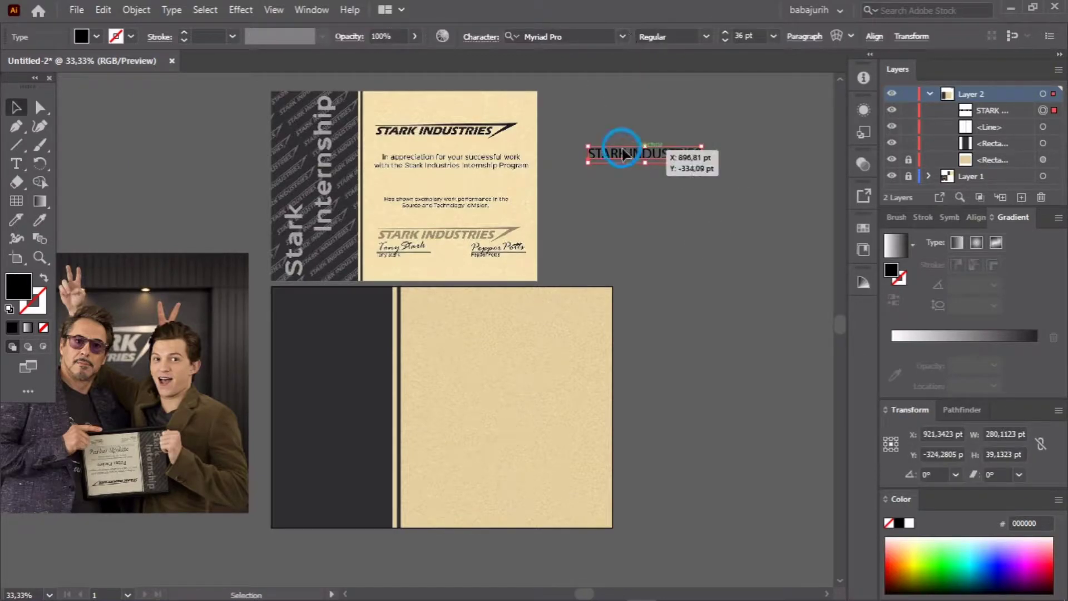
left_click(556, 36)
left_click(622, 36)
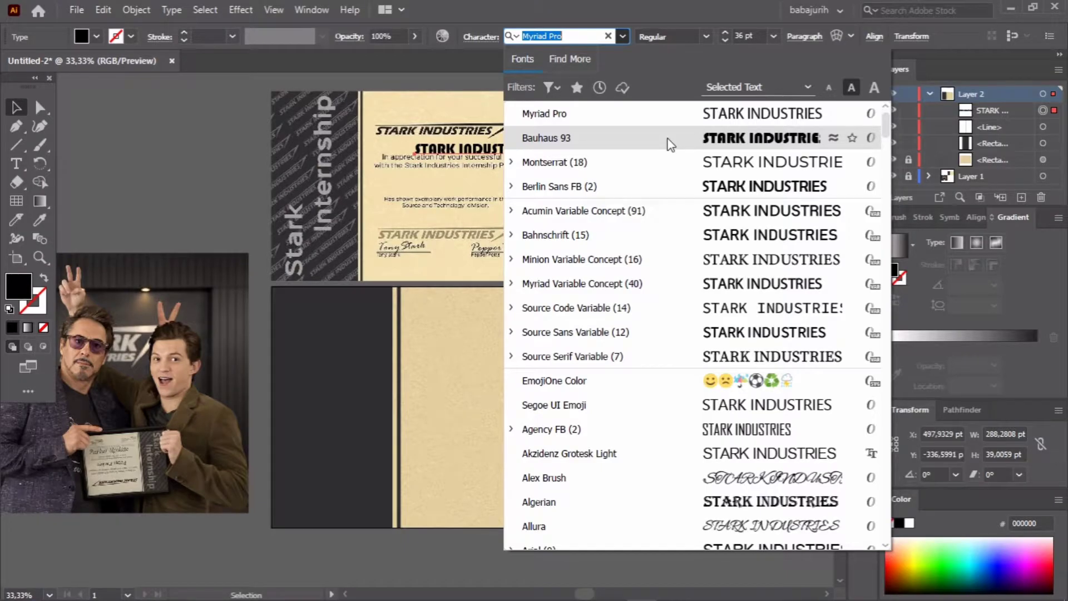
Set the STARK INDUSTRIES text in the Bauhaus 93 font
scroll(670, 145, "down", 4)
scroll(670, 144, "down", 4)
scroll(670, 145, "down", 1)
scroll(670, 145, "down", 1)
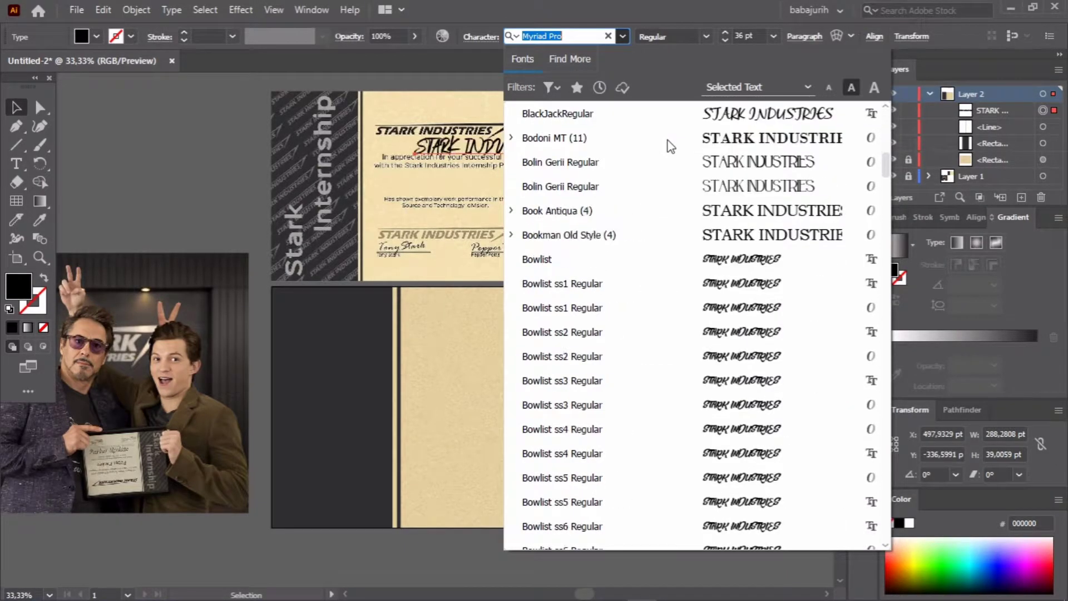
scroll(670, 148, "down", 6)
scroll(669, 161, "down", 4)
scroll(668, 179, "down", 4)
scroll(668, 180, "down", 4)
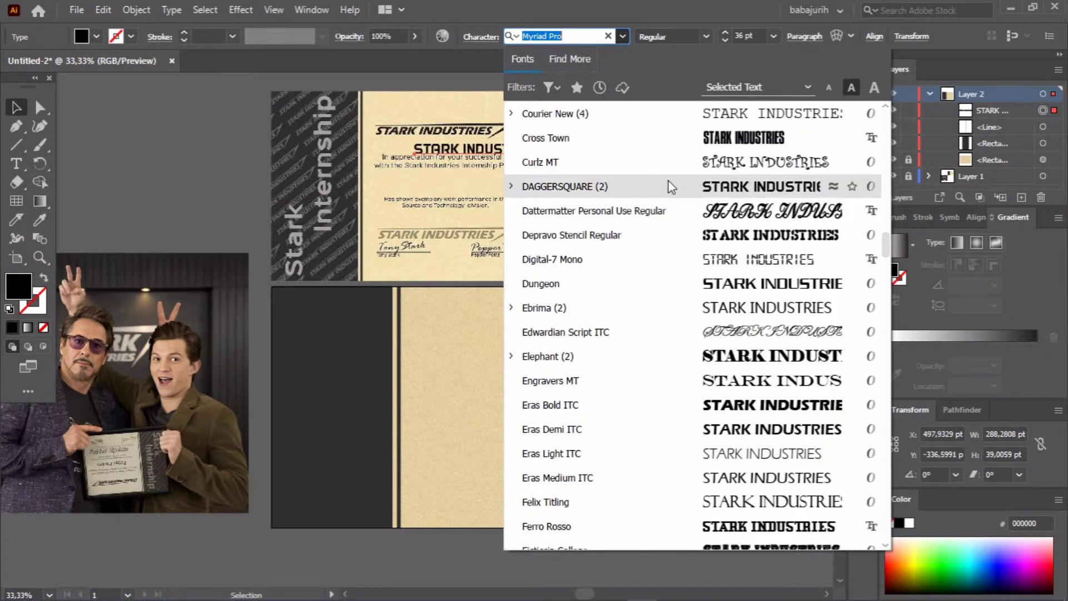
scroll(669, 180, "down", 3)
scroll(668, 180, "down", 5)
scroll(669, 180, "down", 3)
scroll(669, 181, "down", 3)
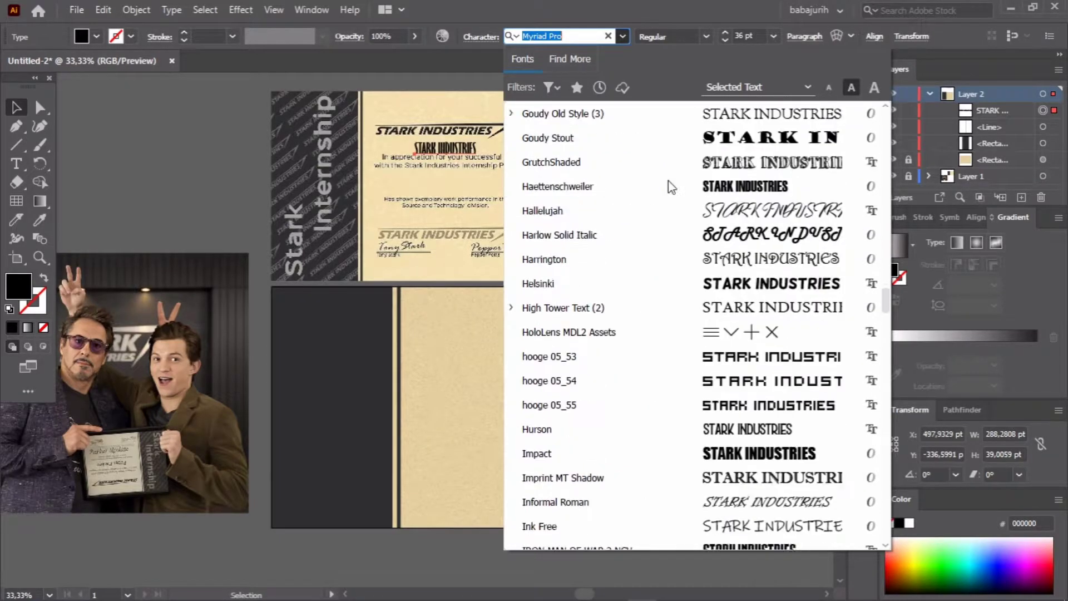
scroll(668, 181, "down", 1)
scroll(668, 180, "down", 4)
scroll(669, 180, "up", 1)
scroll(669, 179, "down", 2)
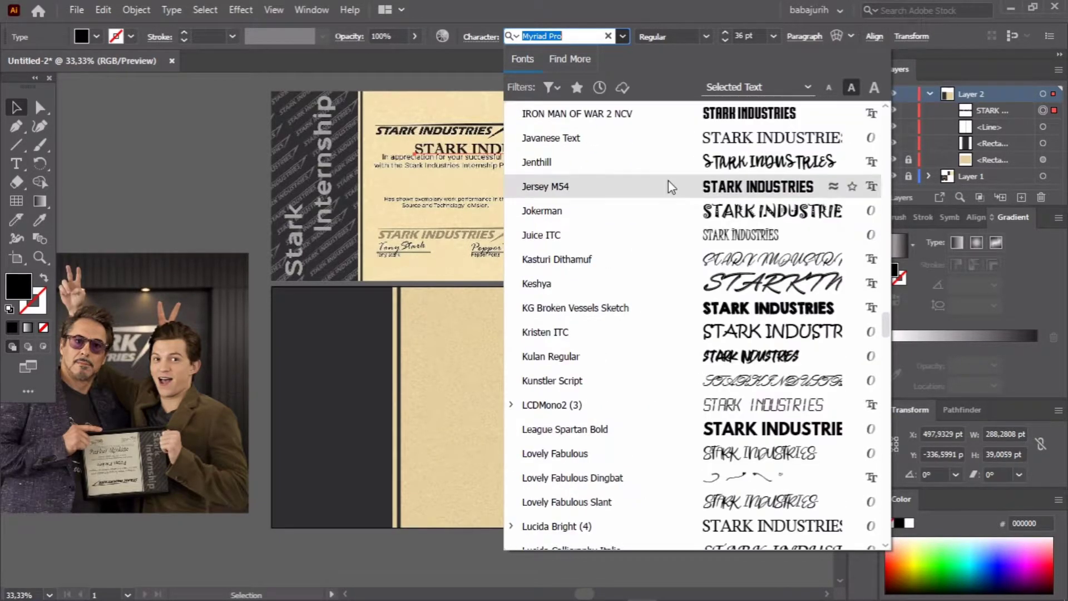
scroll(668, 179, "down", 2)
scroll(668, 180, "down", 2)
scroll(669, 180, "down", 3)
scroll(669, 180, "down", 4)
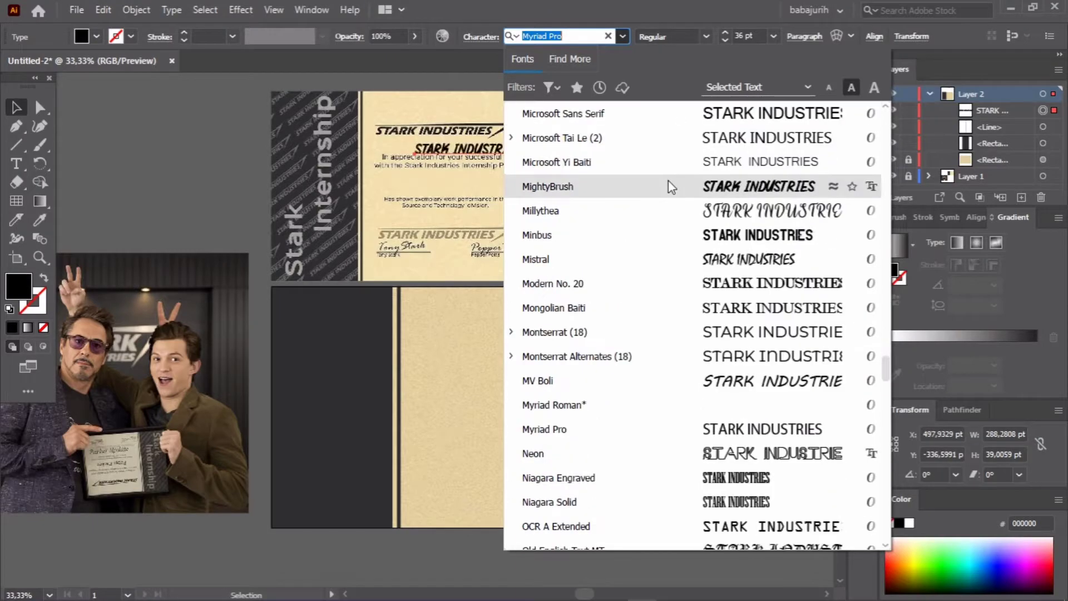
scroll(669, 180, "down", 1)
scroll(668, 180, "down", 3)
scroll(669, 180, "down", 1)
scroll(668, 180, "down", 6)
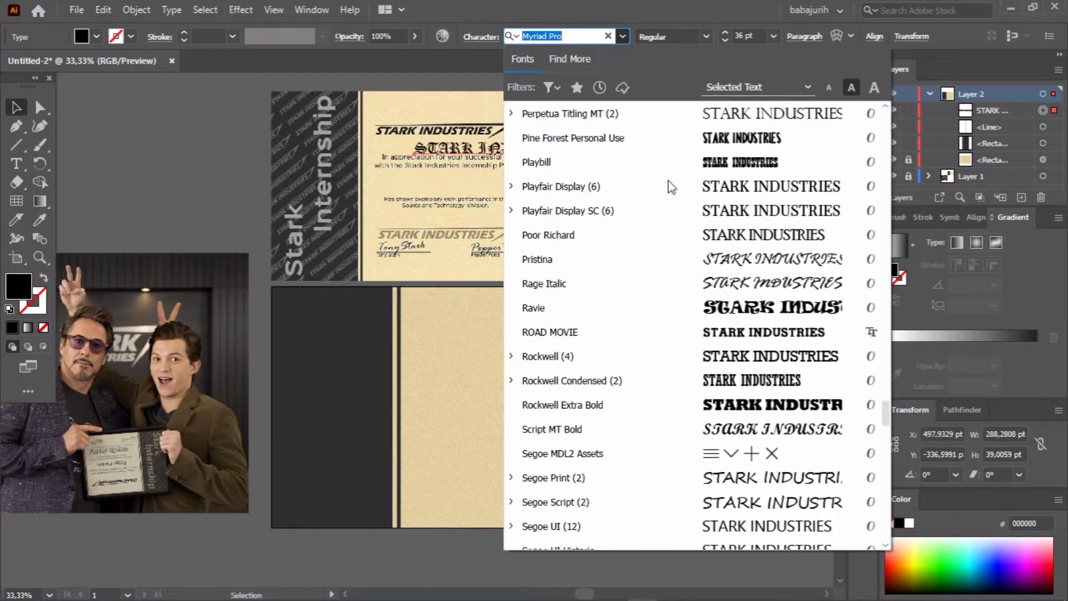
scroll(669, 180, "down", 3)
scroll(669, 181, "down", 5)
scroll(669, 180, "down", 2)
scroll(669, 180, "down", 5)
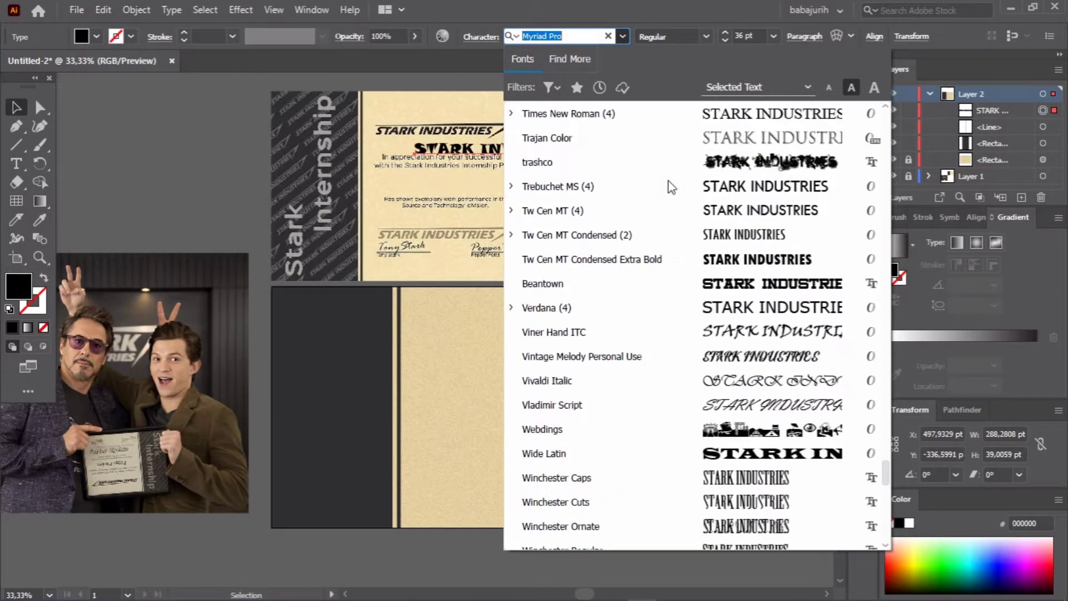
scroll(668, 180, "down", 2)
scroll(669, 180, "down", 3)
scroll(668, 180, "down", 3)
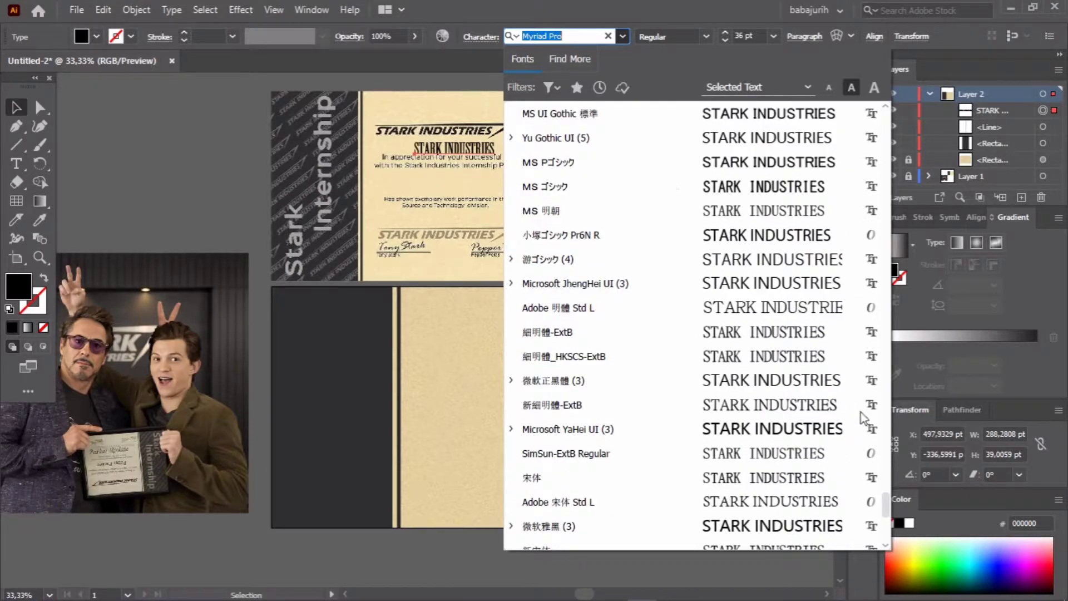
left_click(888, 517)
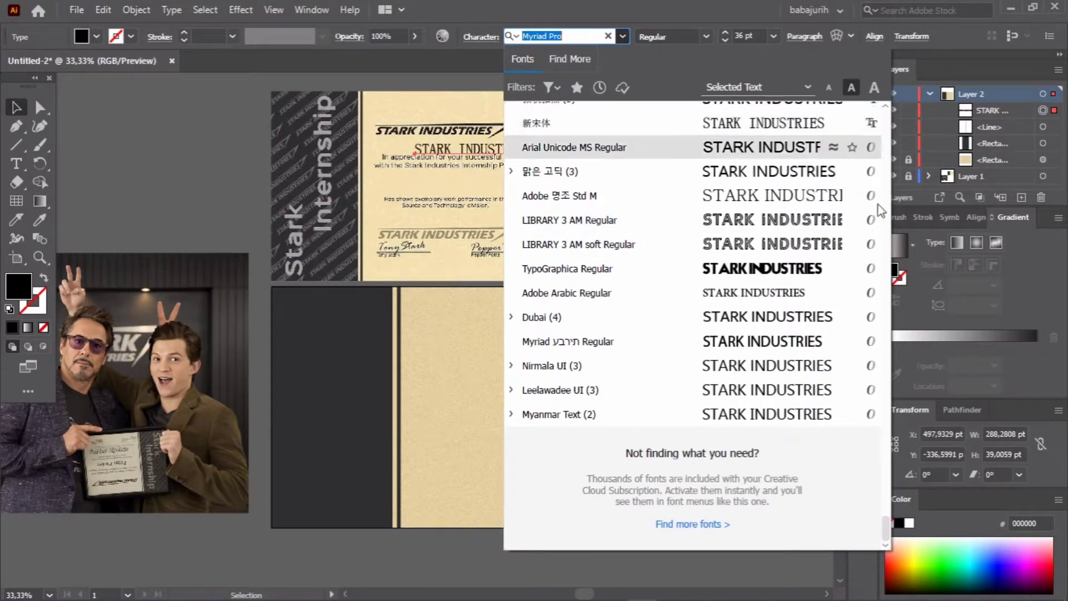
left_click(883, 296)
left_click_drag(883, 299, 883, 106)
left_click(732, 157)
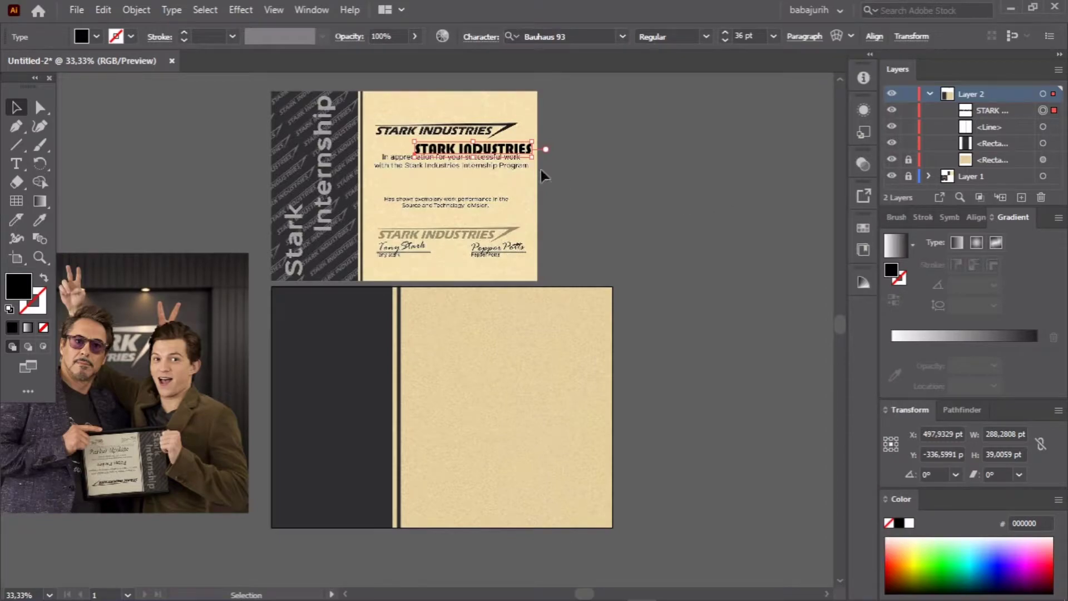
Move the STARK INDUSTRIES text right, off the certificate, and widen its tracking in the Character panel
key("ctrl+equal")
key("ctrl+equal")
left_click_drag(469, 255, 666, 238)
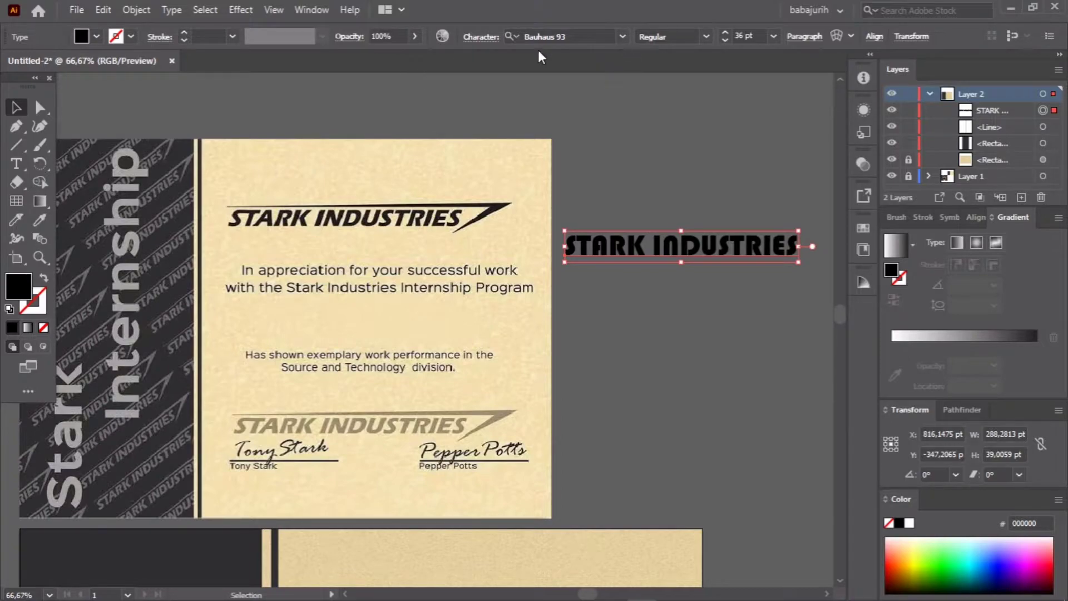
left_click(478, 35)
left_click(438, 125)
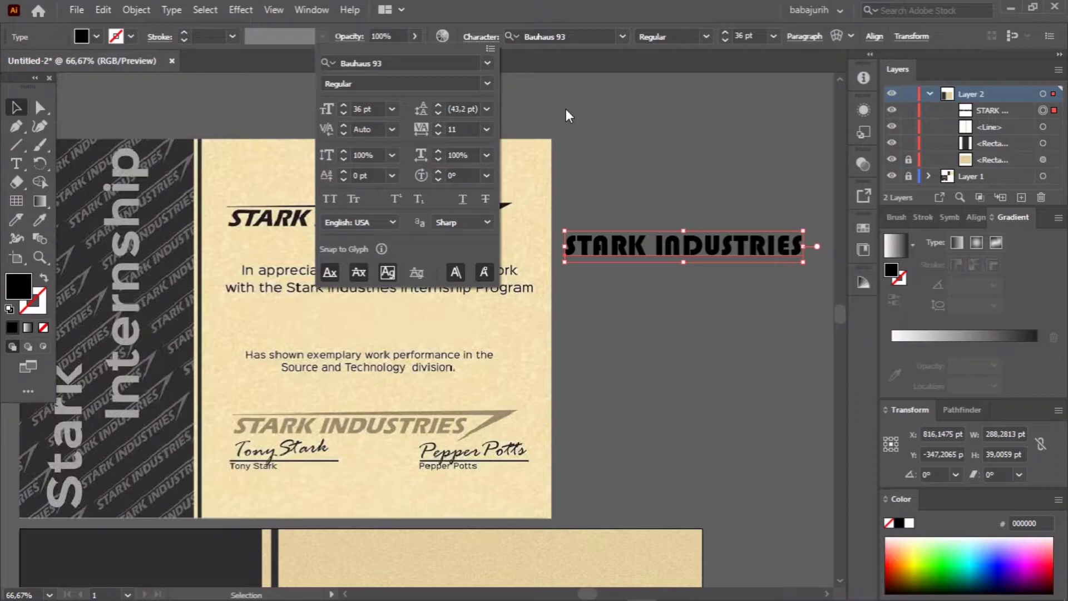
key("Escape")
Move the STARK INDUSTRIES text above the certificate and convert it to outlines
left_click_drag(646, 240, 310, 106)
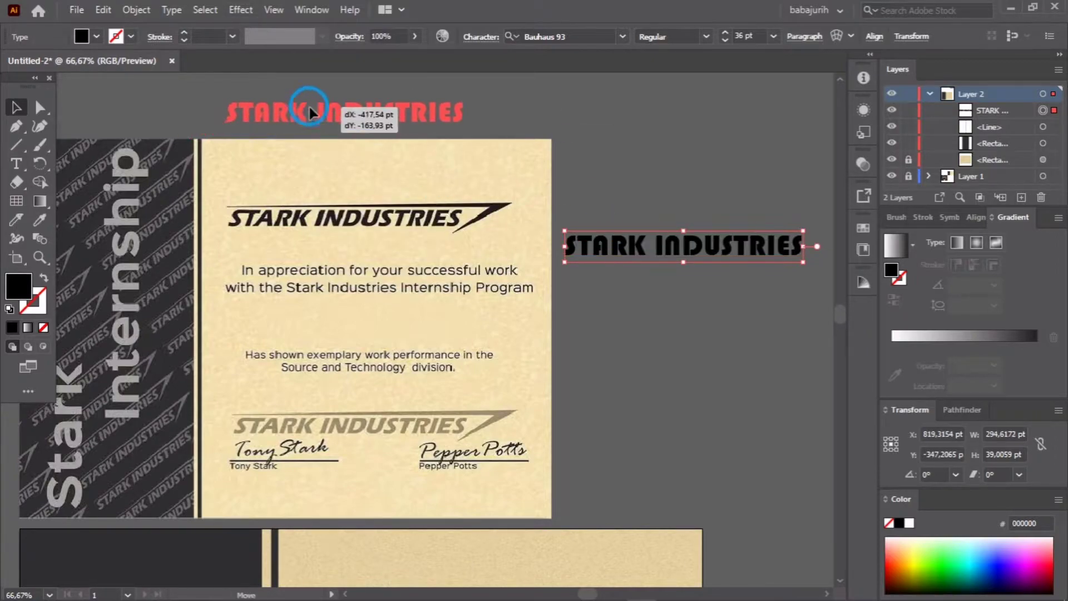
right_click(309, 107)
left_click(373, 236)
Try a Free Distort on the title and undo it, then preview Pucker & Bloat and cancel it
left_click(243, 10)
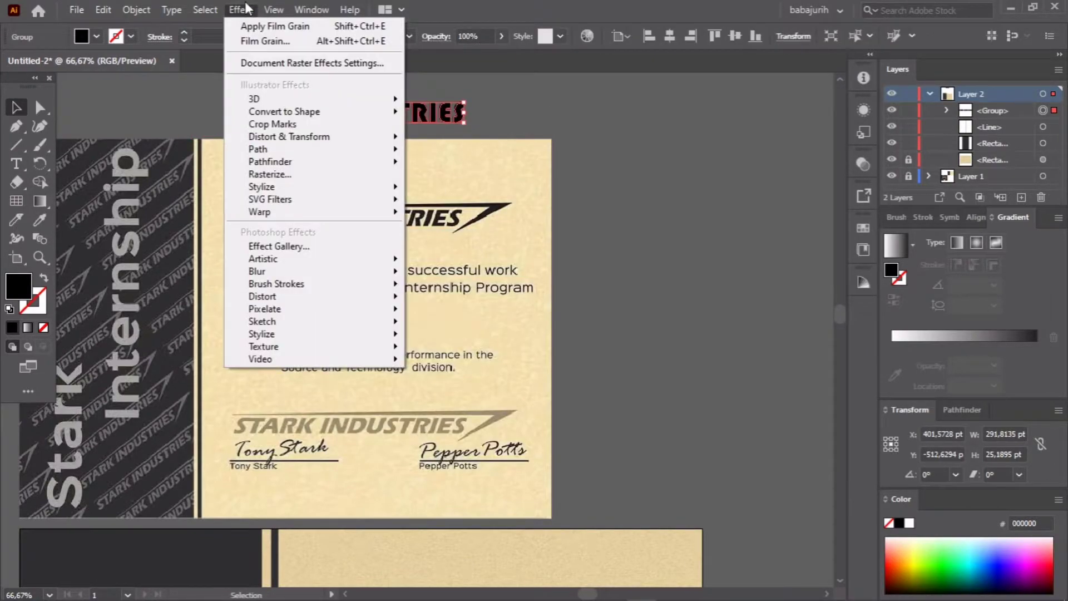
left_click(469, 138)
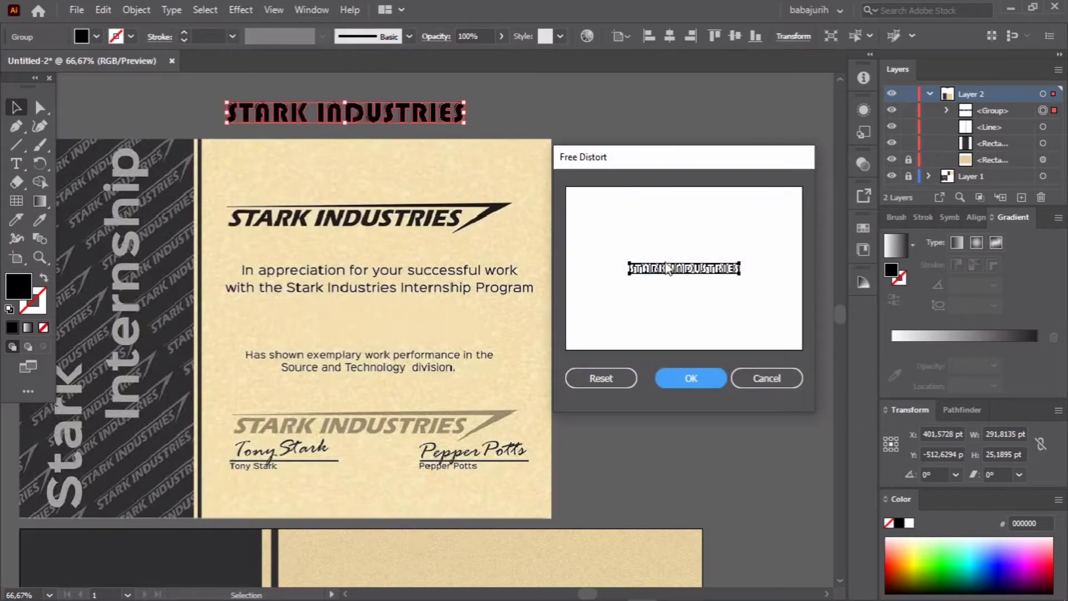
left_click_drag(631, 268, 633, 267)
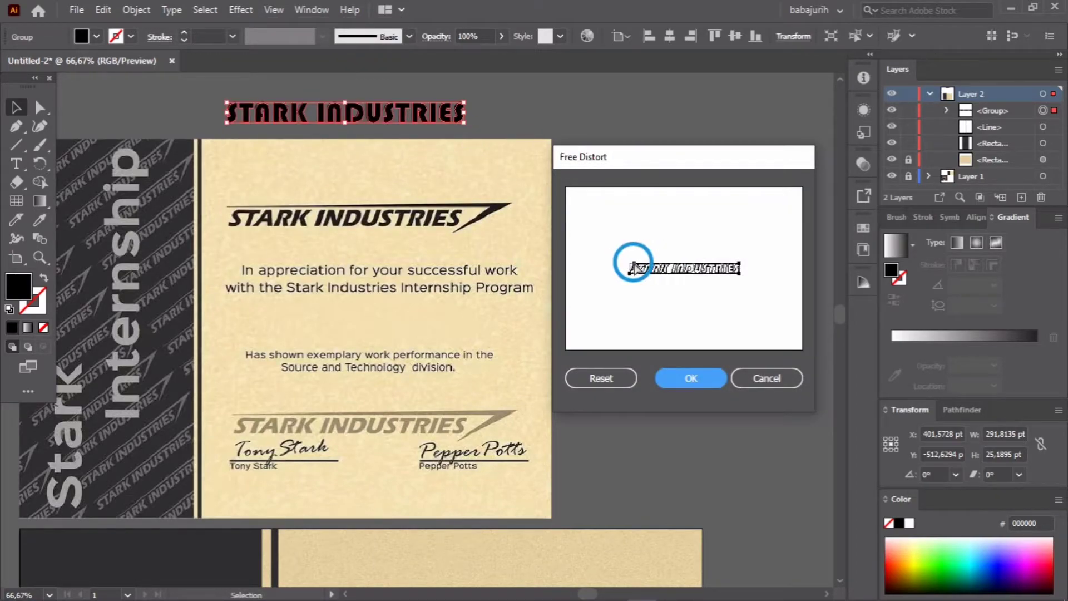
left_click_drag(739, 263, 745, 266)
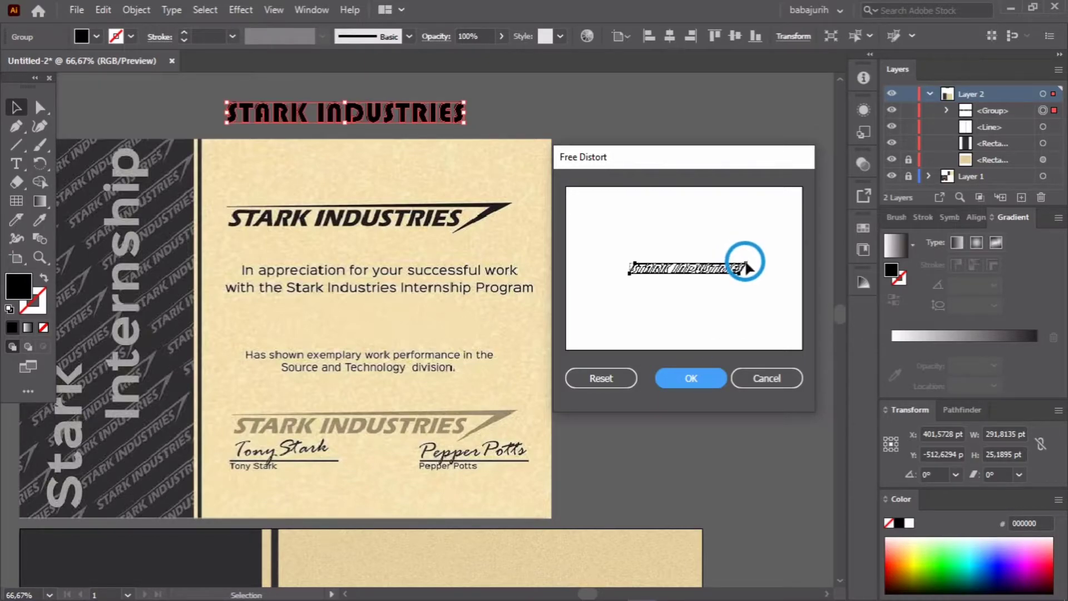
left_click(717, 374)
left_click(573, 211)
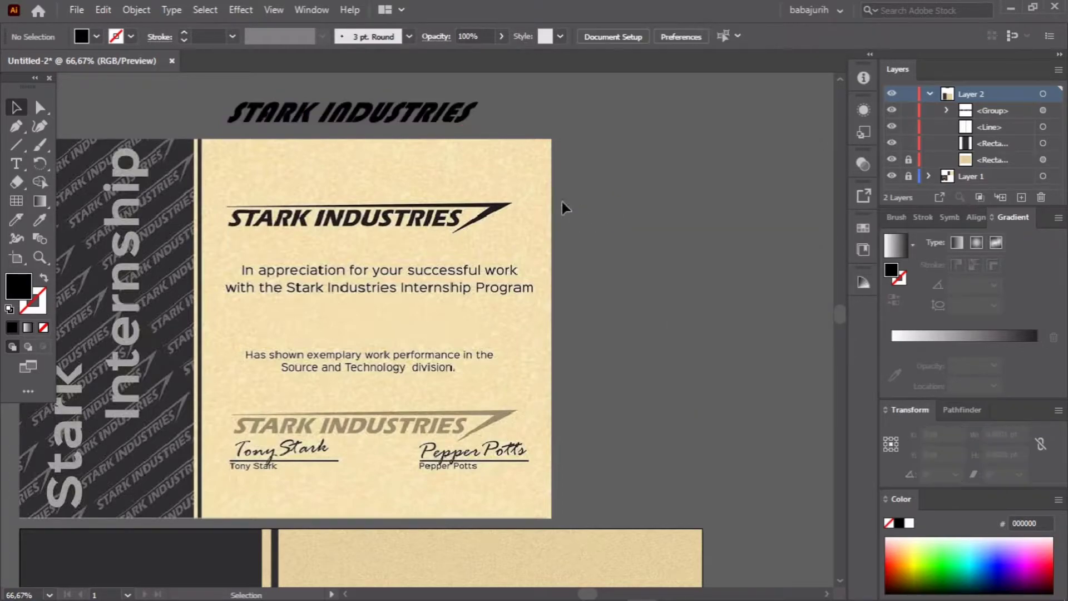
left_click(459, 130)
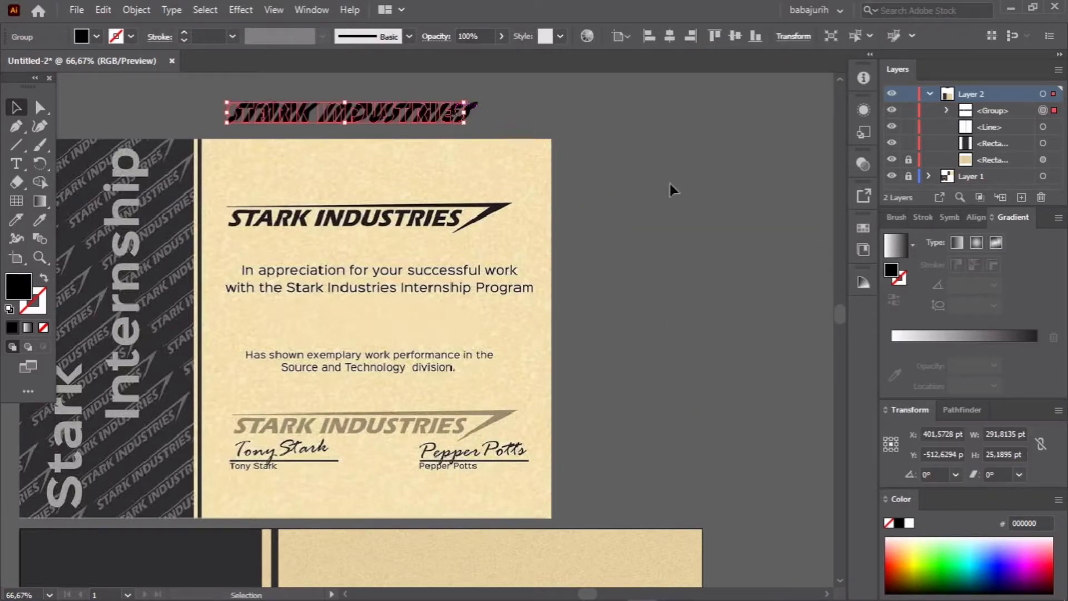
key("ctrl+z")
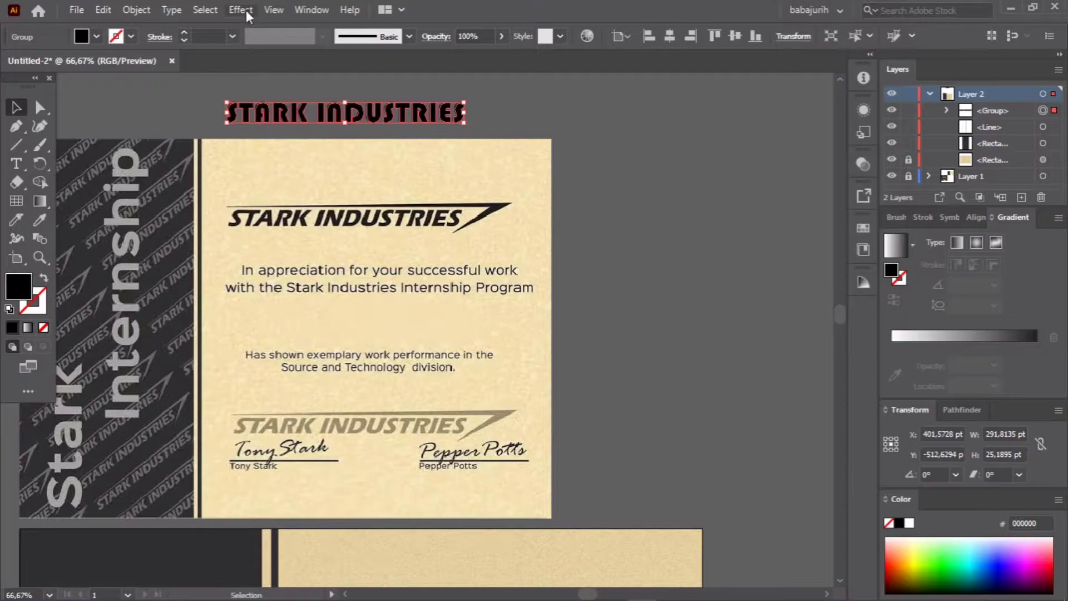
left_click(271, 10)
mouse_move(289, 137)
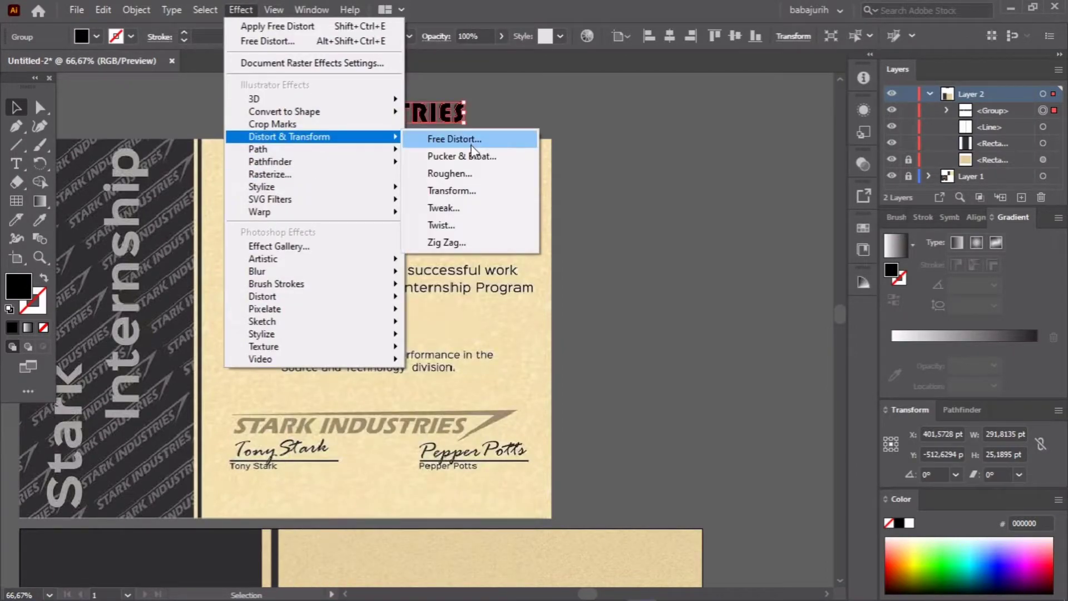
left_click(473, 156)
left_click_drag(623, 256, 639, 256)
left_click(729, 305)
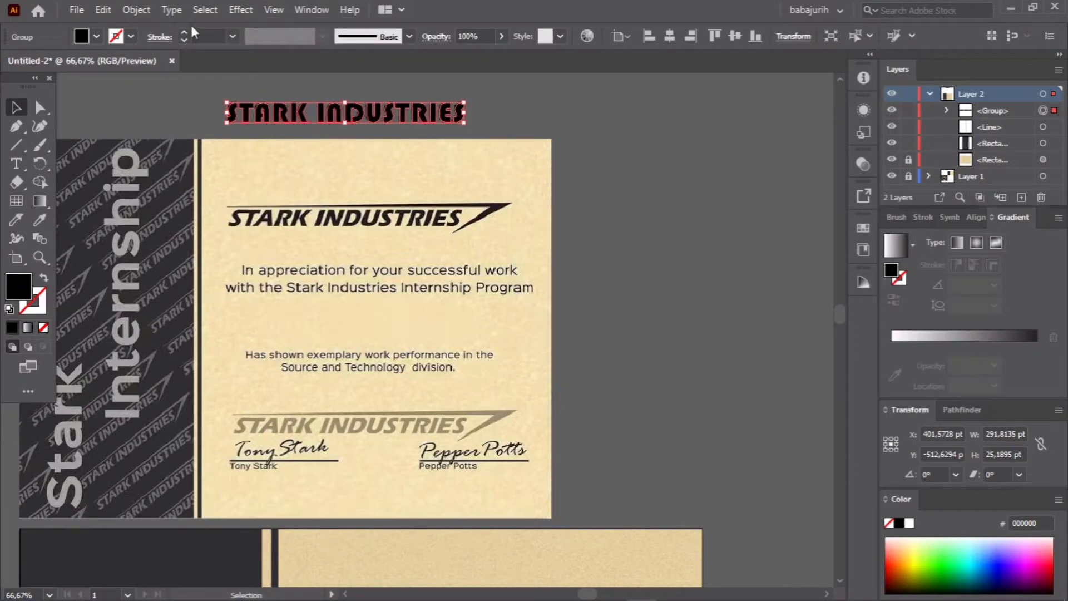
Slant the title with Free Distort by shifting its top corners right, then Expand Appearance
left_click(241, 10)
left_click(475, 146)
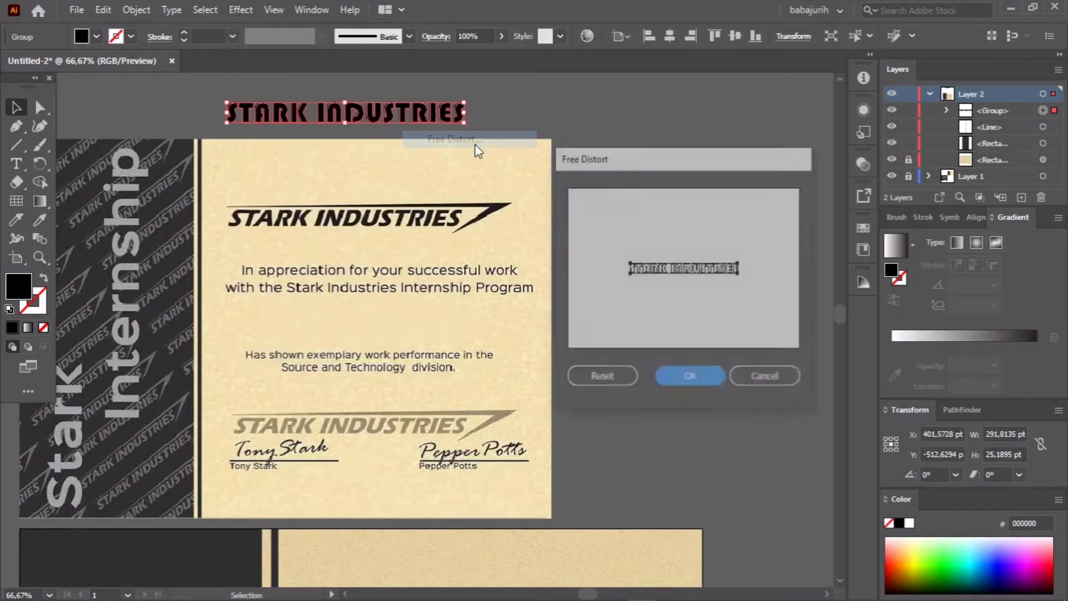
left_click_drag(632, 266, 643, 270)
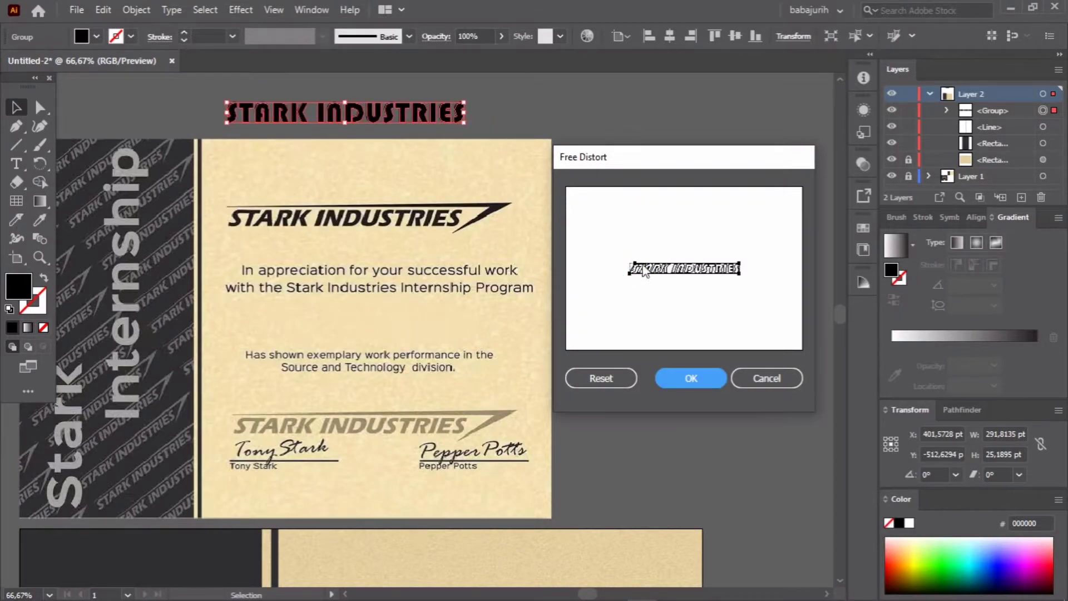
left_click_drag(740, 269, 744, 269)
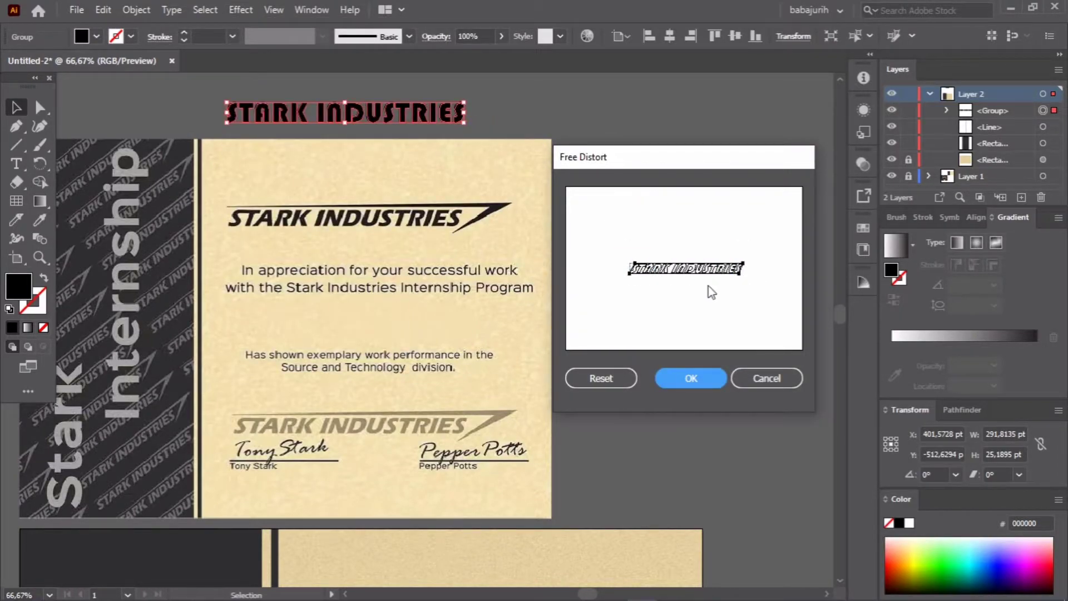
left_click(700, 373)
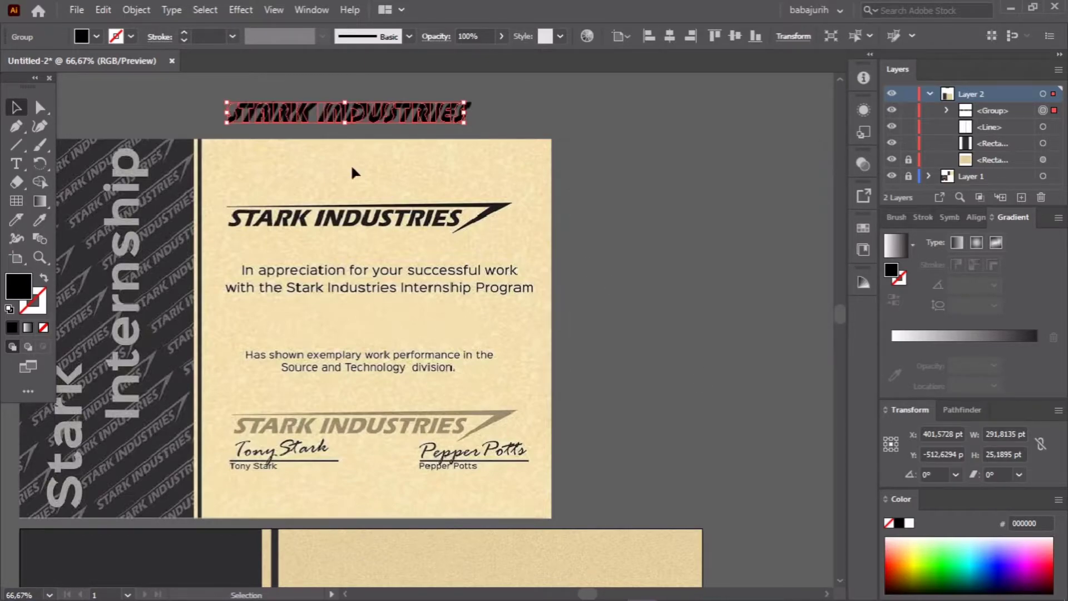
left_click(120, 10)
left_click(267, 212)
left_click(522, 136)
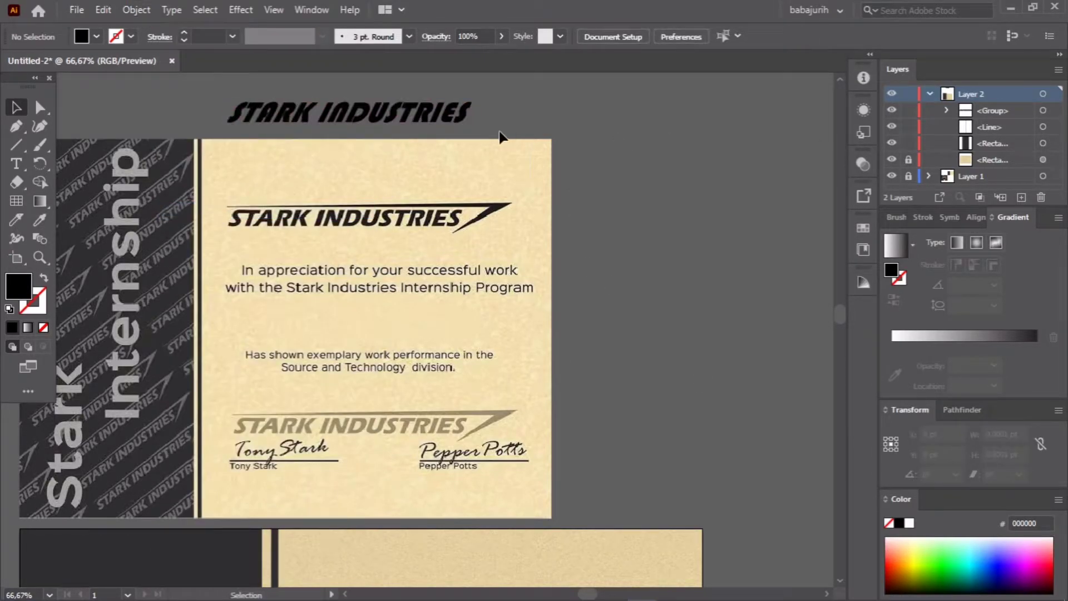
Ungroup the slanted title and shift it to the right of the logo
right_click(447, 108)
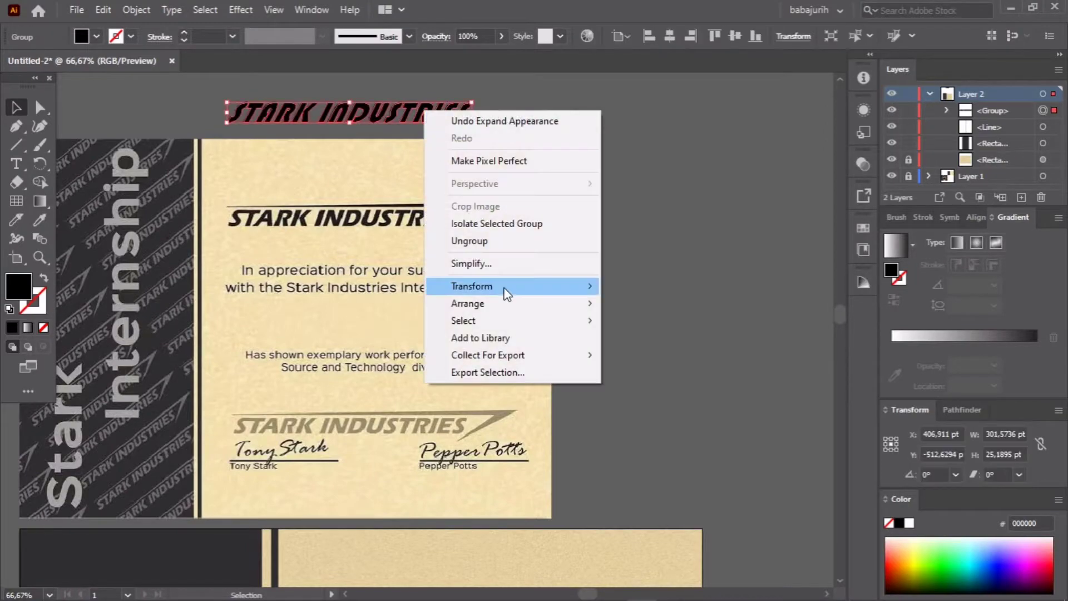
left_click(505, 241)
left_click(441, 123)
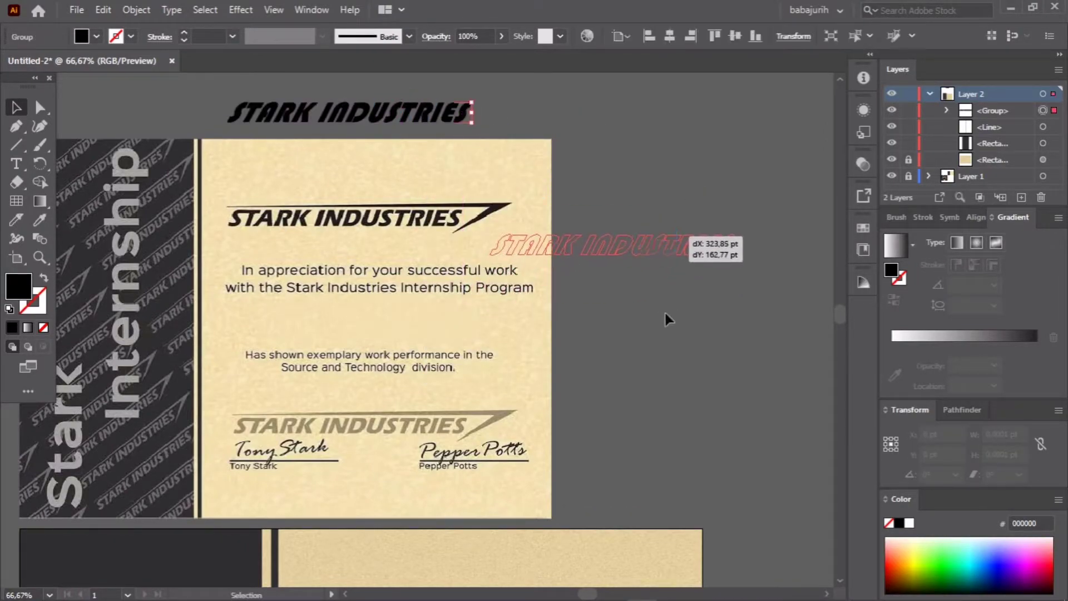
left_click_drag(652, 257, 648, 229)
Draw a black-stroked swoosh path above the title and down past its end, extending its left anchor
left_click(16, 125)
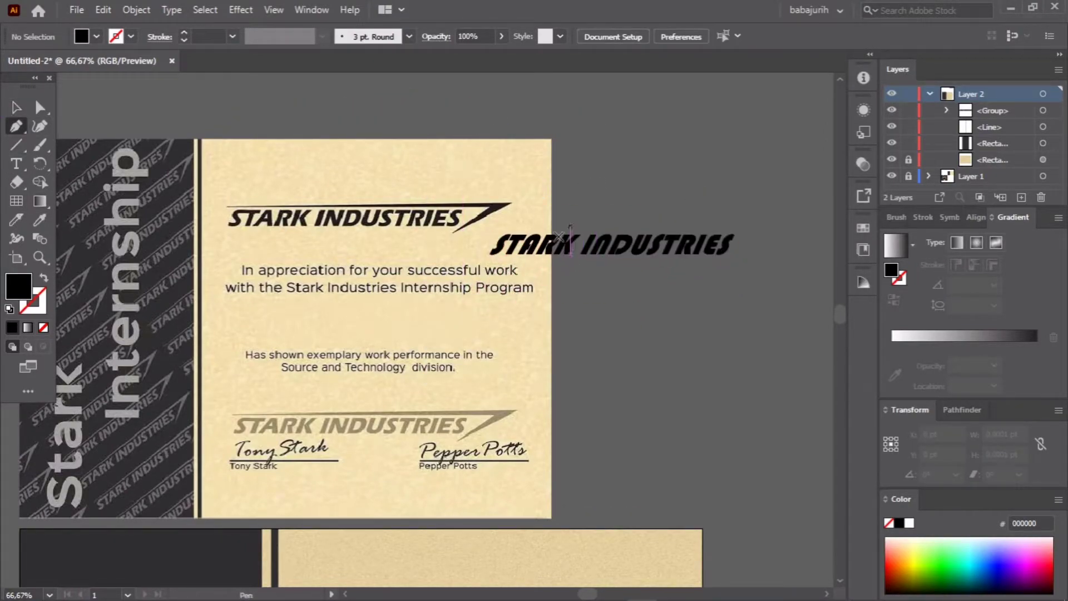
left_click(504, 228)
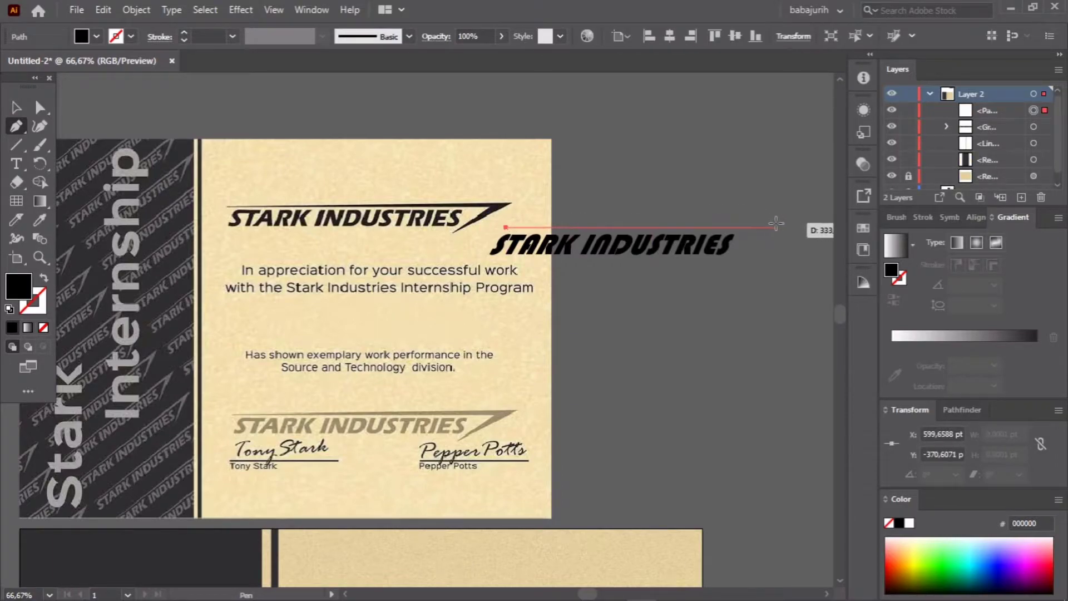
left_click(778, 227)
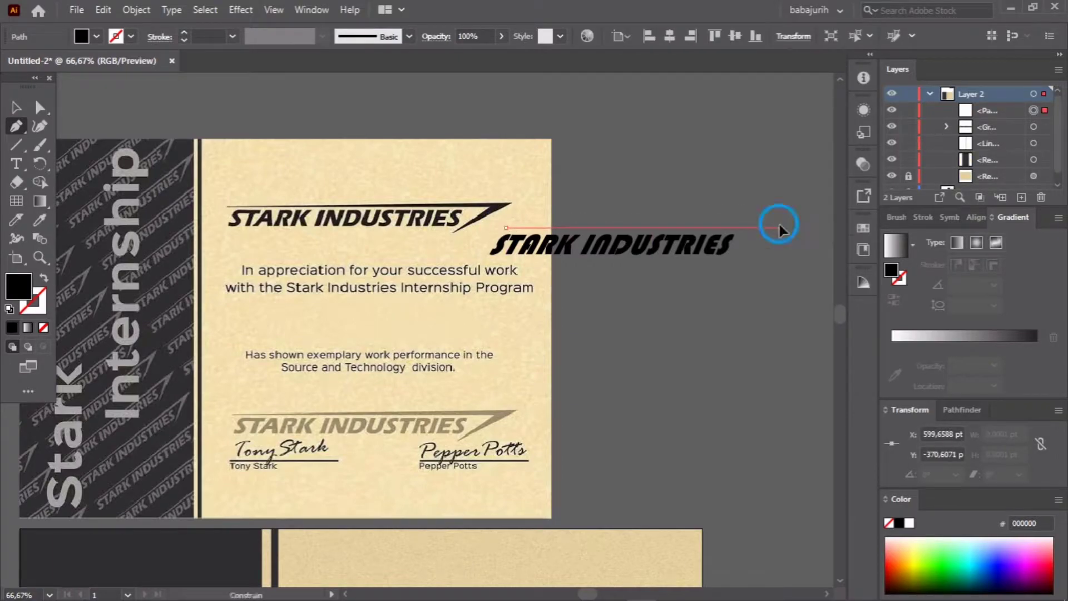
left_click(732, 261)
left_click(505, 263)
key("v")
key("shift+x")
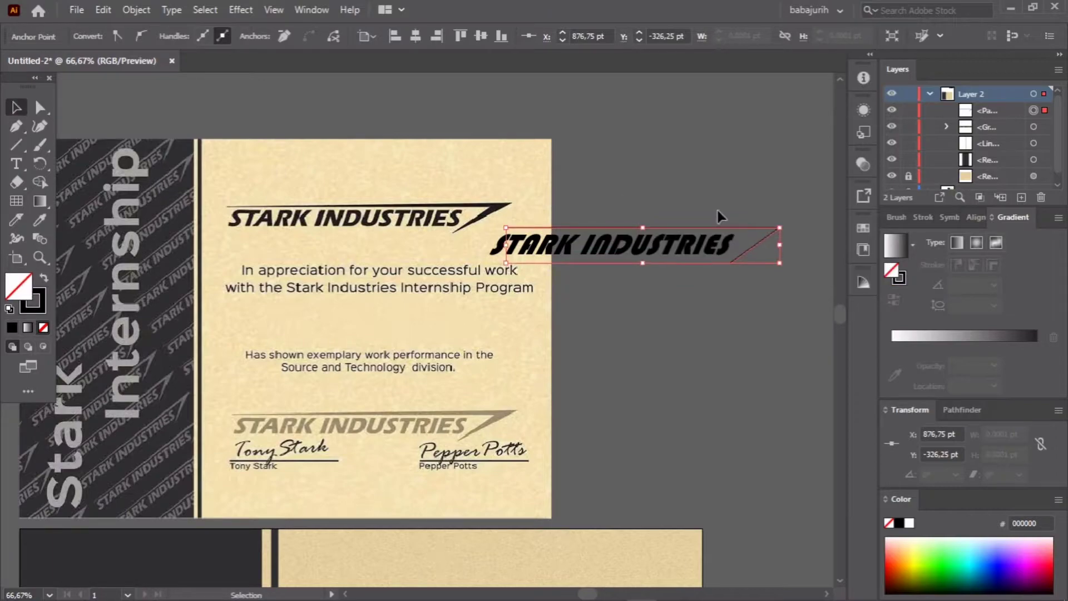
left_click(748, 228)
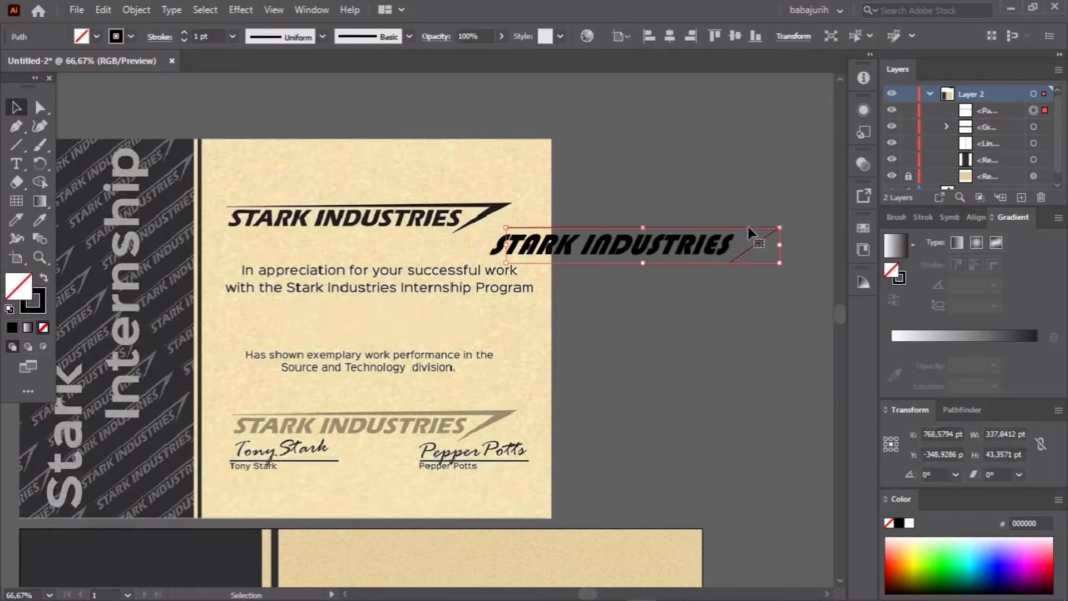
key("shift+grave")
left_click_drag(505, 227, 487, 228)
key("v")
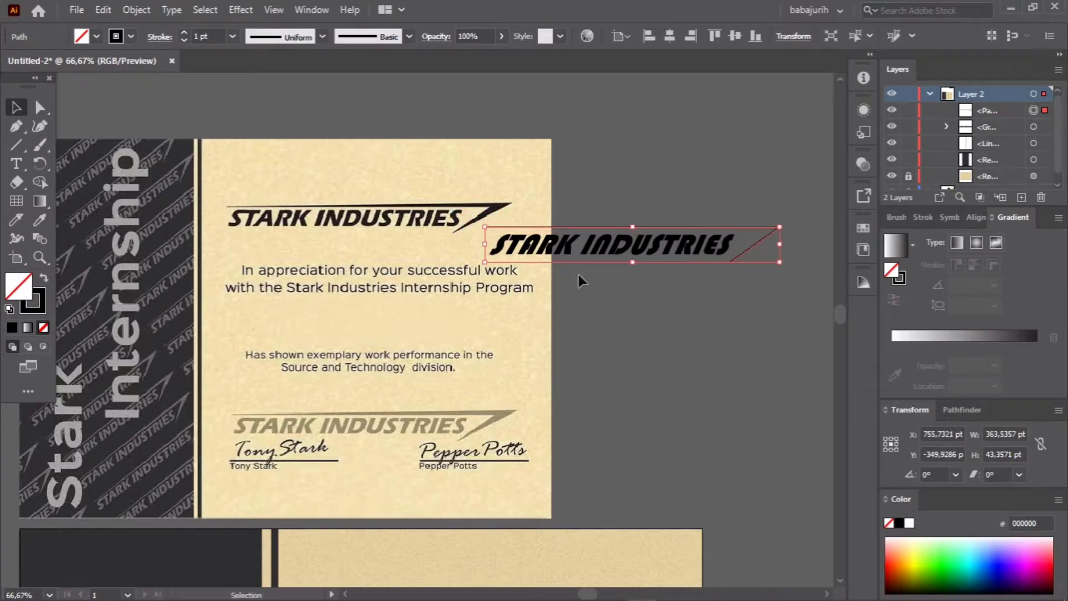
Give the swoosh a uniform-width stroke of 11 pt
left_click(322, 37)
left_click(309, 86)
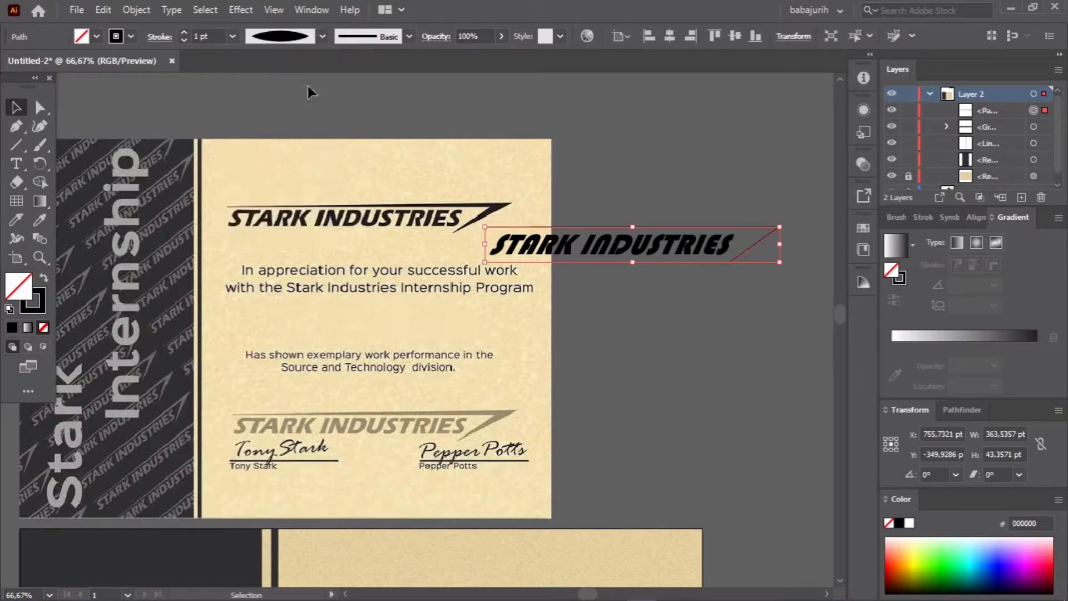
left_click(322, 37)
left_click(298, 71)
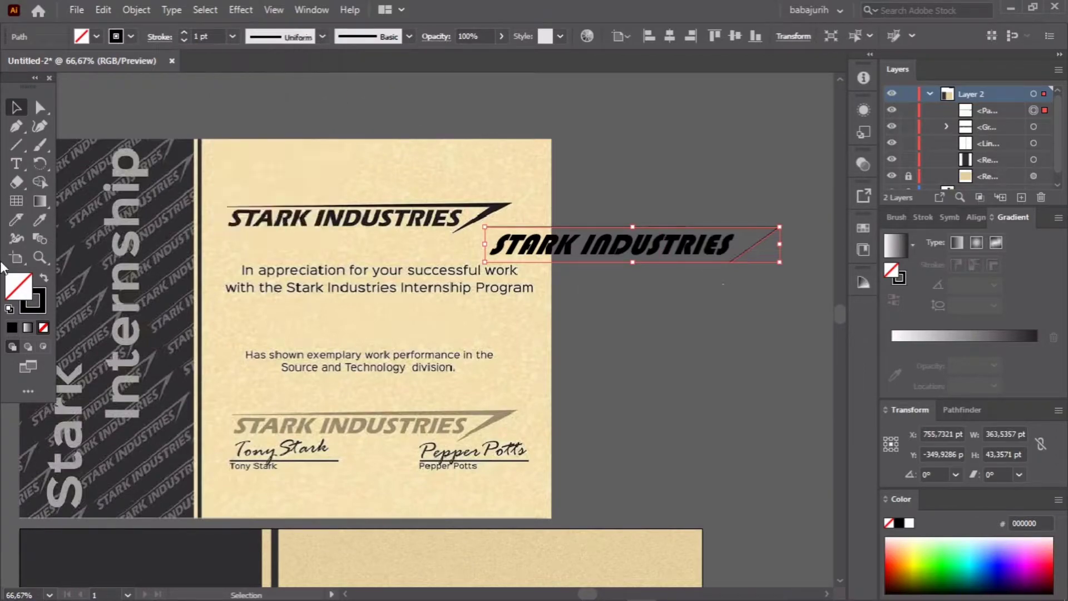
left_click(186, 33)
left_click(186, 33)
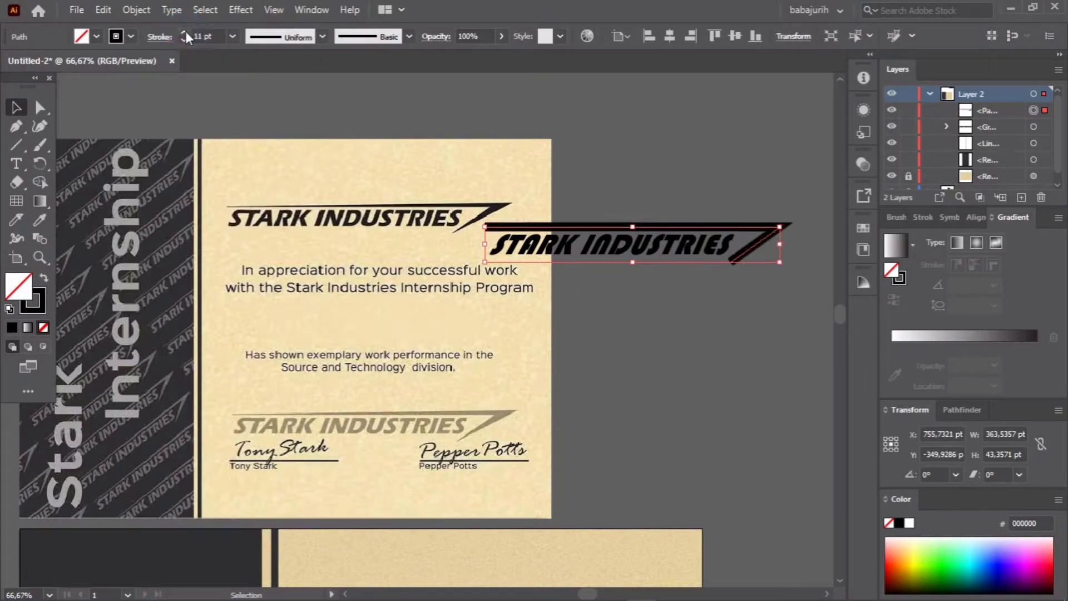
Taper the swoosh's ends and top-right corner with the Width tool, then zoom out to the certificate
left_click(15, 240)
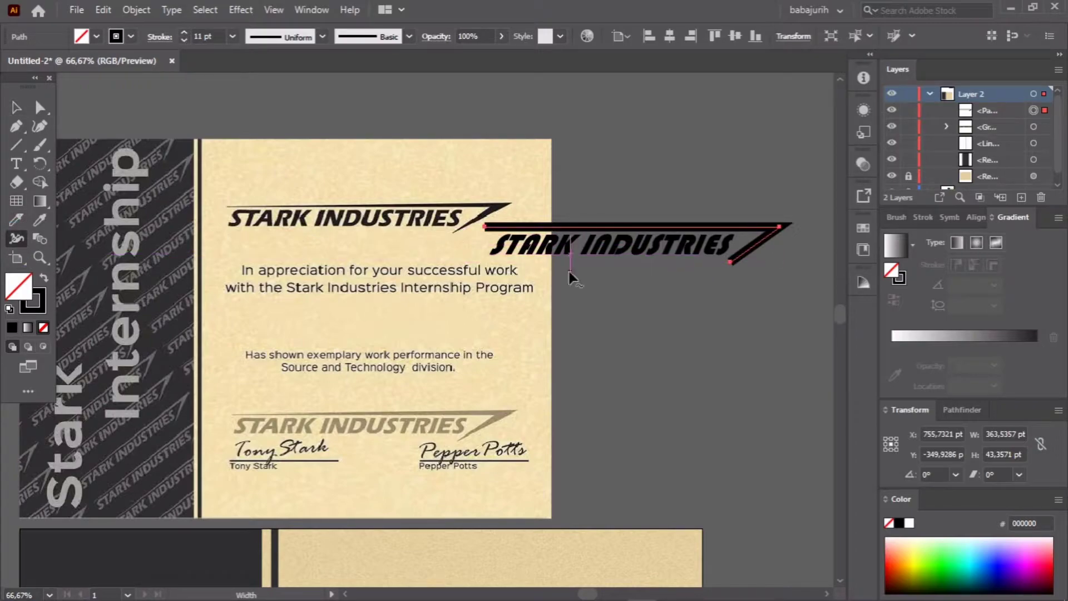
scroll(510, 230, "up", 2)
left_click_drag(455, 221, 456, 210)
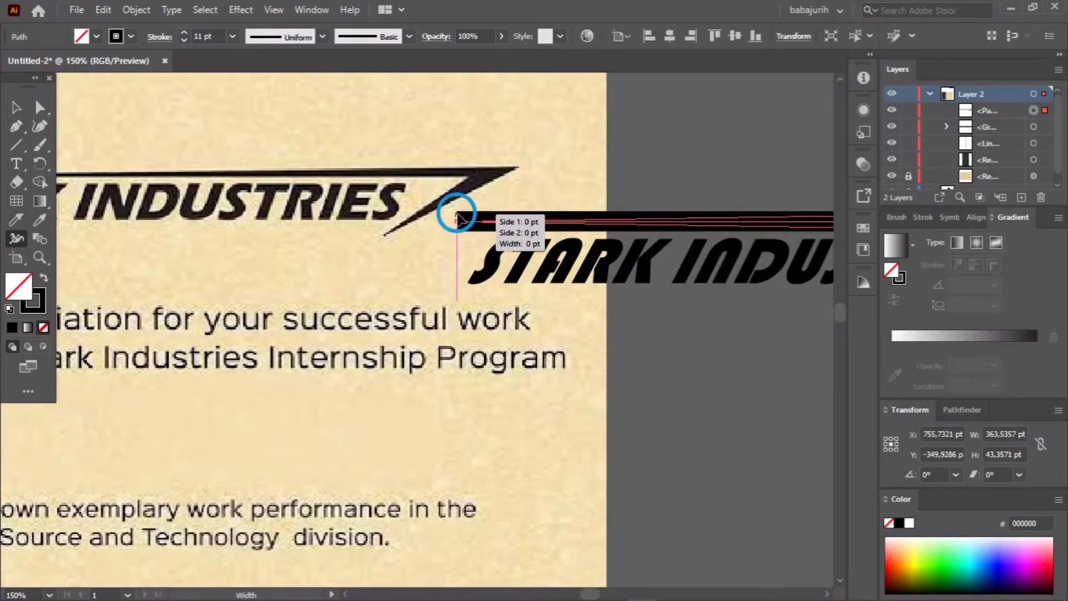
mouse_move(829, 228)
left_mouse_down()
mouse_move(535, 267)
mouse_move(439, 241)
left_mouse_up()
left_click_drag(589, 319, 579, 309)
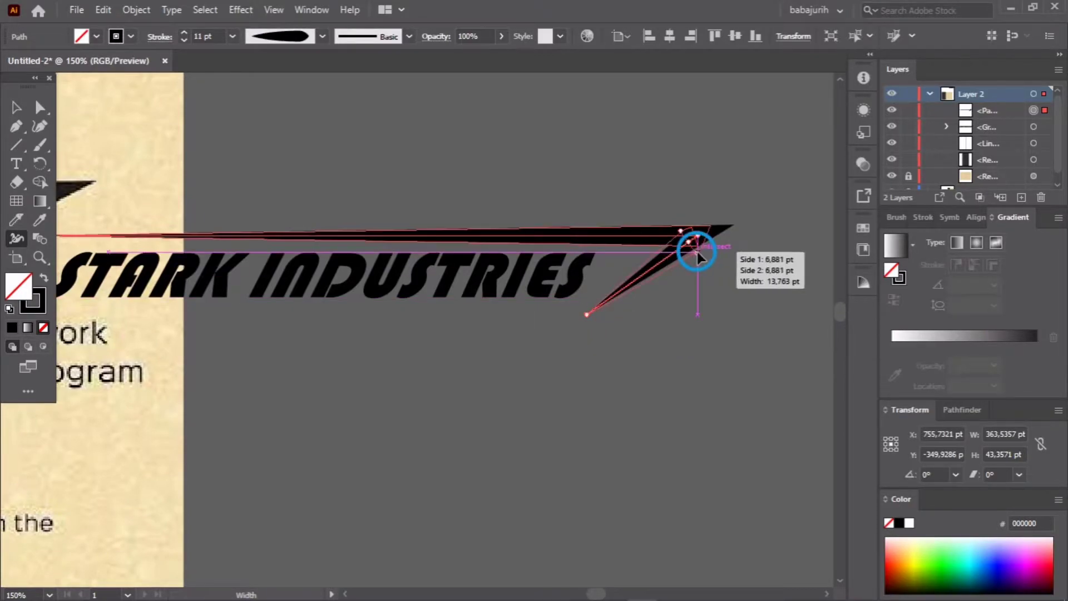
left_click_drag(695, 245, 696, 255)
key("v")
key("ctrl+minus")
key("ctrl+minus")
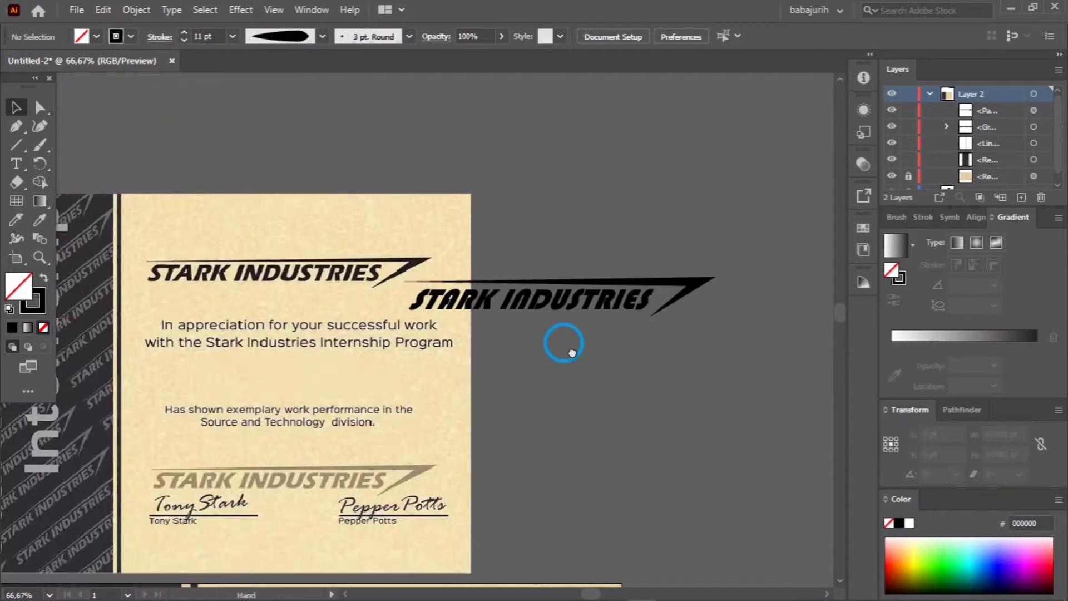
left_click_drag(560, 341, 580, 314)
Group the logo parts and place the group near the top of the second artboard
right_click(532, 270)
left_click(562, 389)
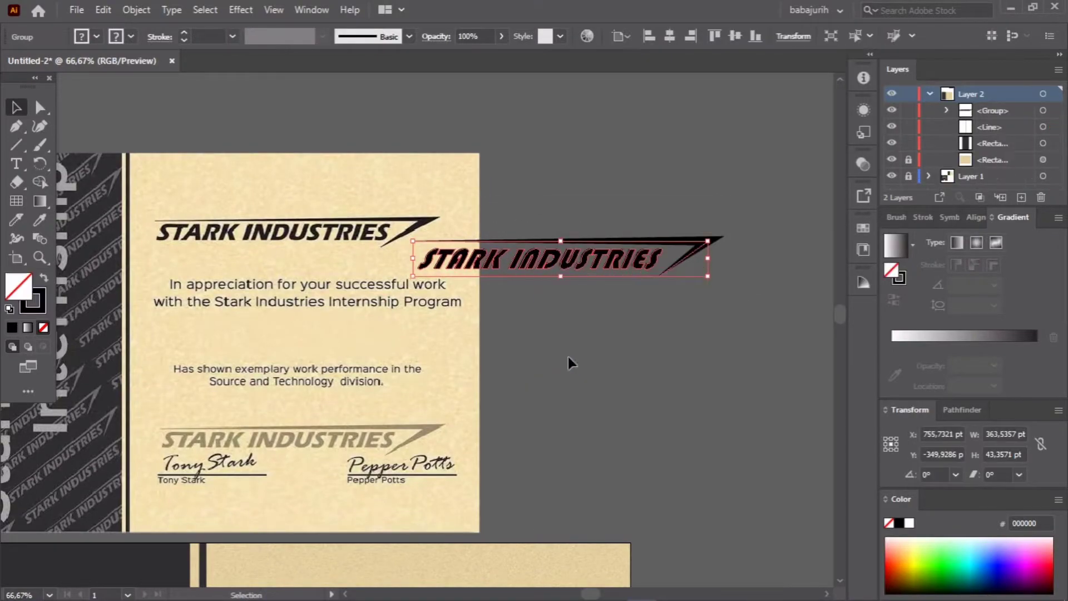
mouse_move(548, 255)
left_mouse_down()
mouse_move(419, 261)
mouse_move(376, 315)
left_mouse_up()
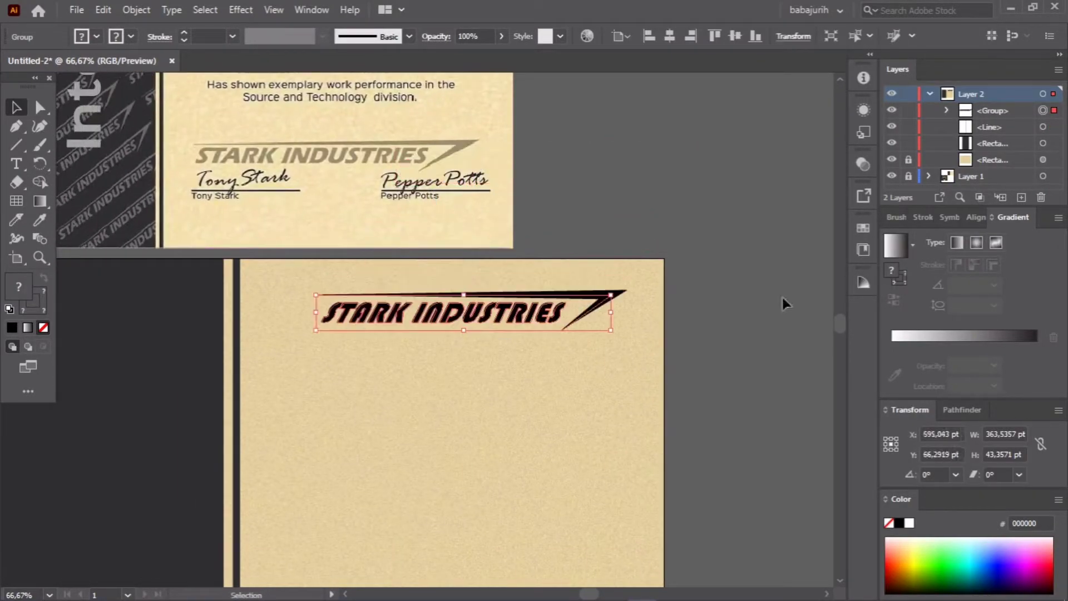
scroll(536, 245, "up", 3)
scroll(535, 248, "up", 3)
key("ctrl+minus")
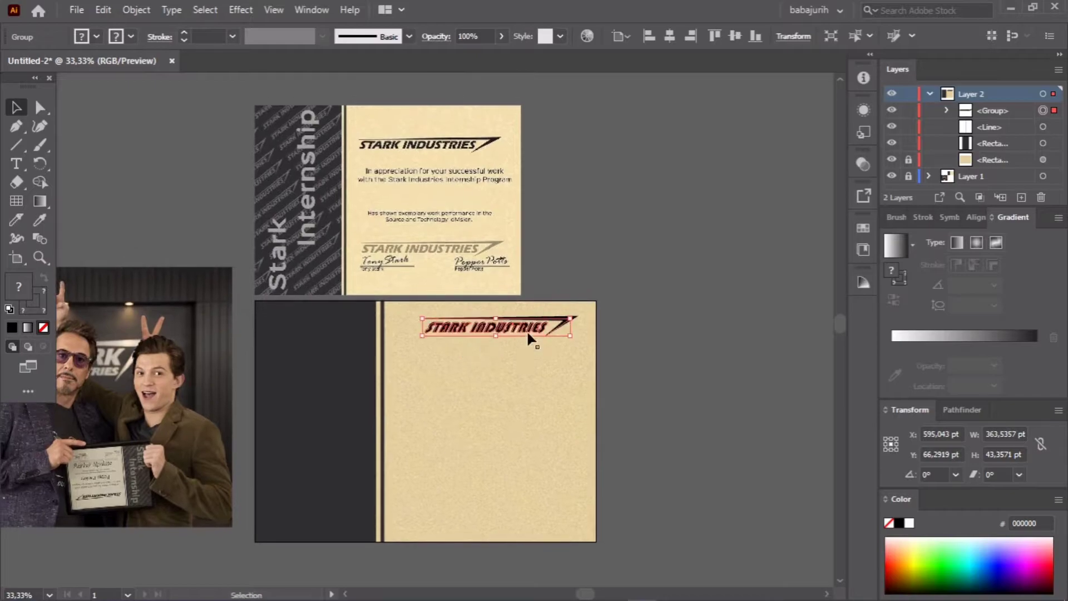
left_click_drag(523, 328, 520, 365)
left_click(645, 308)
left_click(501, 363)
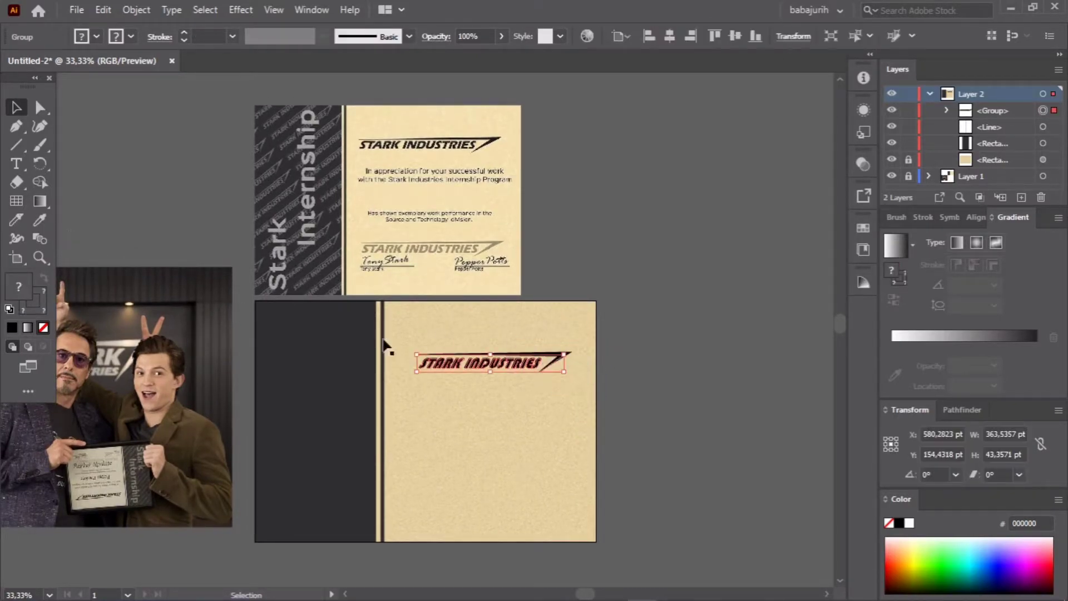
Expand the logo's appearance and eyedrop the original logo's near-black colour onto it
left_click(137, 9)
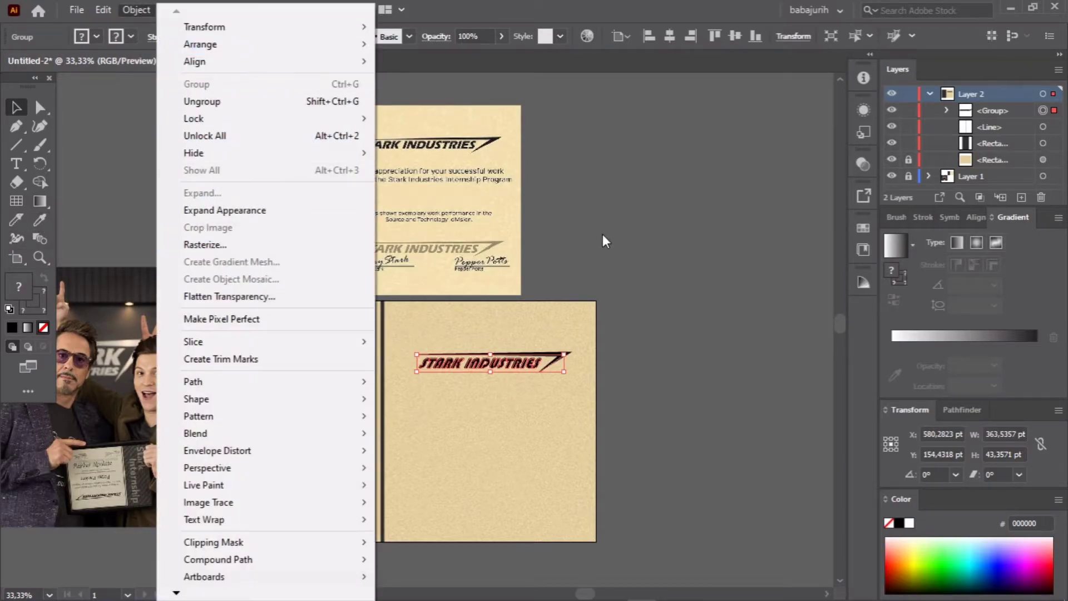
left_click(271, 214)
left_click(660, 279)
left_click(568, 355)
key("i")
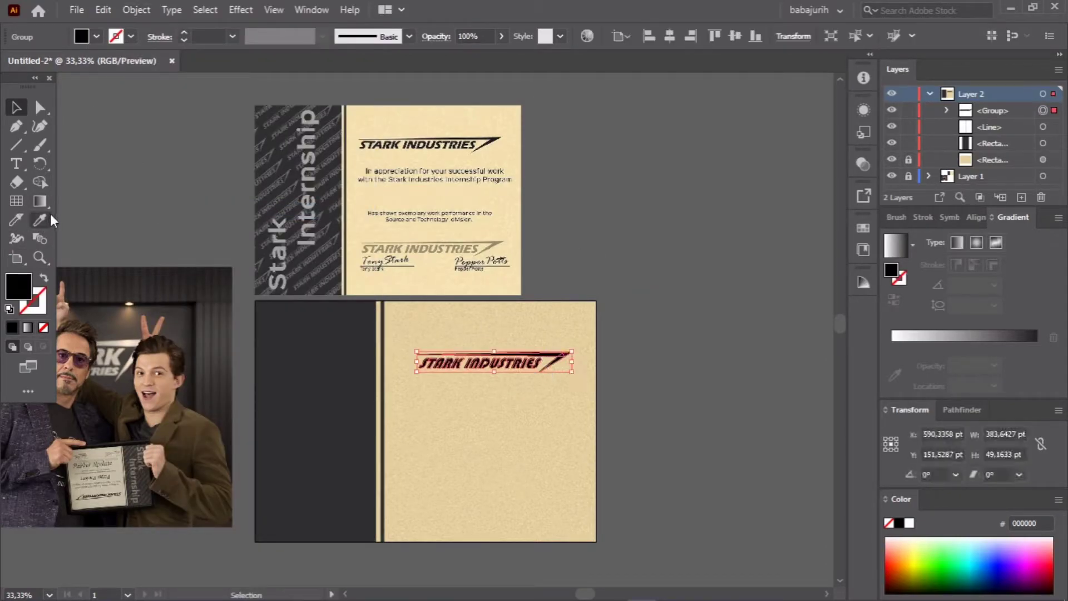
key("ctrl+plus")
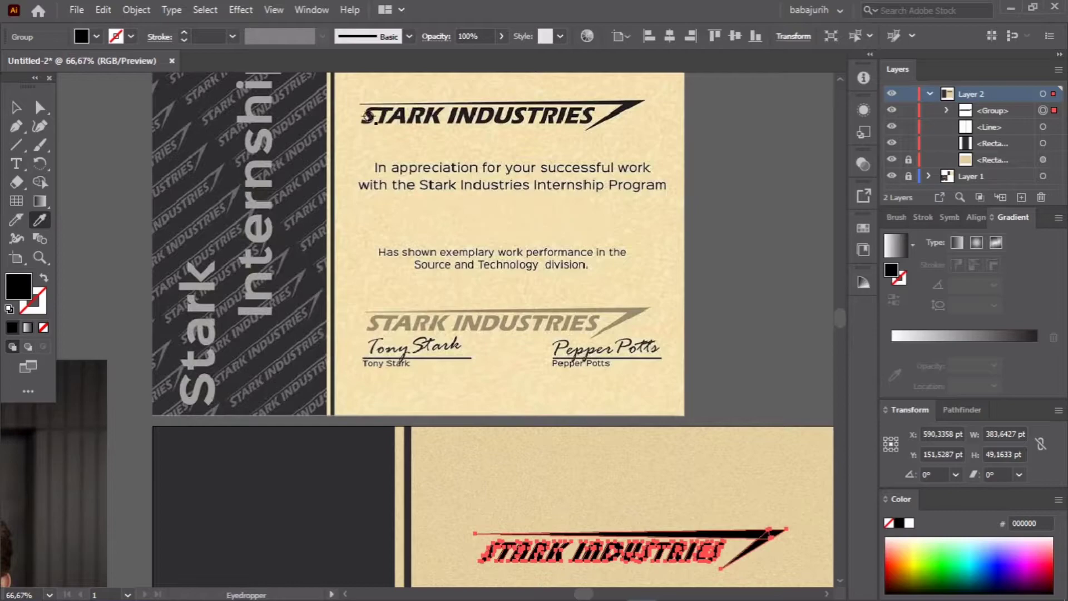
left_click(368, 117)
key("v")
left_click(789, 276)
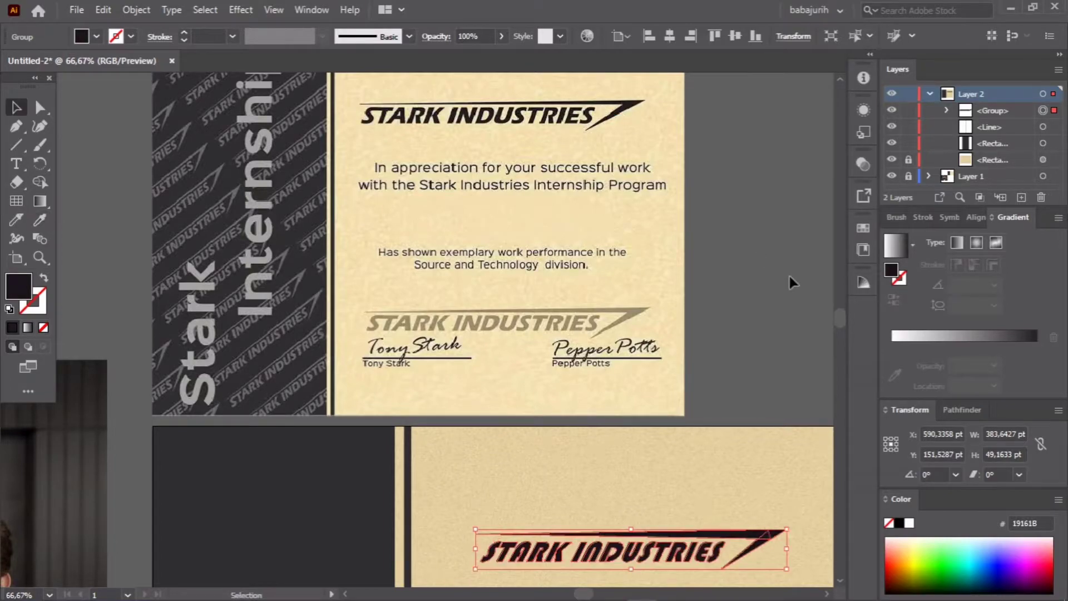
key("ctrl+minus")
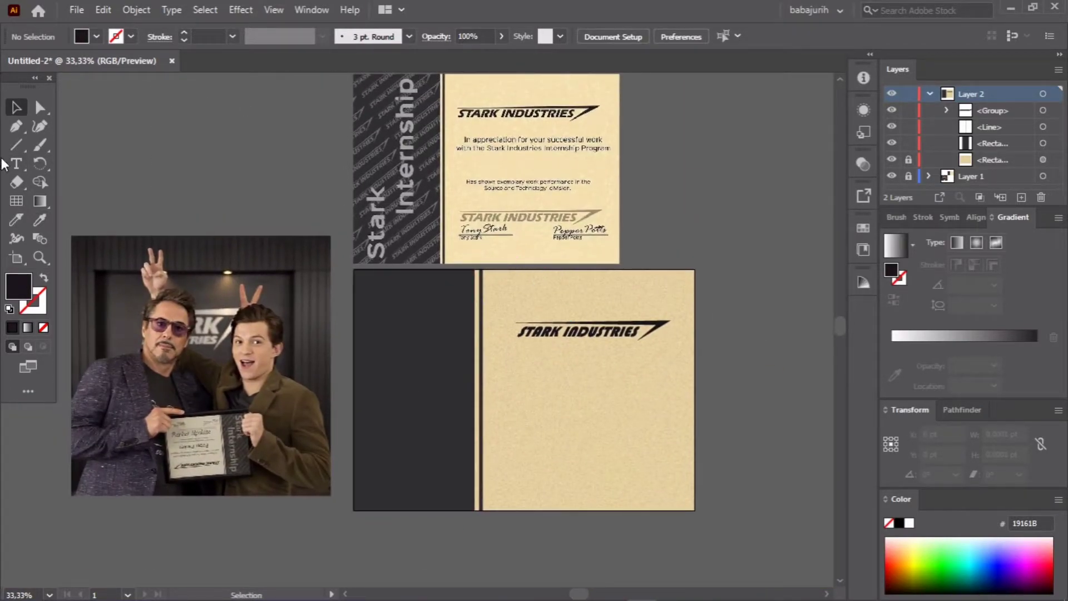
Move the logo below the second artboard, duplicate it, and shrink both copies
left_click_drag(559, 333, 581, 462)
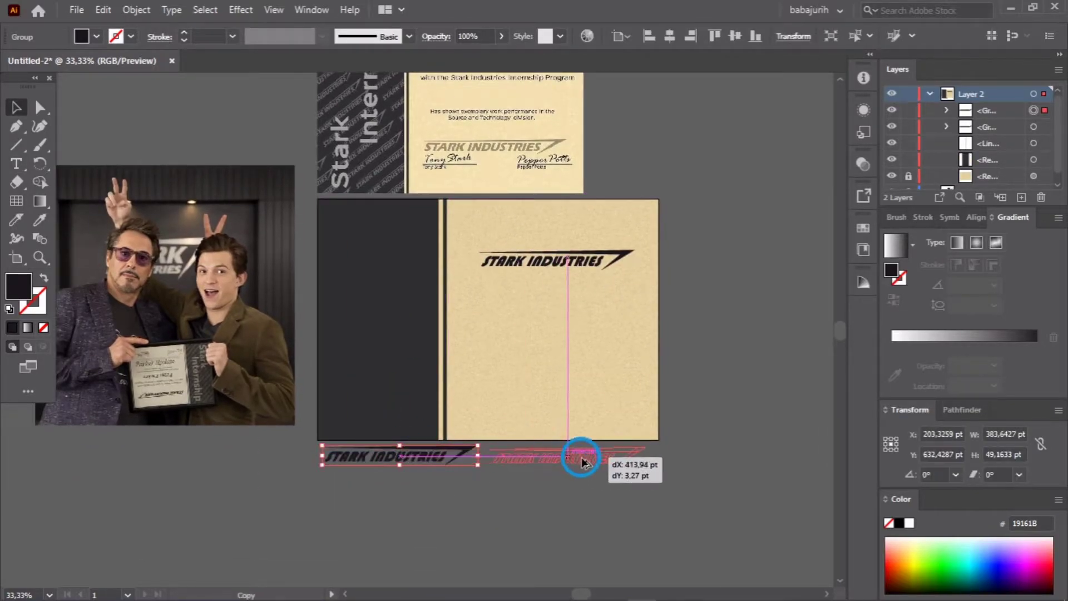
left_click_drag(581, 462, 580, 456)
left_click(545, 501)
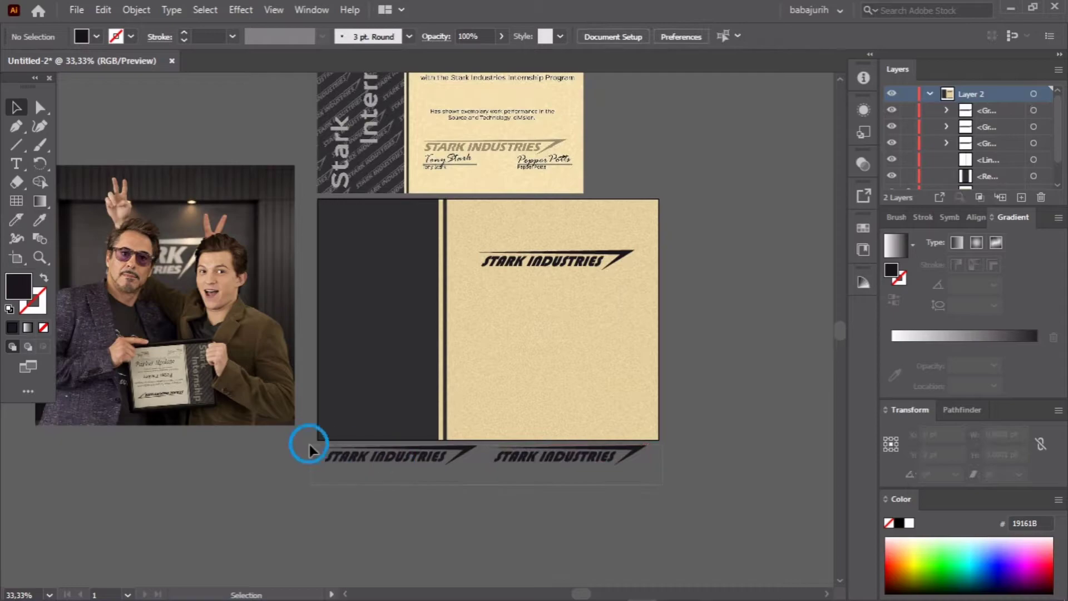
mouse_move(310, 450)
left_mouse_down()
mouse_move(622, 470)
mouse_move(459, 463)
left_mouse_up()
left_click(475, 487)
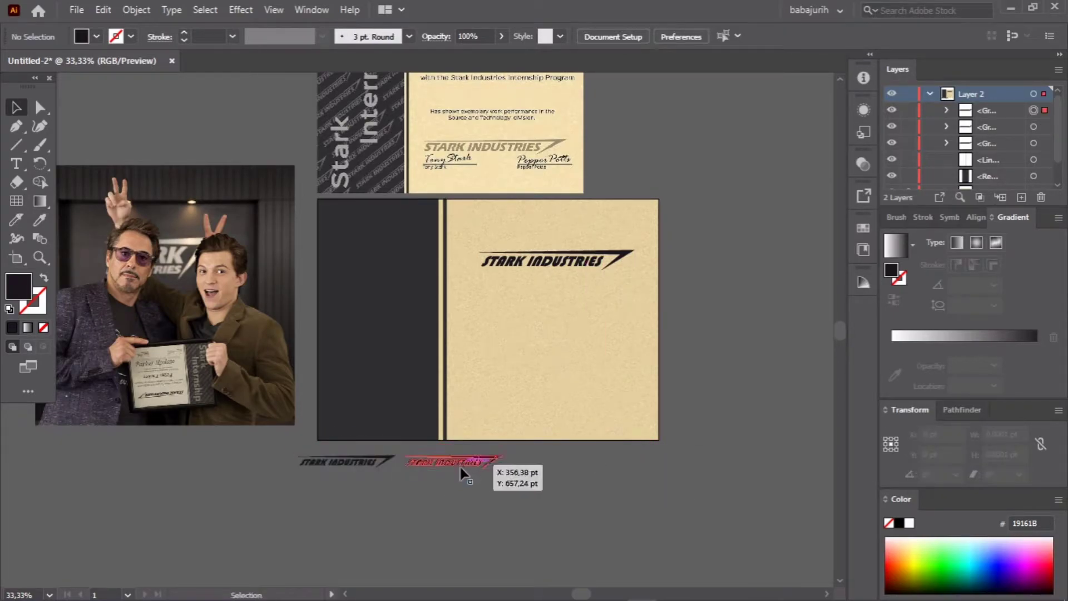
left_click(459, 466)
left_click(435, 485)
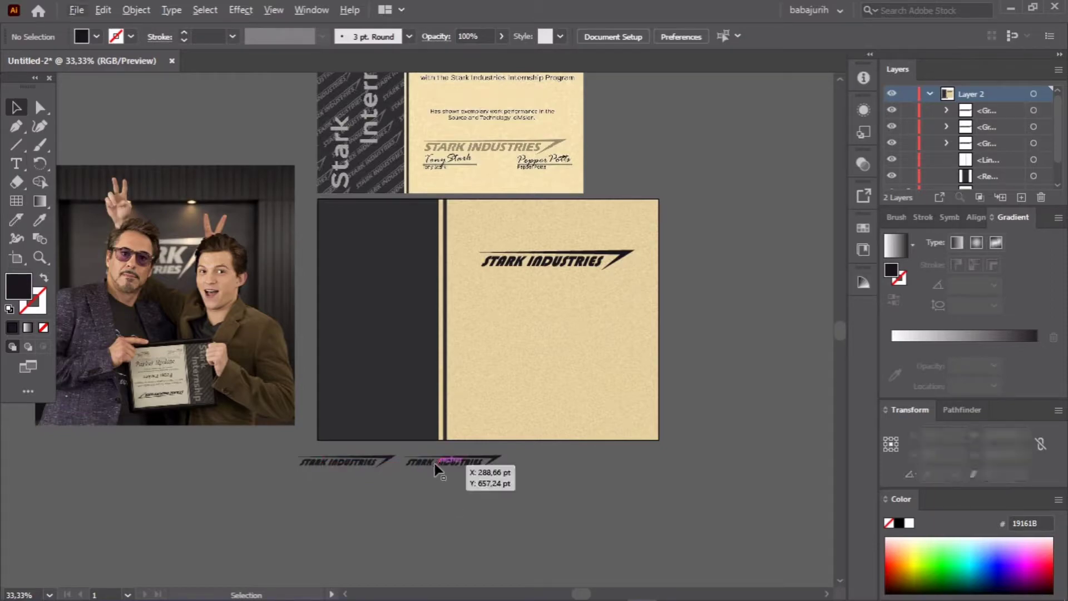
Lay out three small logo copies in a row and group them
left_click_drag(363, 460, 470, 464)
left_click(325, 460, "shift")
key("shift+F7")
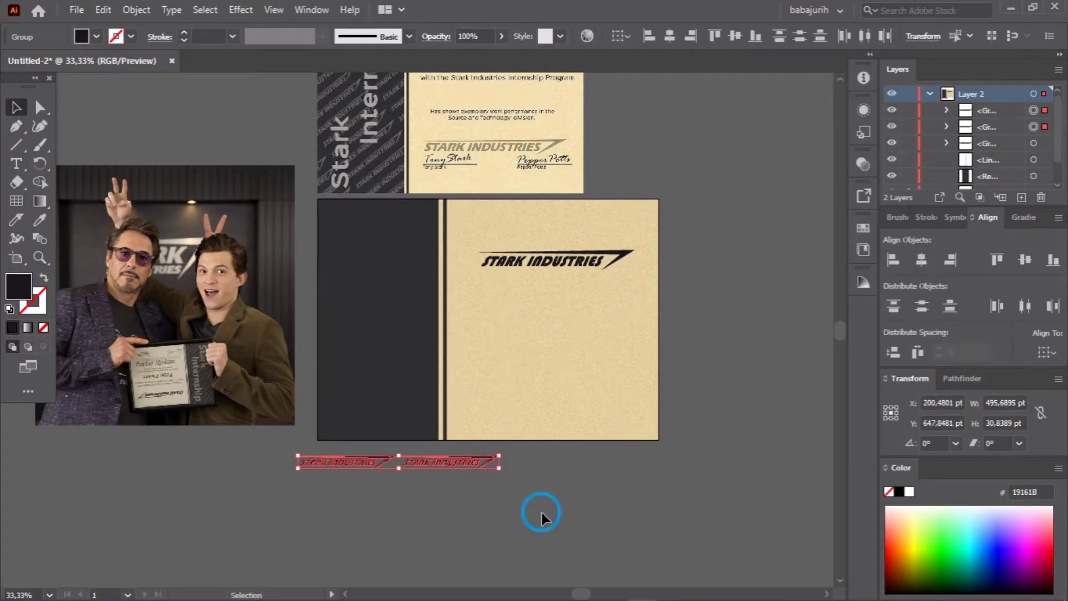
left_click(542, 512)
left_click_drag(445, 462, 549, 462)
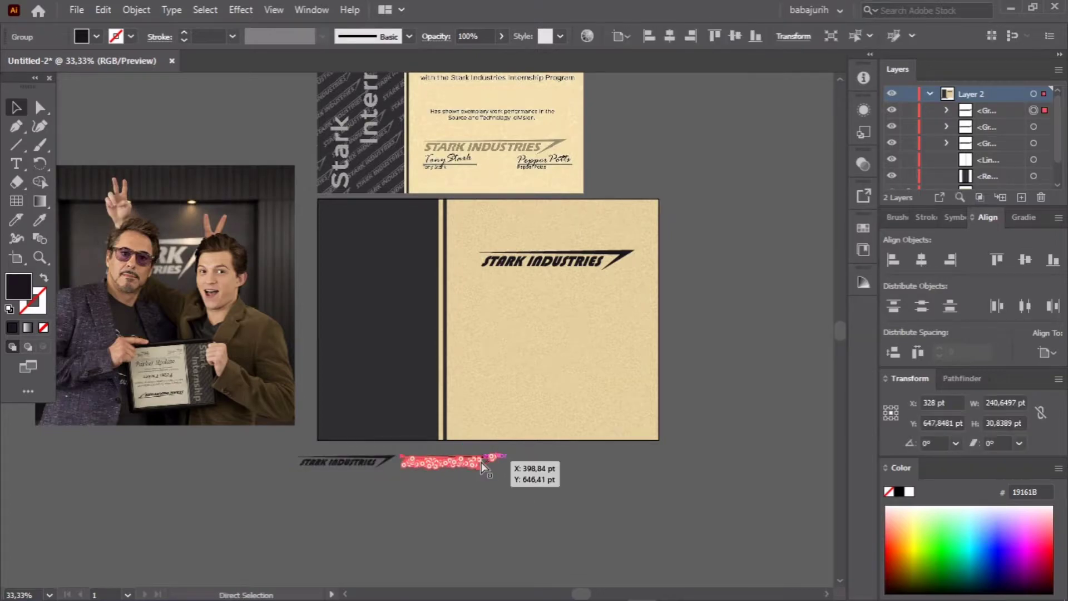
left_click(538, 513)
left_click_drag(634, 482, 387, 467)
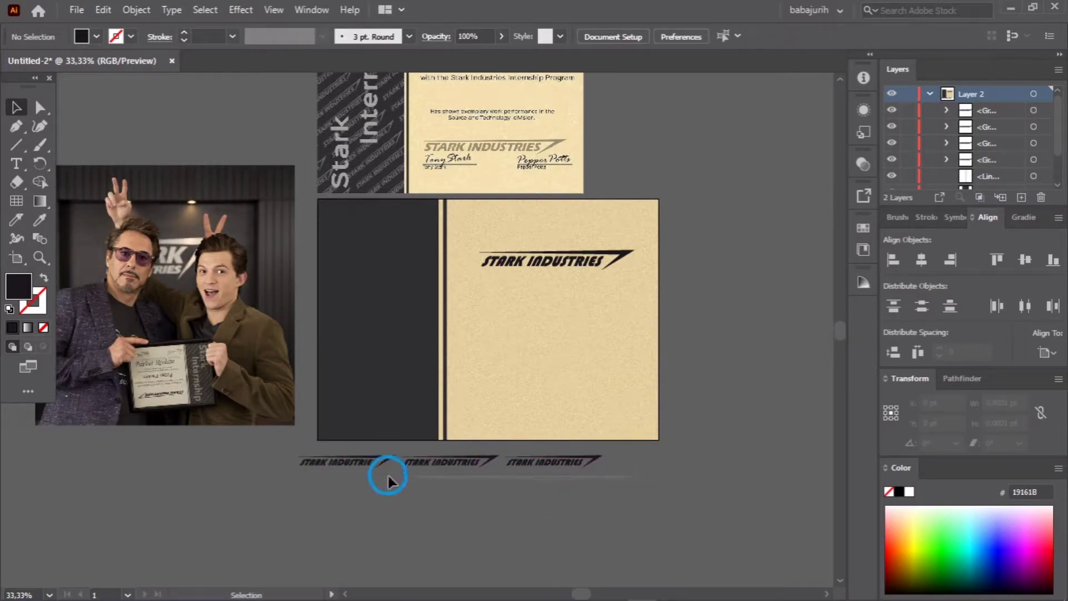
right_click(343, 461)
left_click(406, 322)
Rotate the logo row about 44° and duplicate it as a parallel strand
mouse_move(612, 466)
left_mouse_down()
mouse_move(478, 445)
mouse_move(455, 420)
left_mouse_up()
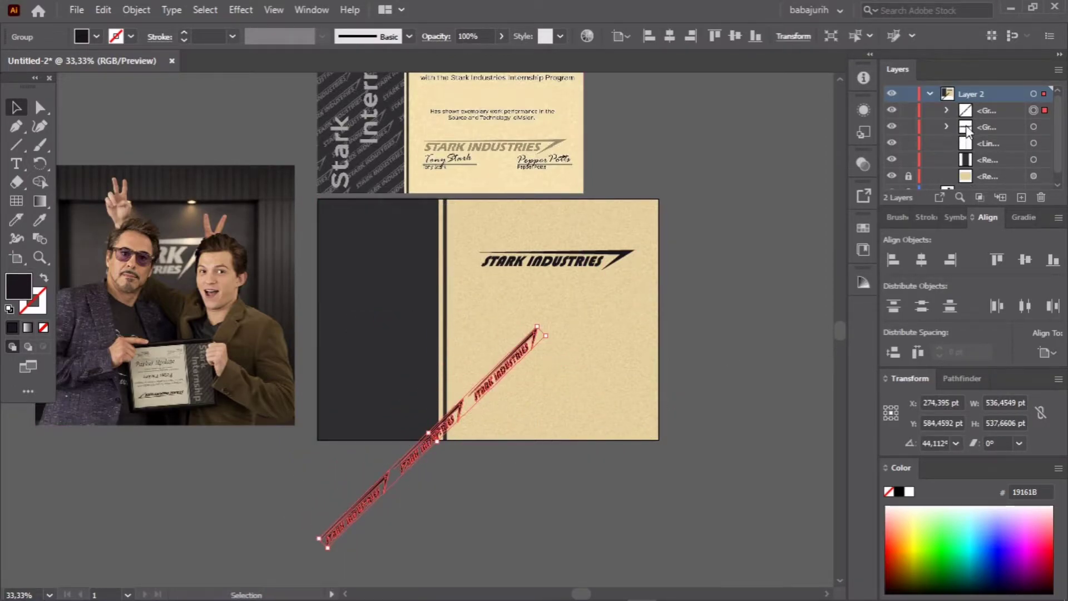
left_click_drag(429, 444, 416, 413)
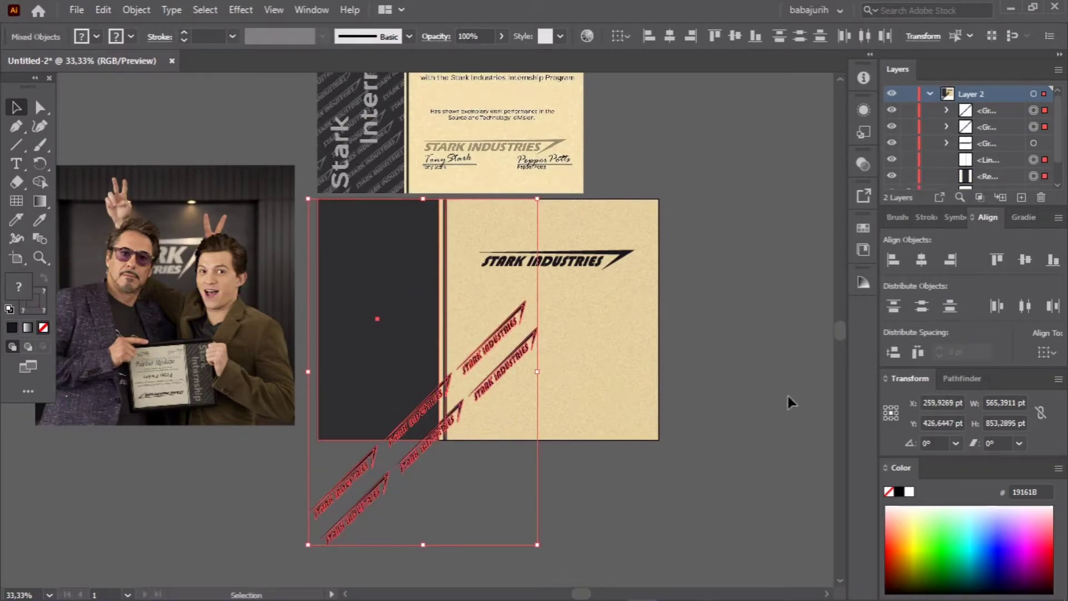
left_click(786, 392)
left_click_drag(293, 477, 390, 456)
left_click(922, 260)
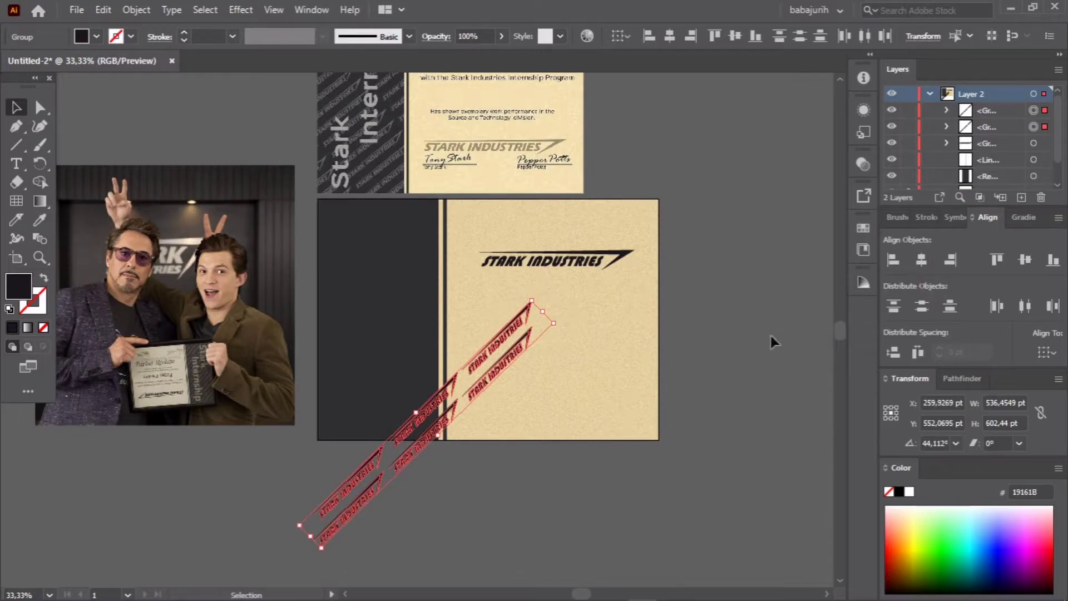
left_click(625, 493)
Nudge a strand into alignment with arrow keys, add a third strand up-left, and select the strands
left_click(398, 437)
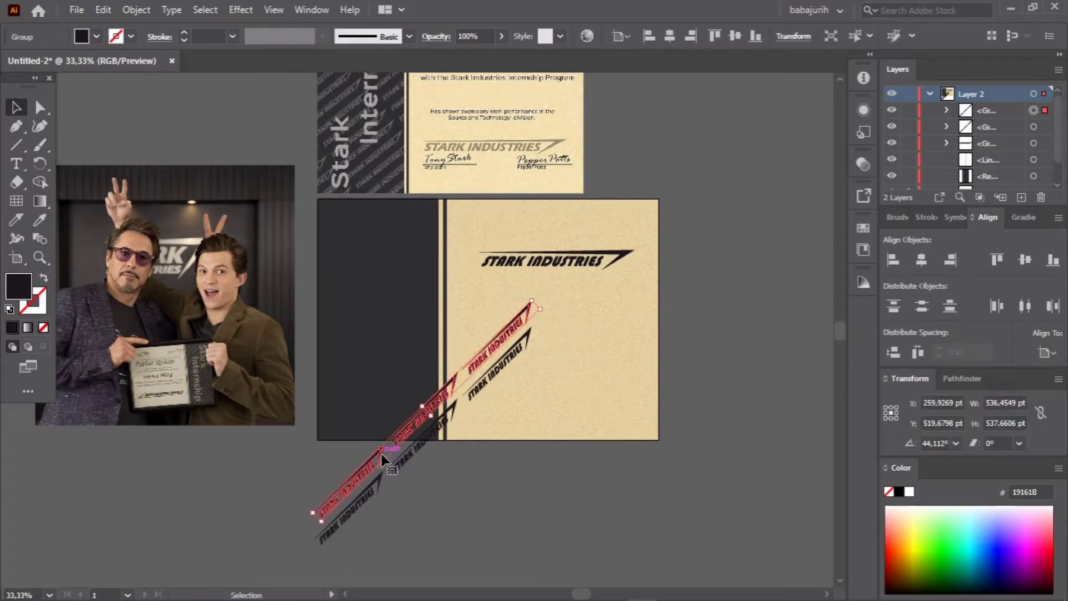
key("Left")
key("Left")
key("Left")
key("Left")
key("Left")
key("Left")
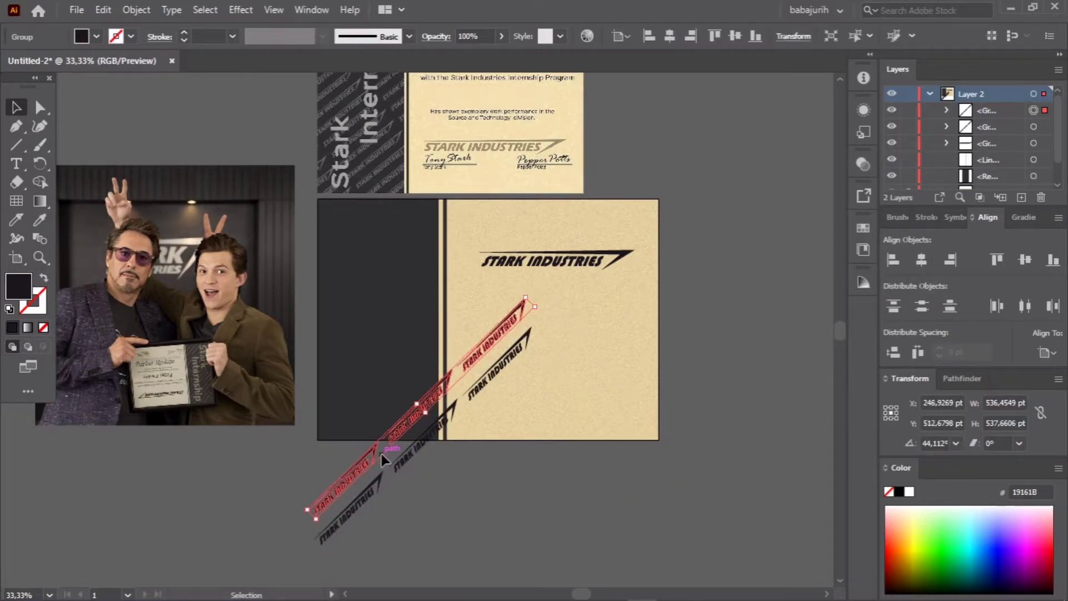
key("Left")
key("Left")
key("Left")
key("Up")
key("Up")
key("Left")
key("Left")
key("Left")
key("Up")
key("Down")
key("Down")
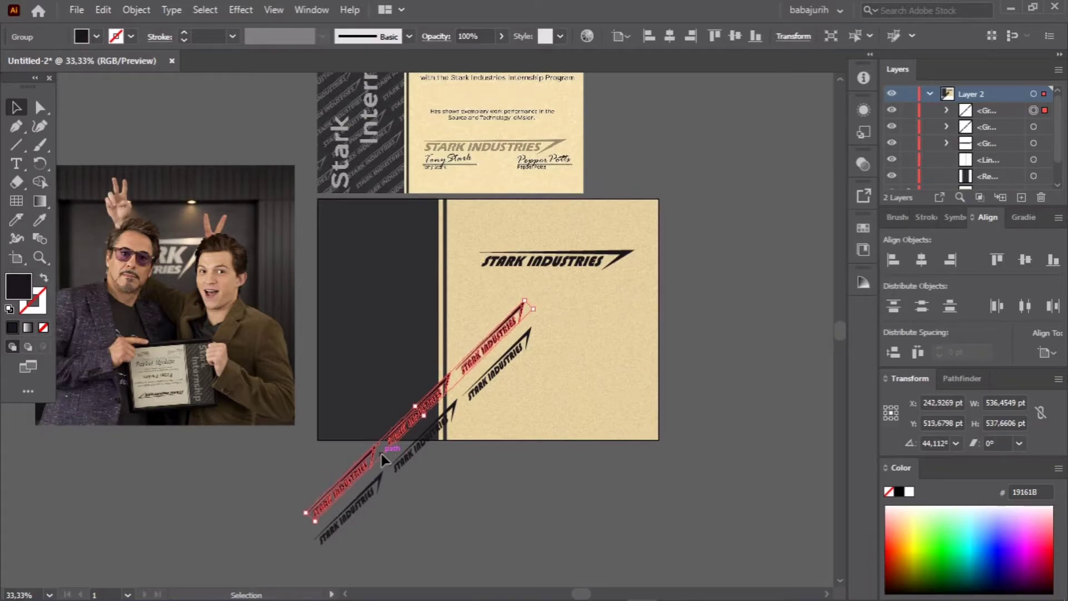
key("Down")
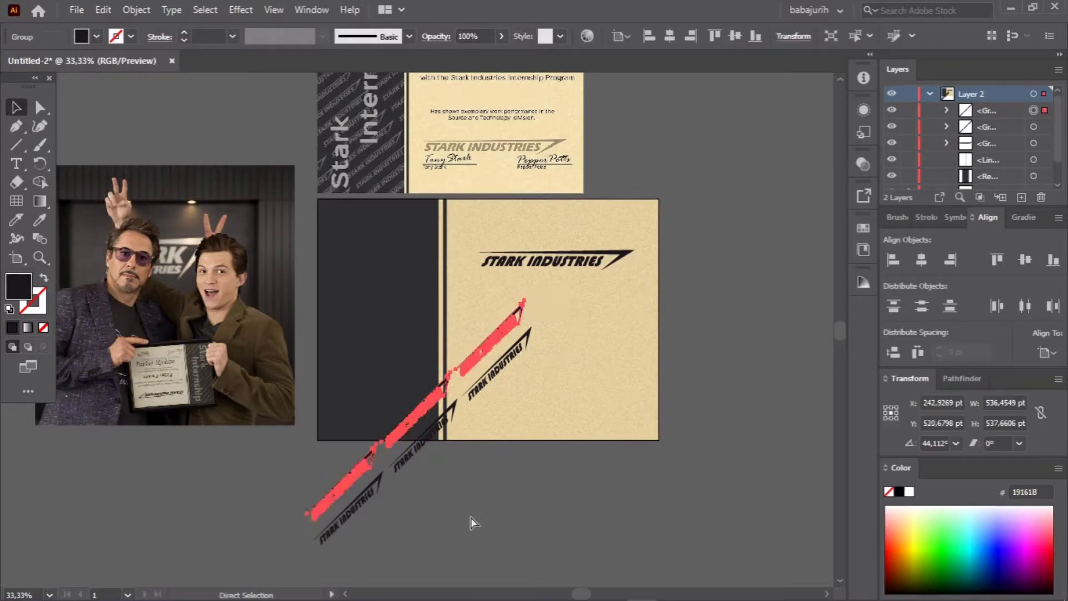
left_click_drag(393, 444, 305, 242)
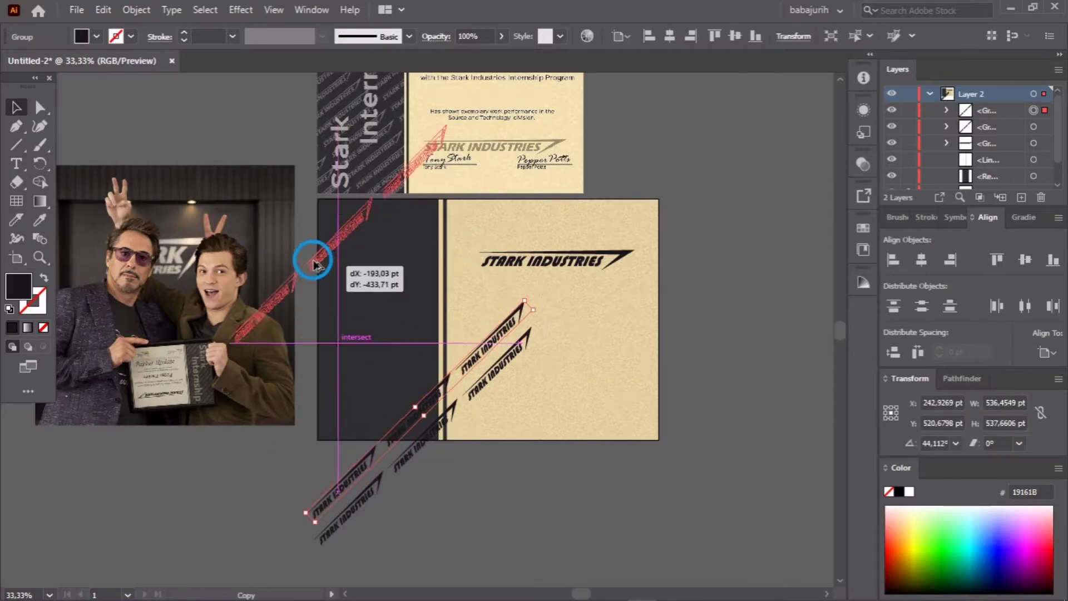
left_click_drag(421, 416, 389, 445)
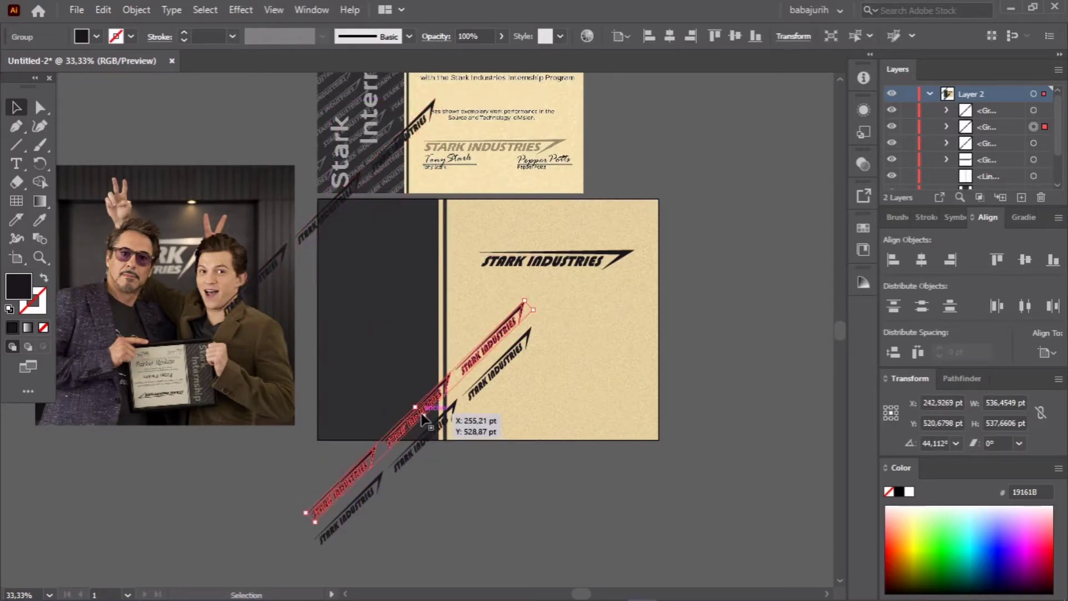
left_click(307, 241)
Blend the logo strands using 10 Specified Steps
key("w")
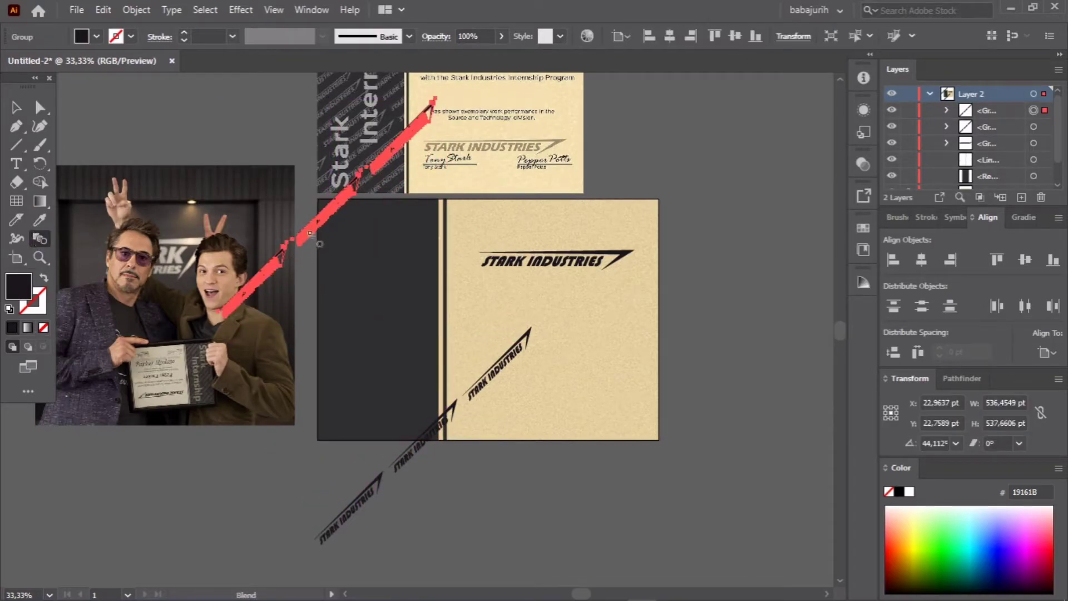
left_click(422, 438)
double_click(39, 238)
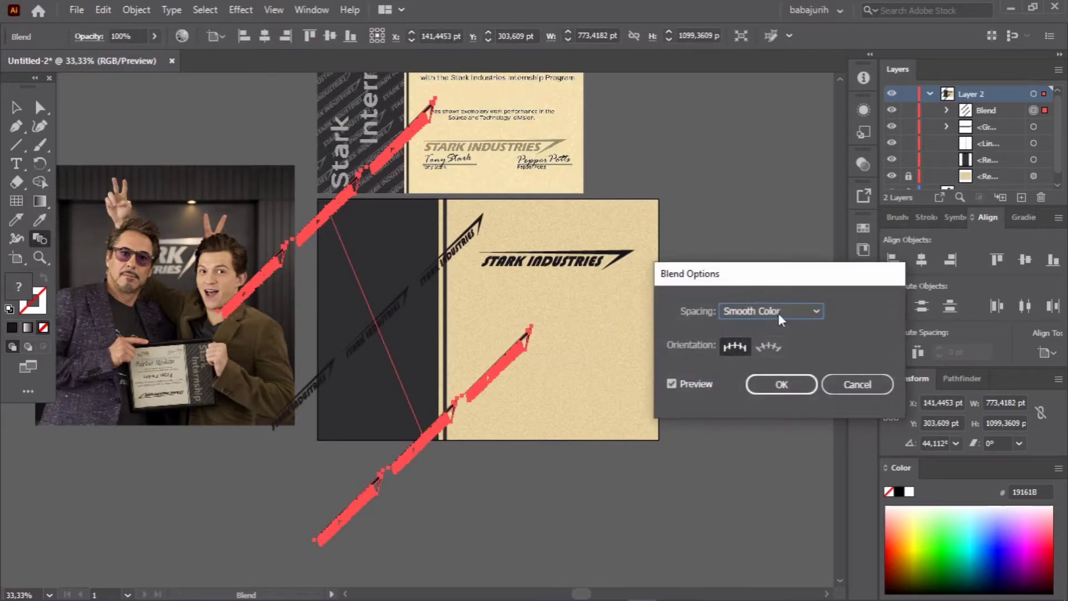
left_click(771, 310)
left_click(762, 325)
key("Up")
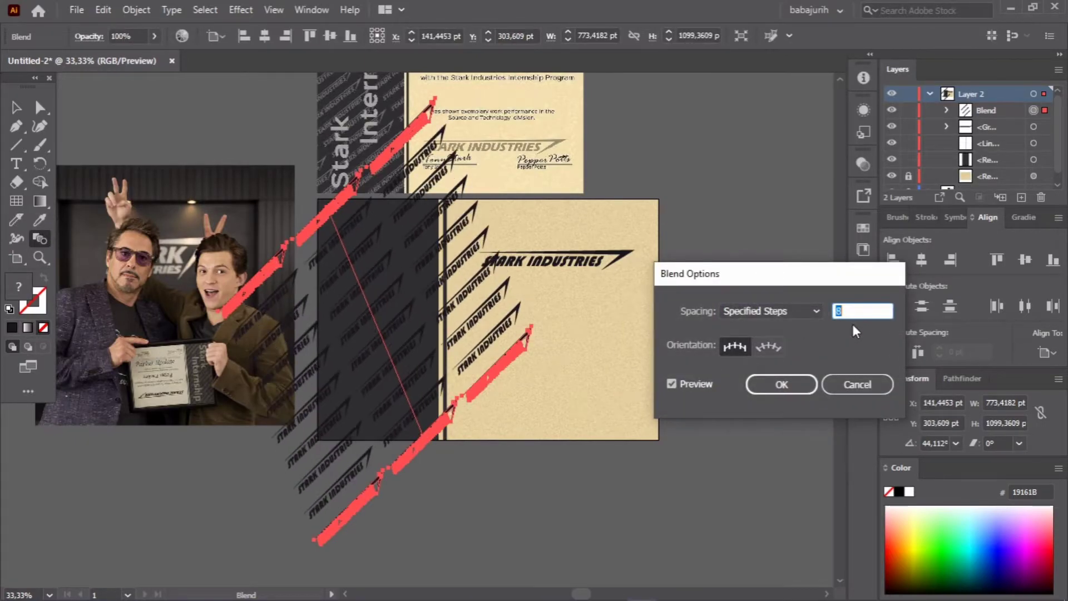
key("Up")
key("Up")
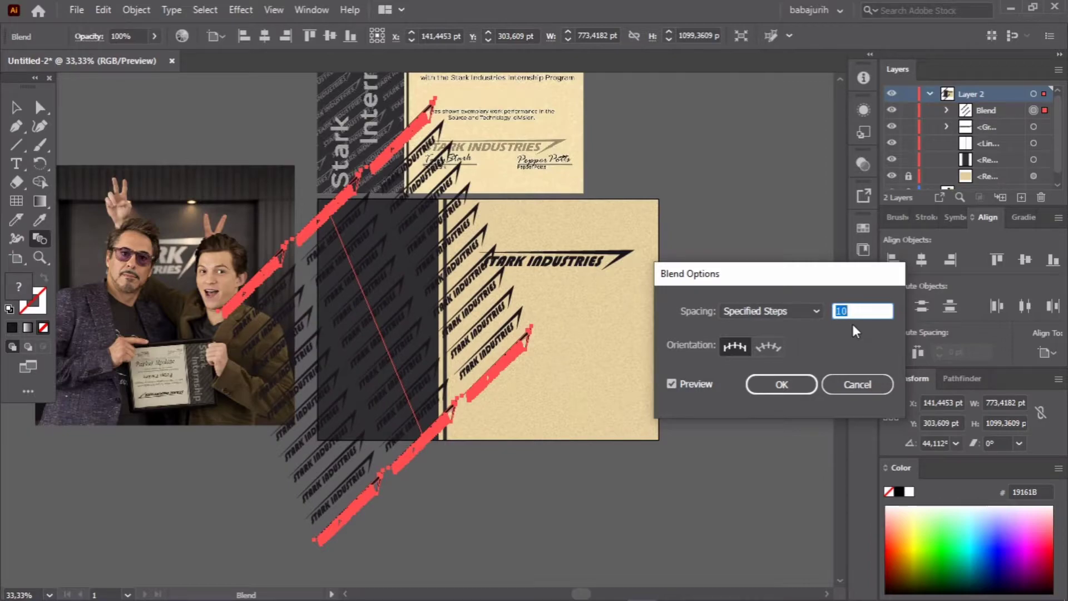
left_click(781, 385)
Expand the blend into a group of individual logo objects
key("v")
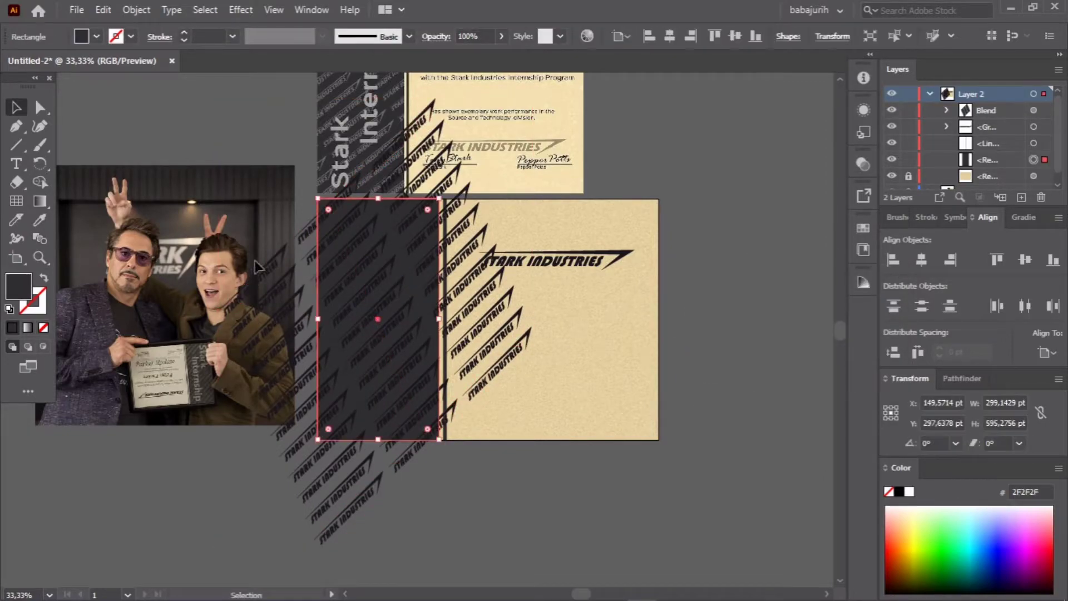
left_click_drag(299, 239, 281, 267)
right_click(281, 267)
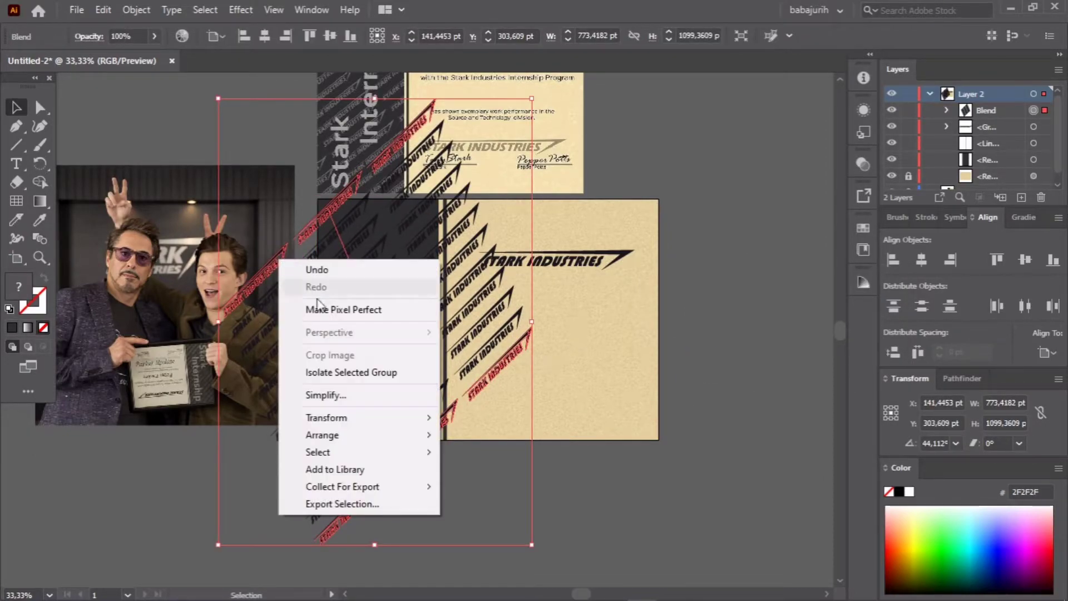
left_click(136, 9)
left_click(220, 194)
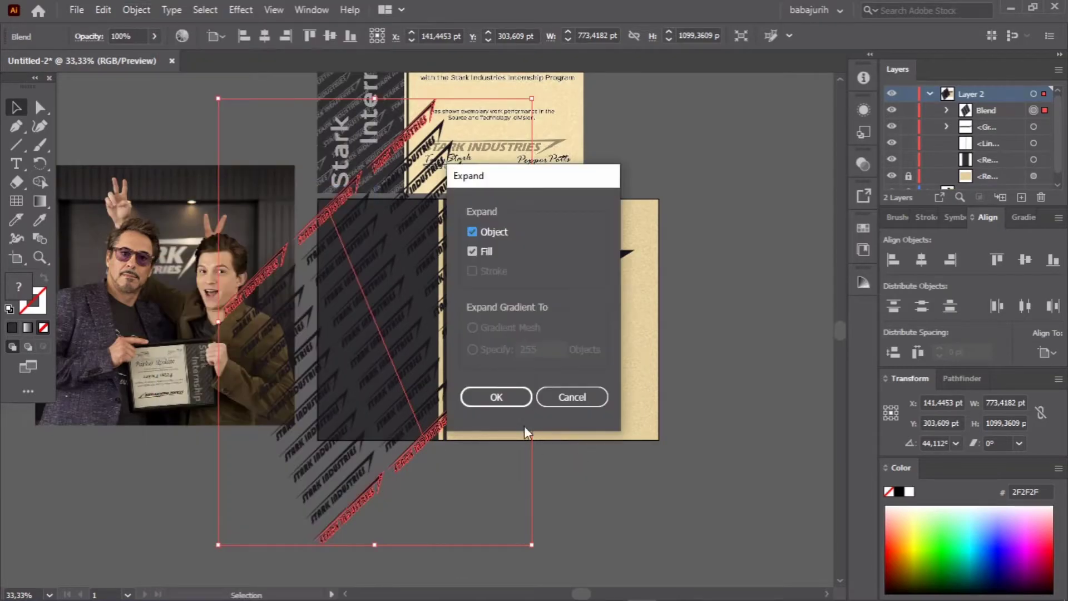
left_click(495, 396)
left_click(604, 492)
Stack the dark rectangle above the logo pattern in Layers and clip the pattern inside it
left_click_drag(960, 109, 957, 112)
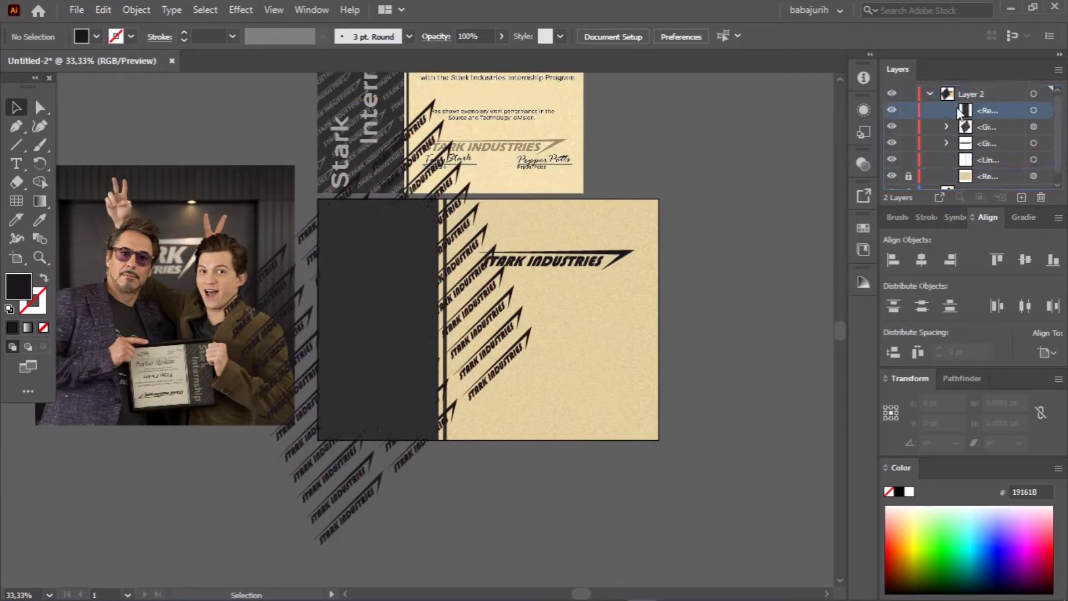
left_click(1033, 127)
right_click(370, 277)
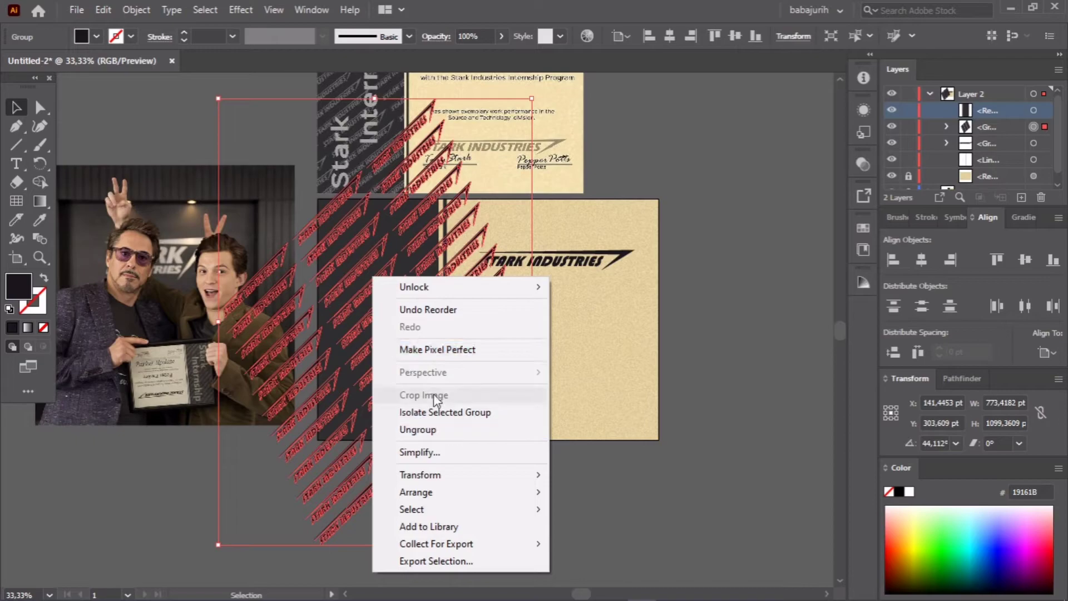
left_click(965, 181)
left_click(1033, 111)
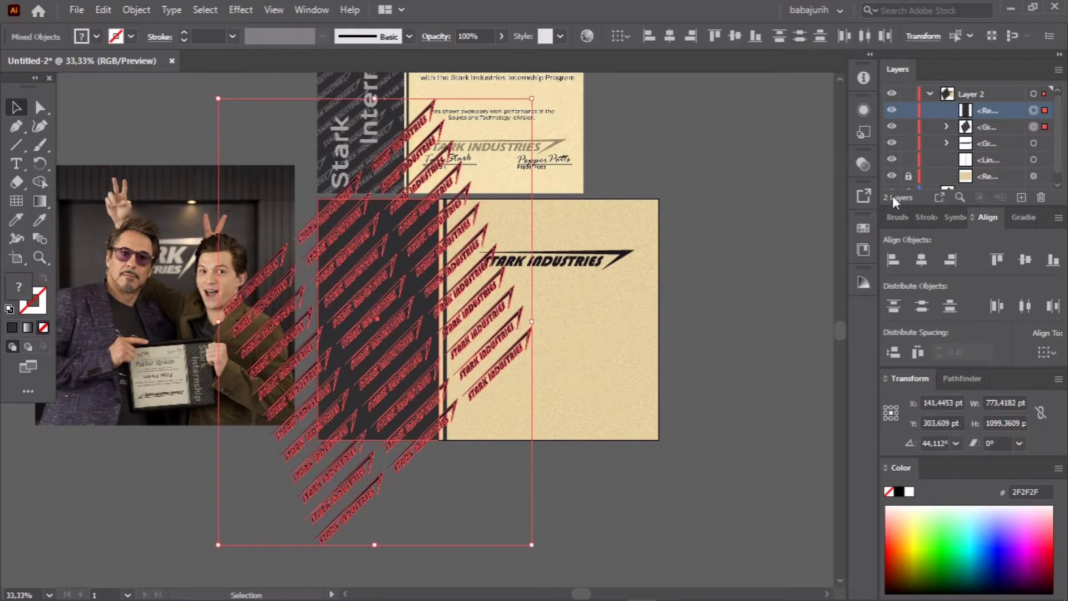
right_click(394, 307)
left_click(437, 469)
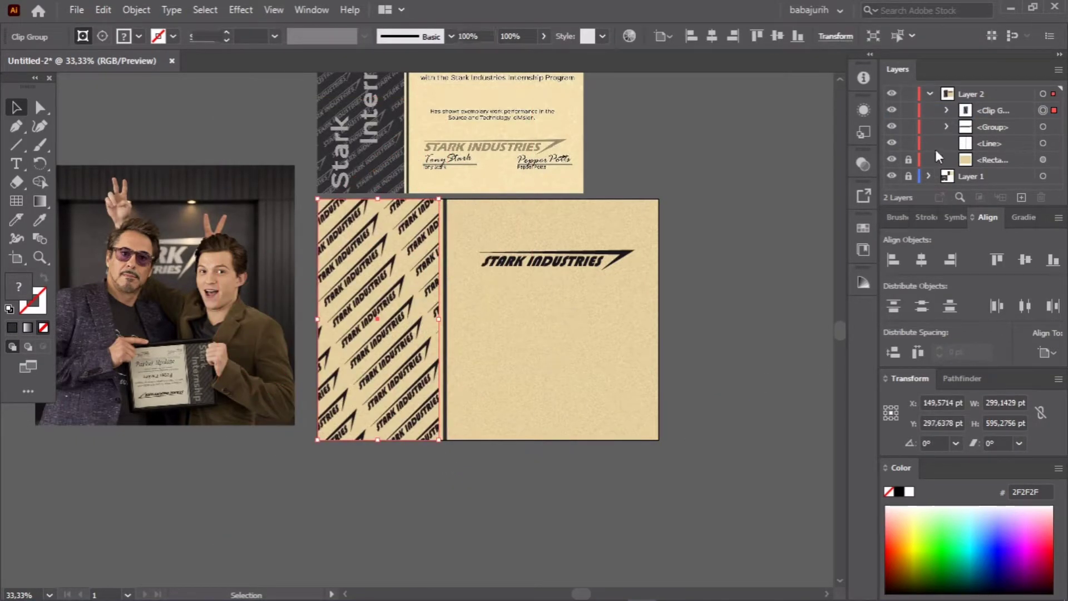
key("ctrl+z")
left_click_drag(966, 114, 967, 146)
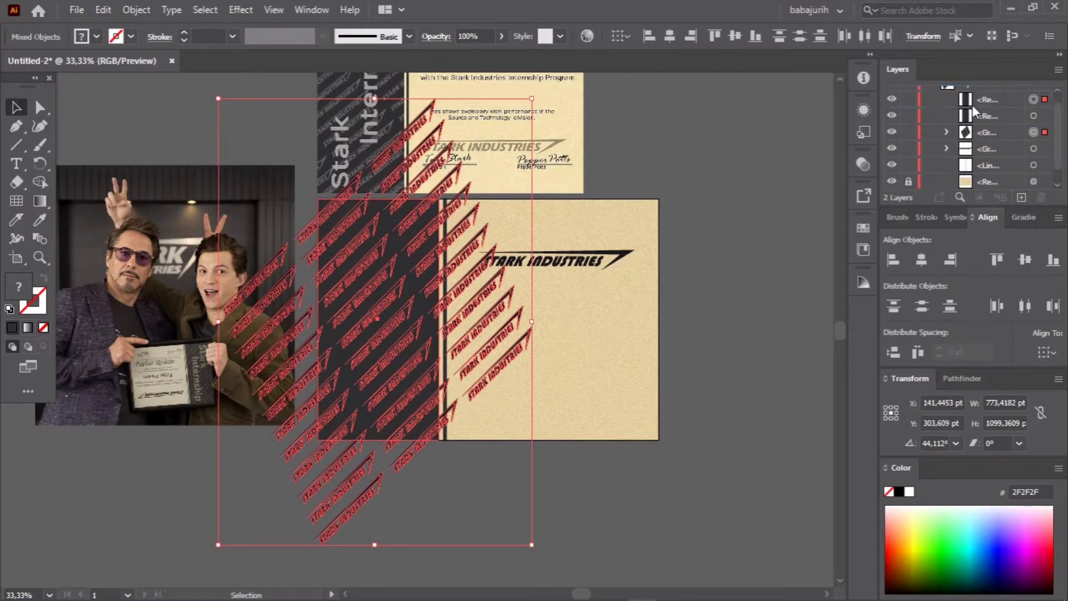
right_click(365, 239)
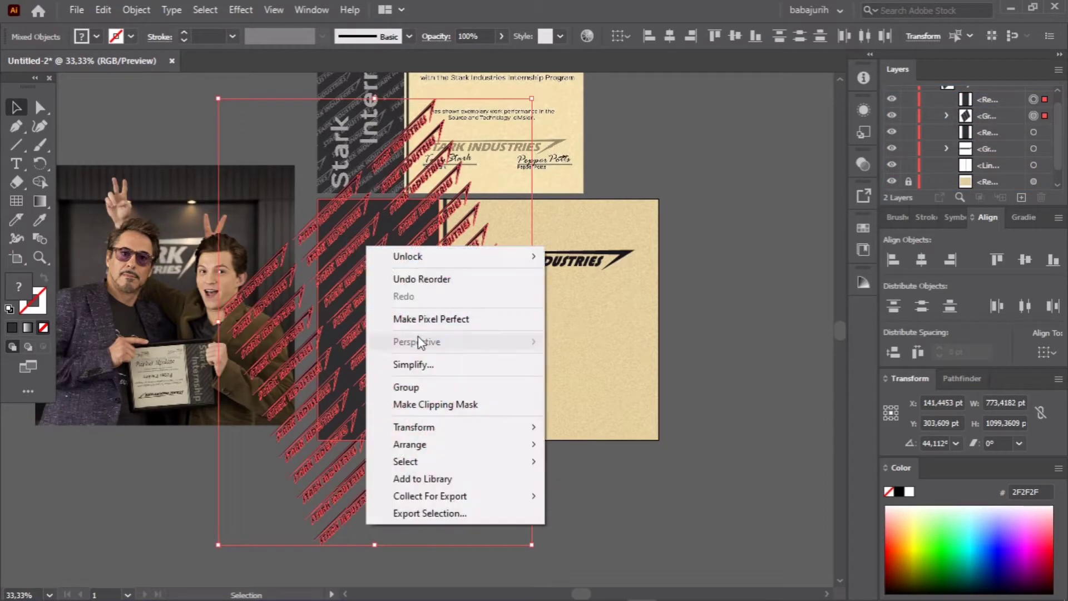
left_click(423, 406)
Give the clipped logo pattern the light grey sampled from the Stark text
left_click(946, 99)
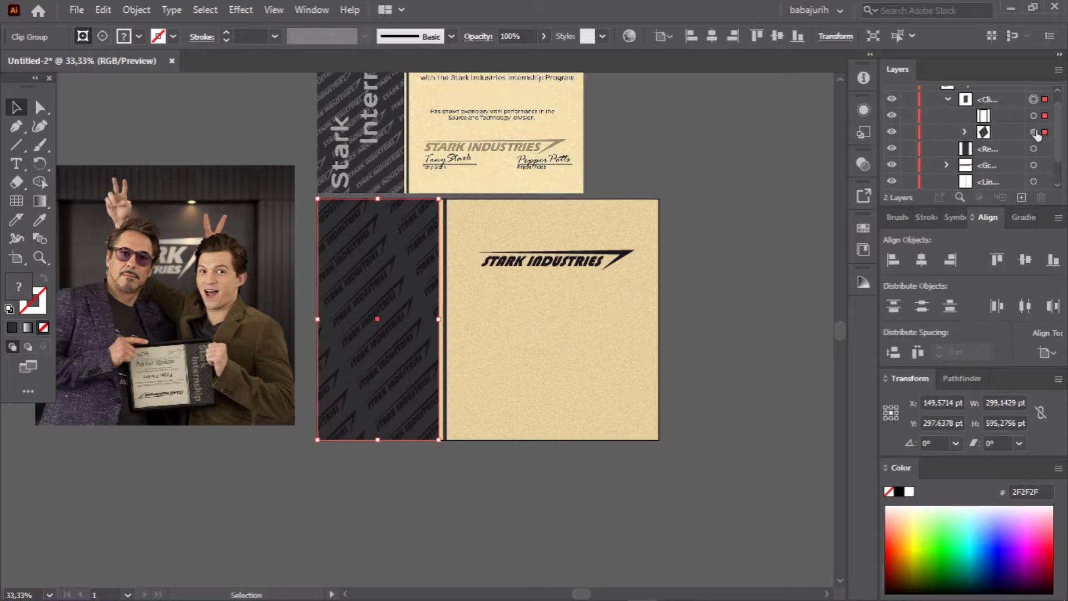
left_click(1033, 132)
left_click(40, 220)
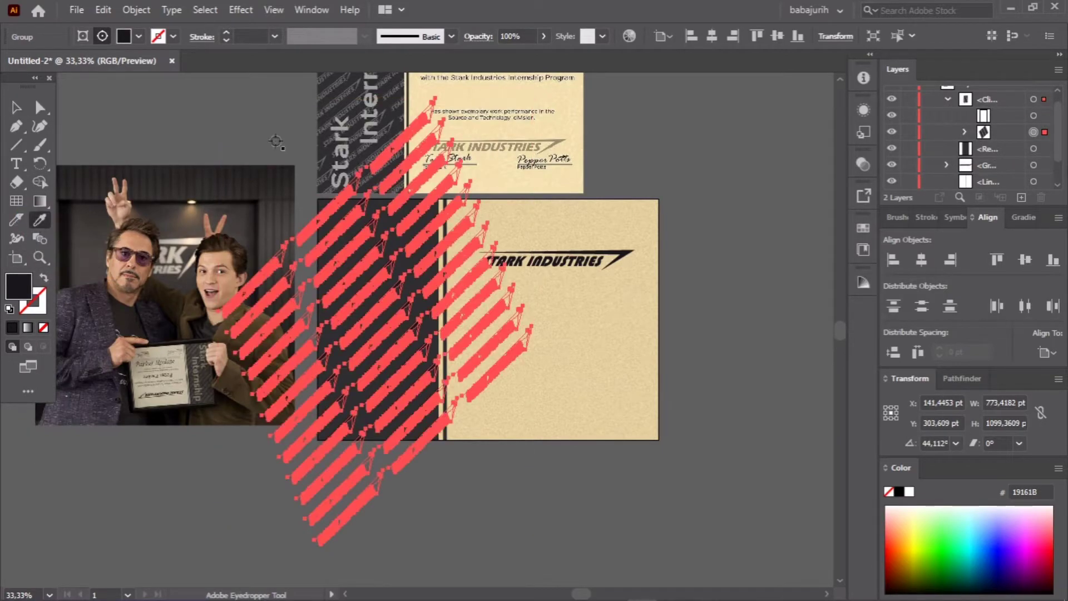
left_click(341, 168)
key("v")
left_click(656, 506)
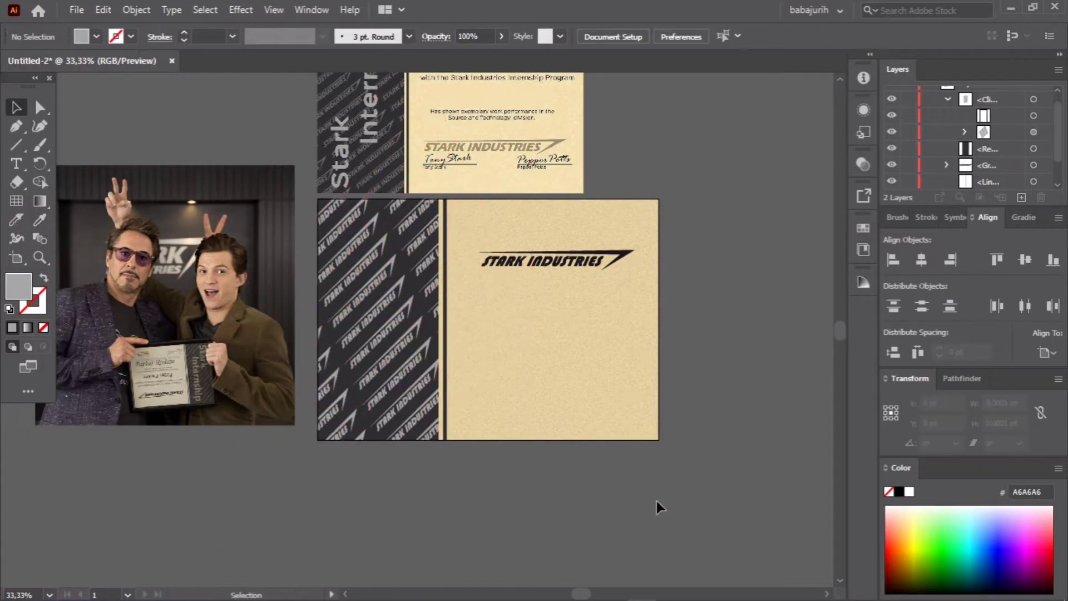
Try other blend modes, including Overlay, on the pattern, then settle on Normal
left_click(1034, 133)
left_click(863, 164)
left_click(707, 181)
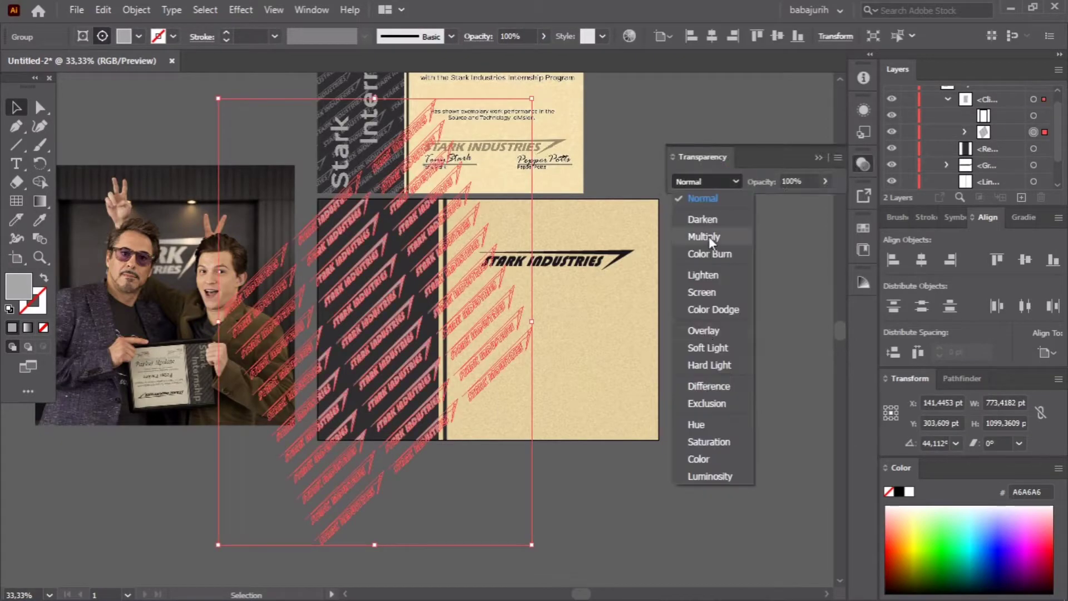
left_click(709, 350)
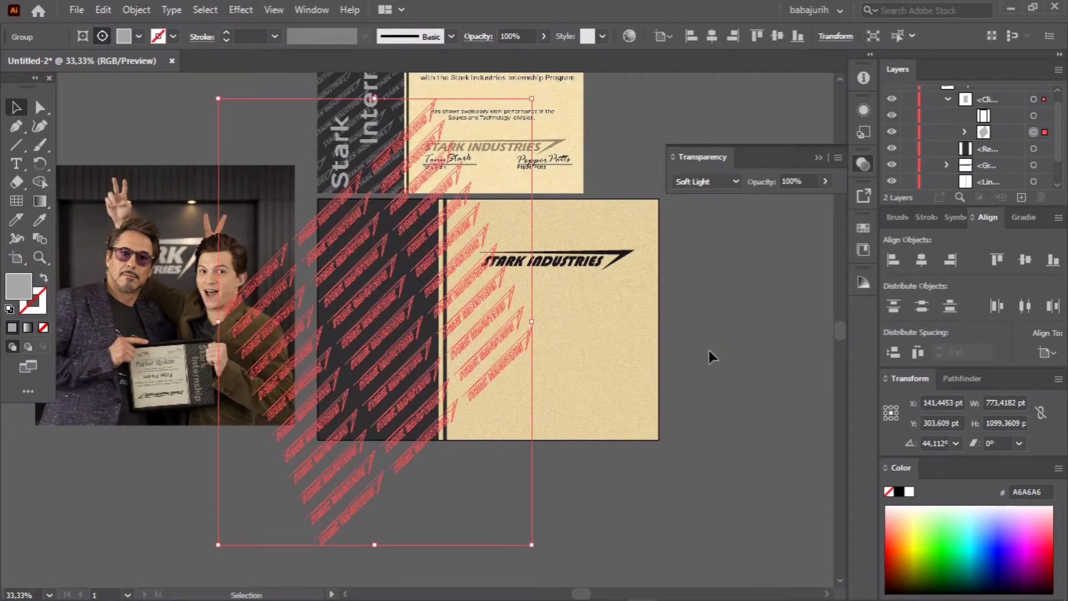
left_click(381, 340)
left_click(736, 181)
left_click(713, 318)
left_click(706, 181)
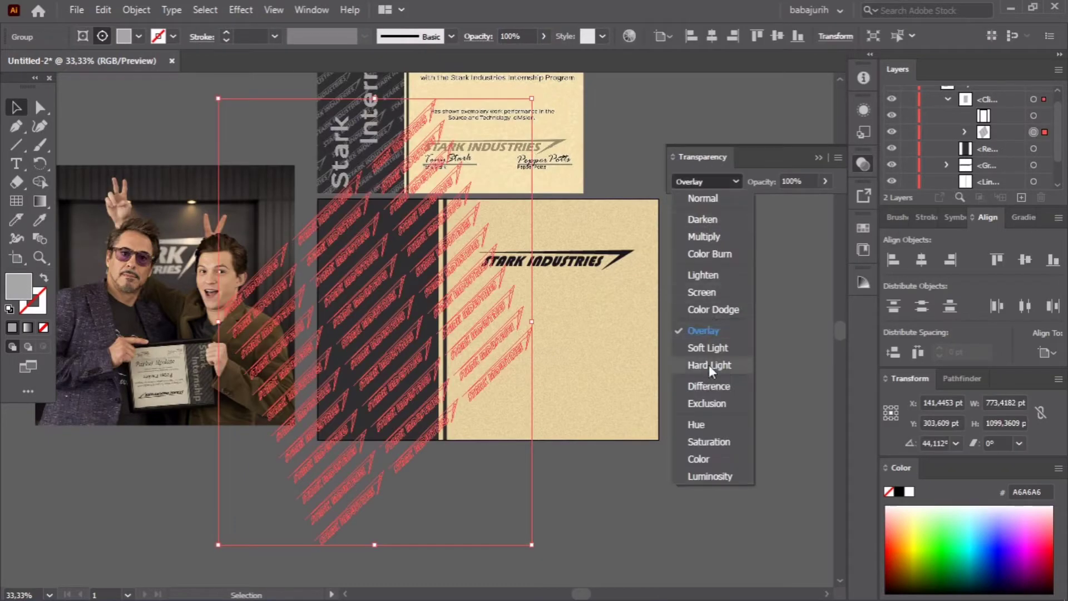
left_click(690, 235)
left_click(701, 344)
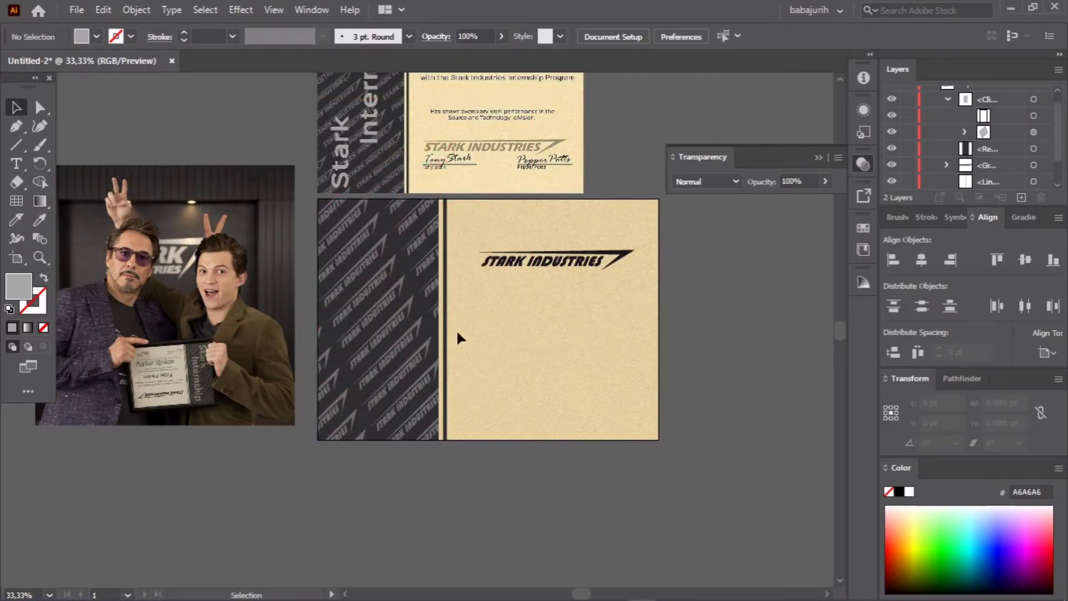
left_click(412, 289)
Apply Film Grain to the charcoal panel with Grain 0 and Highlight Area 1
left_click(252, 9)
left_click(267, 40)
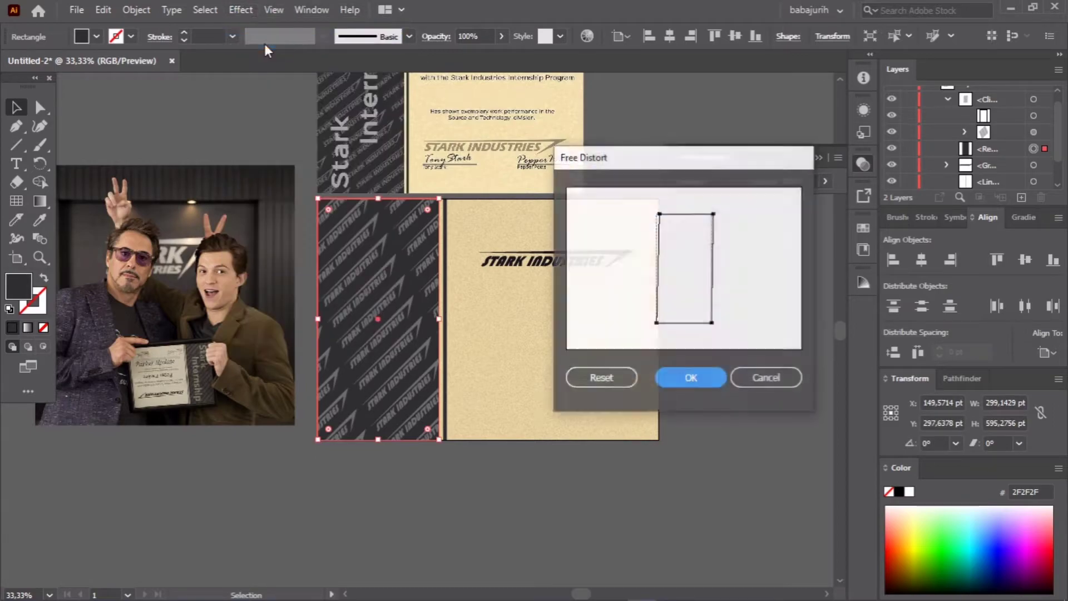
left_click(762, 377)
left_click(241, 9)
left_click(299, 246)
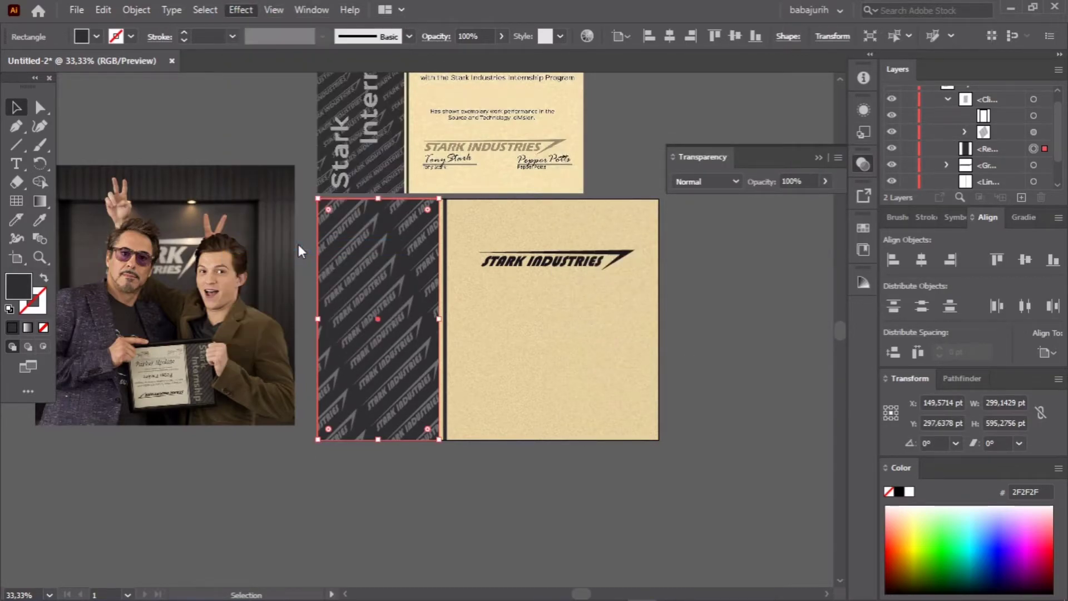
left_click_drag(888, 142, 878, 143)
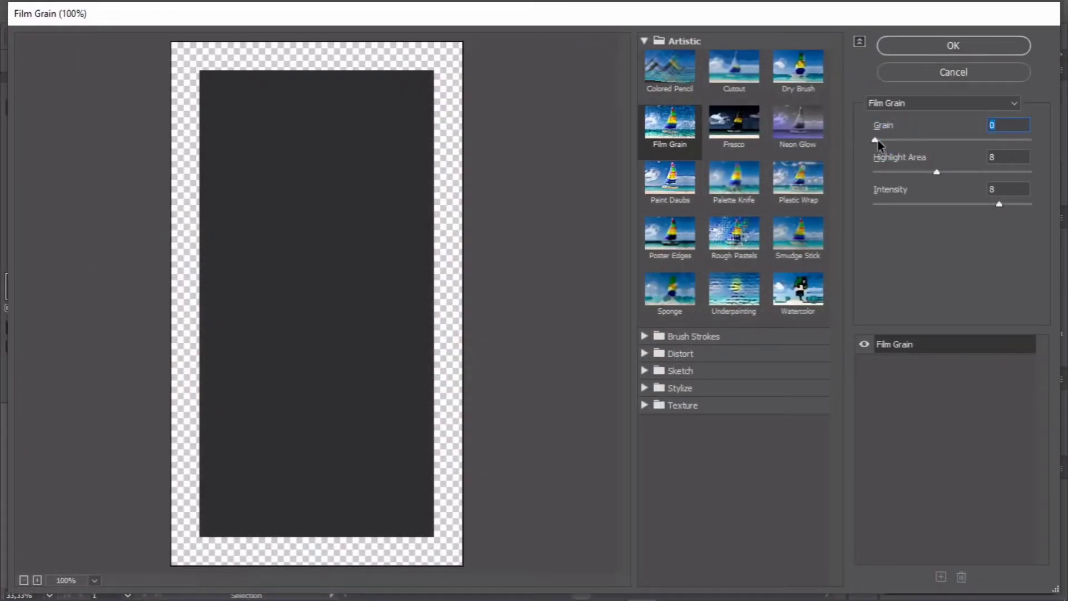
left_click_drag(1030, 172, 880, 172)
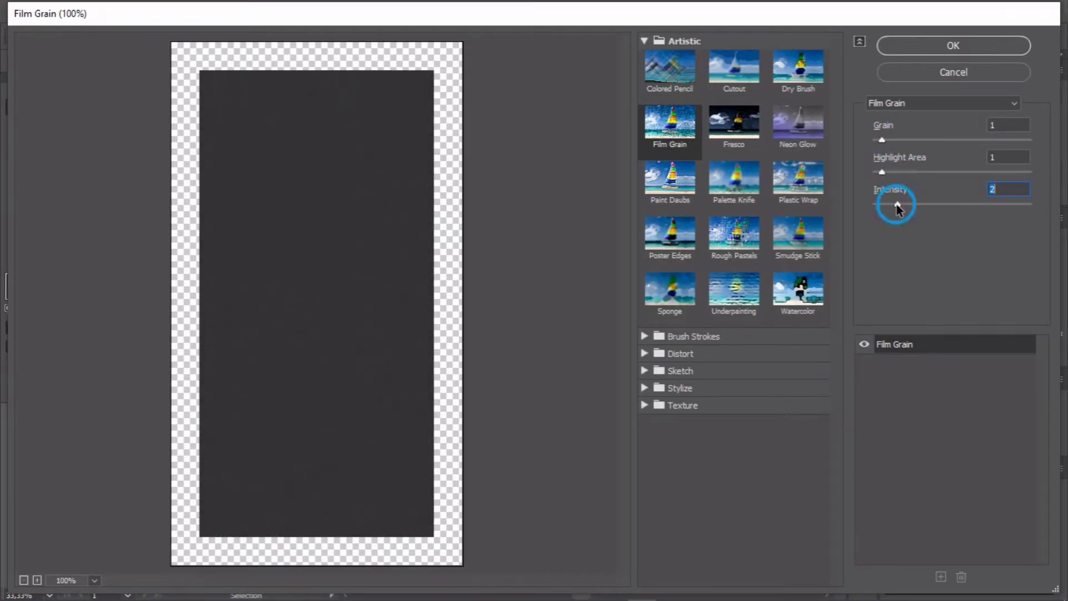
left_click(945, 49)
left_click(736, 278)
Expand the vertical divider line's stroke into a filled shape
scroll(486, 319, "up", 2, "alt")
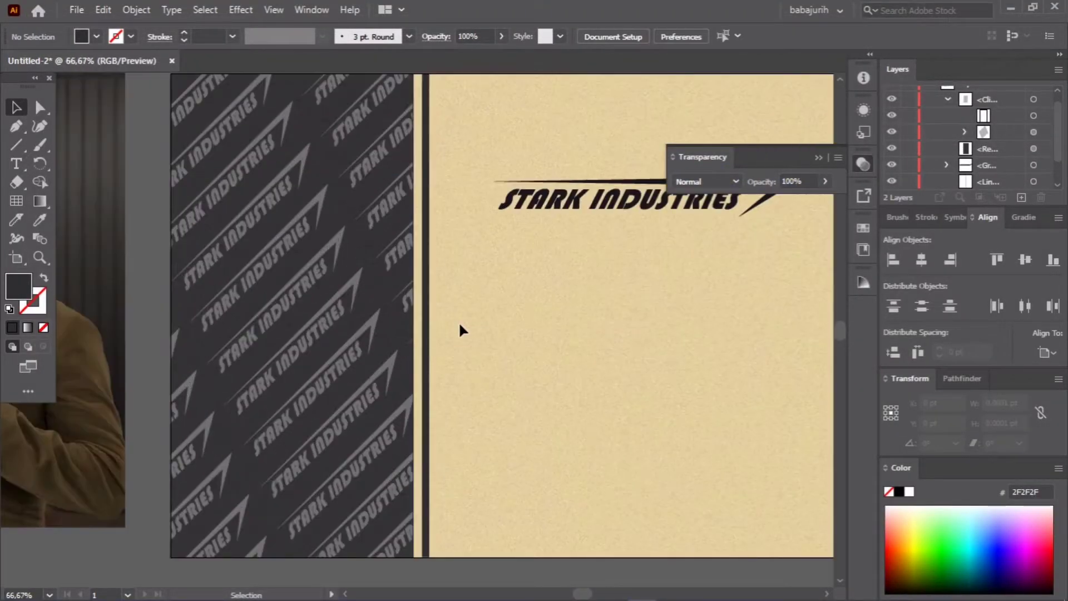
scroll(459, 321, "down", 1, "alt")
left_click_drag(465, 303, 447, 328)
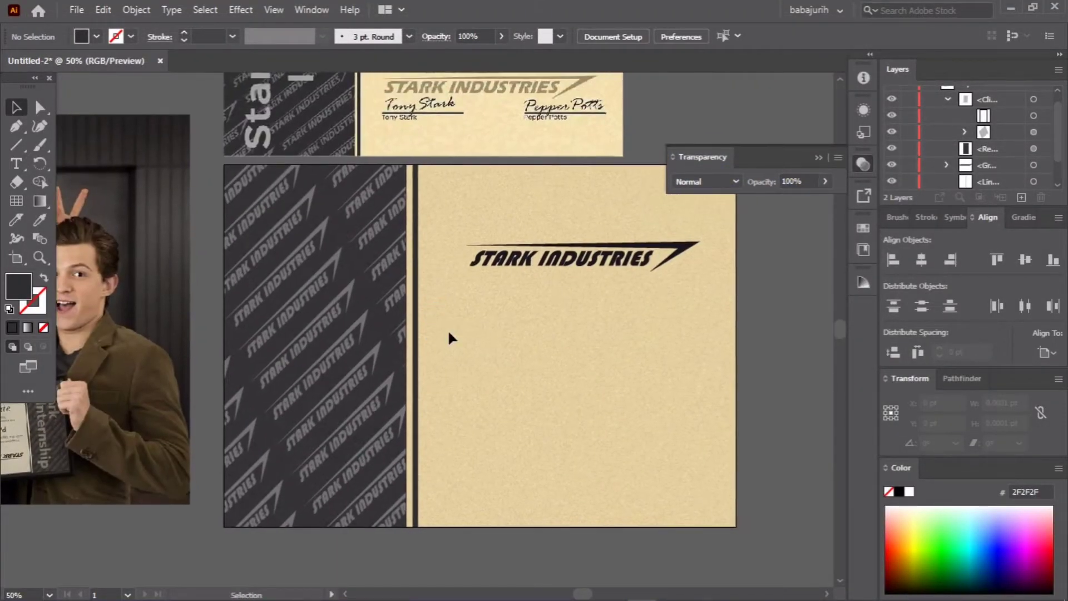
left_click(416, 334)
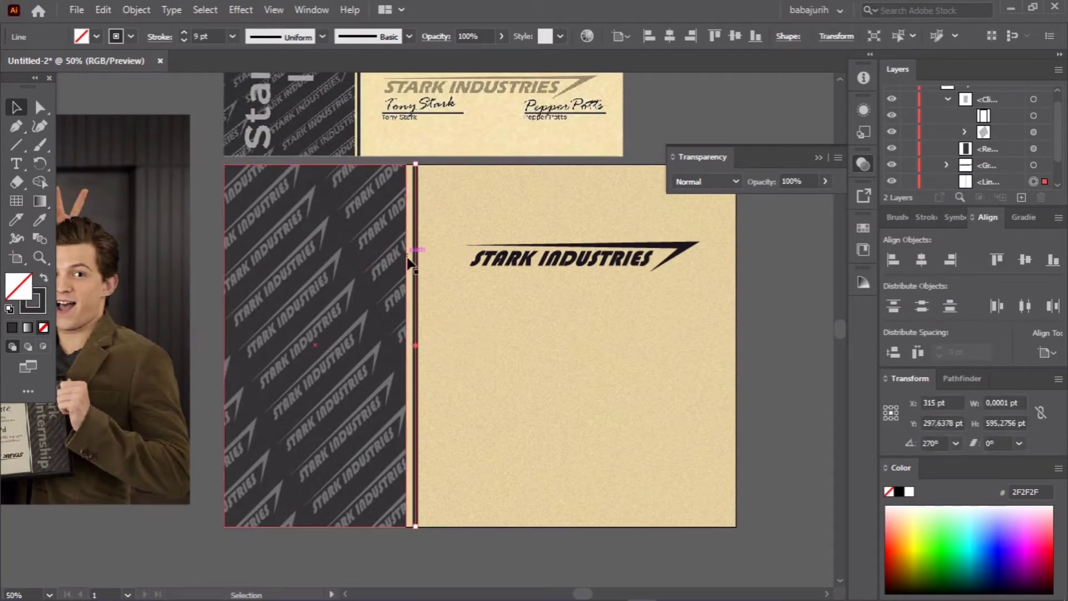
right_click(416, 283)
left_click(133, 10)
left_click(223, 193)
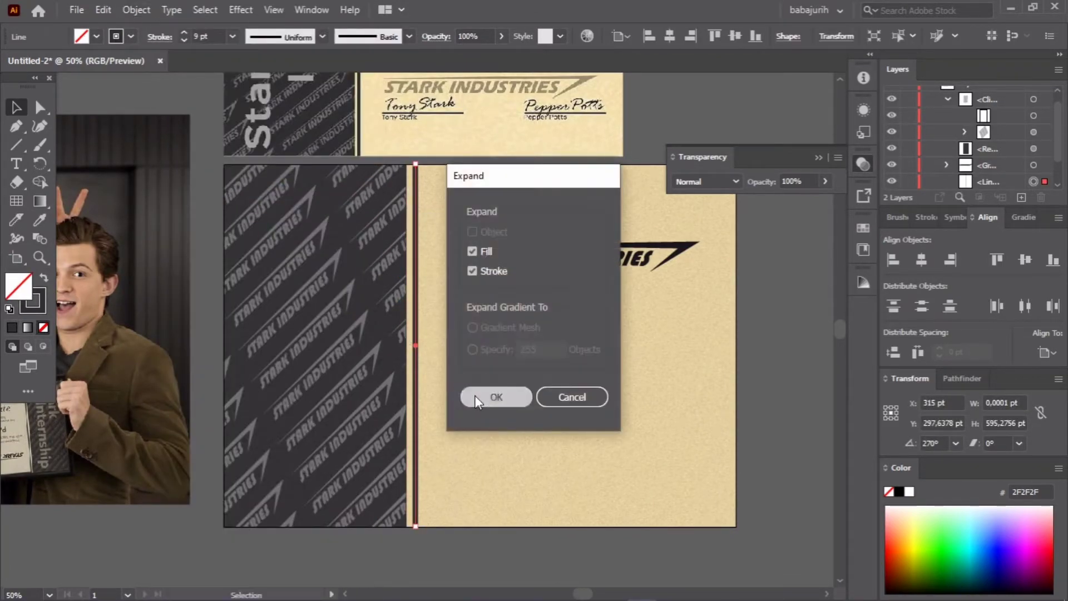
left_click(475, 395)
Deselect the line and zoom out to show both certificate cards
left_click(251, 10)
left_click(516, 178)
left_click(755, 275)
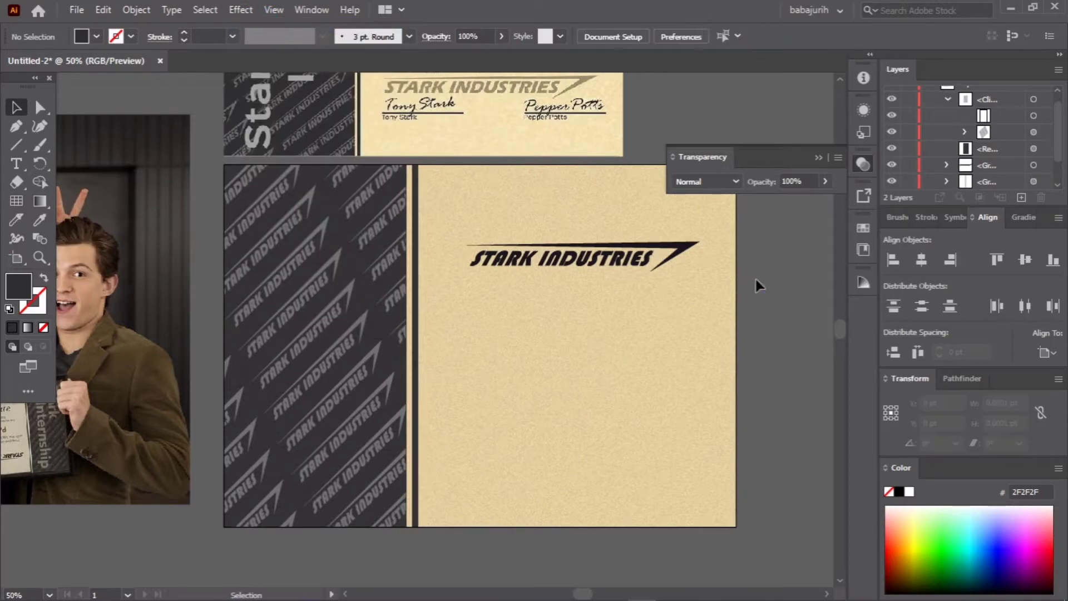
scroll(443, 272, "down", 1)
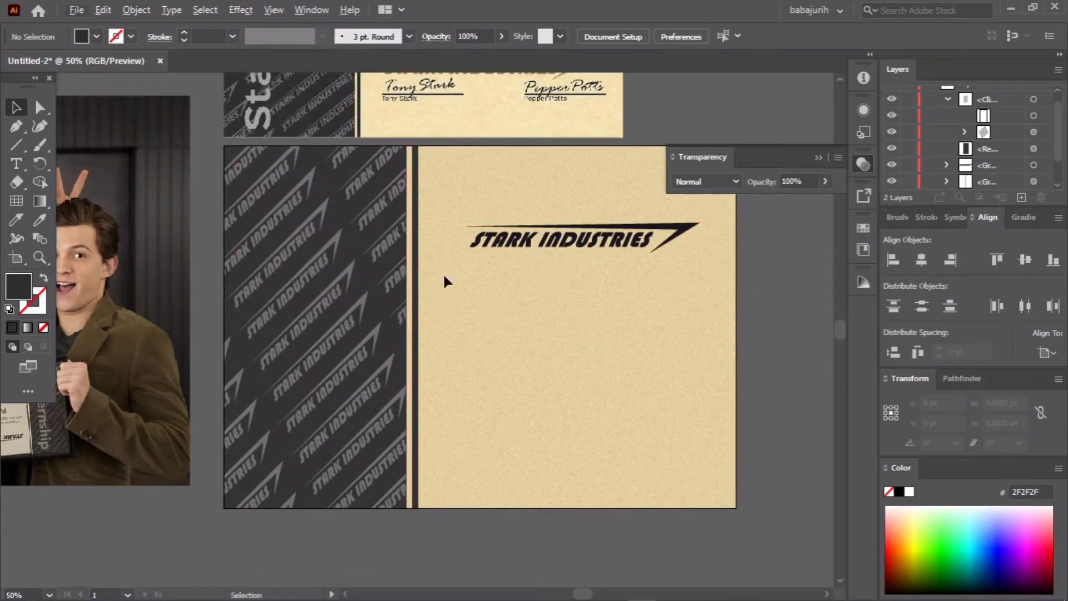
key("ctrl+minus")
left_click_drag(462, 243, 383, 345)
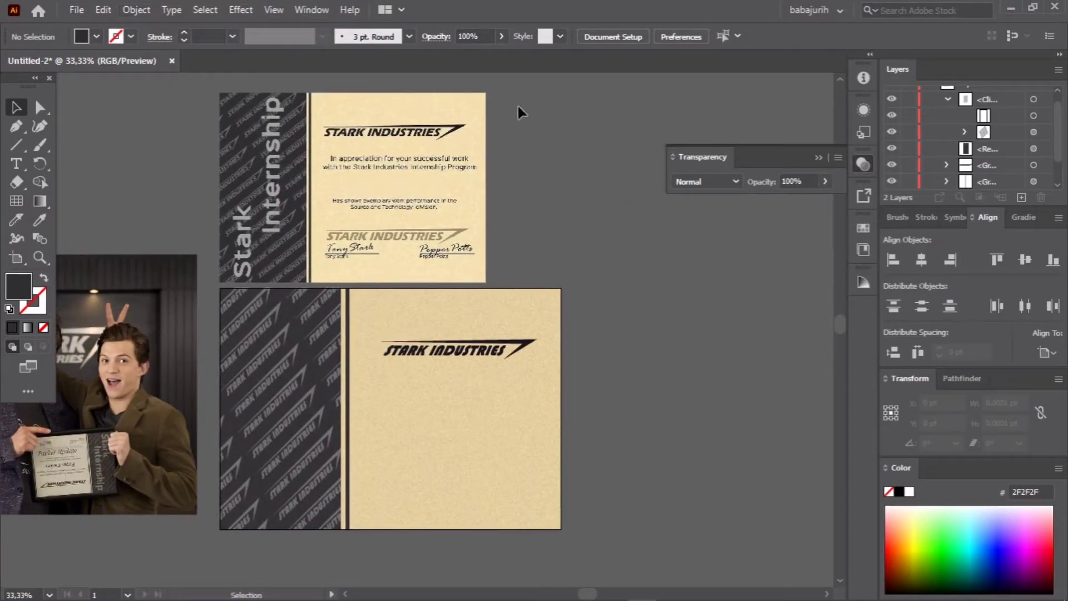
Add the Stark text beside the upper card and move it onto the certificate
key("t")
left_click(563, 176)
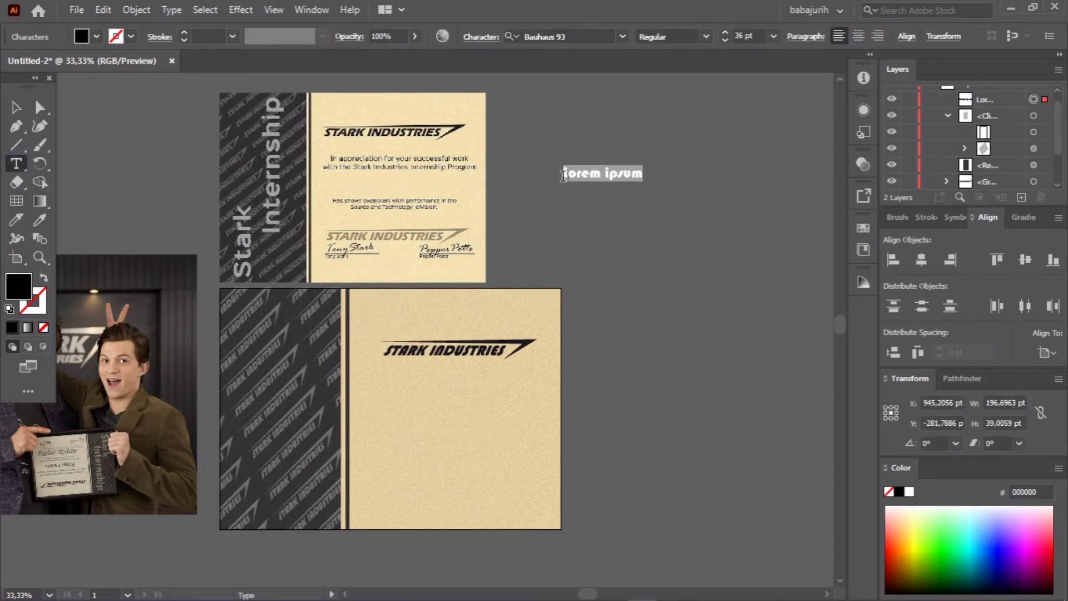
type("Str")
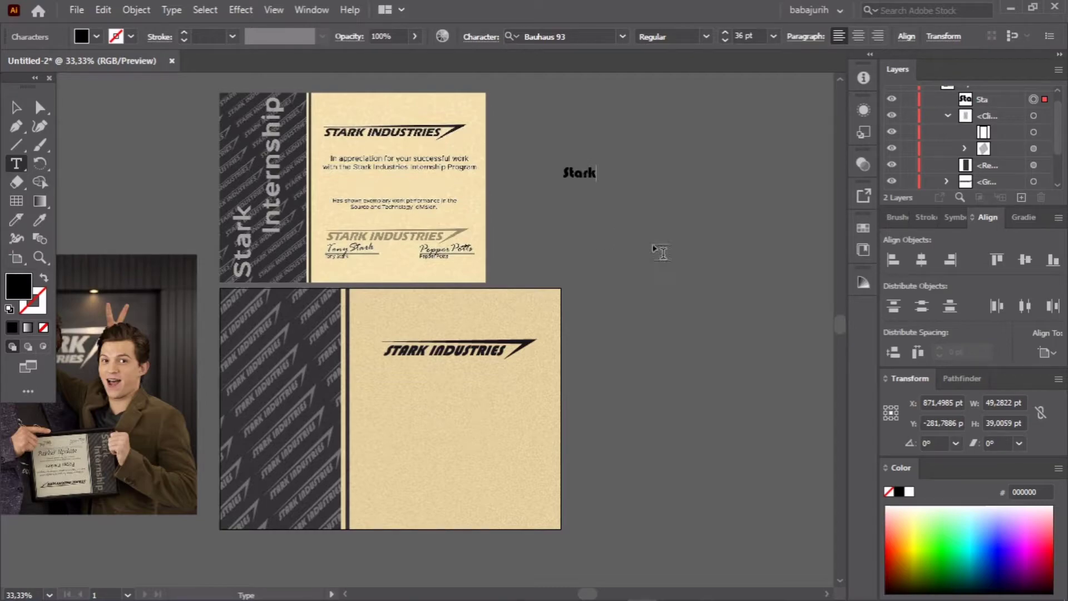
key("Escape")
left_click_drag(579, 173, 408, 184)
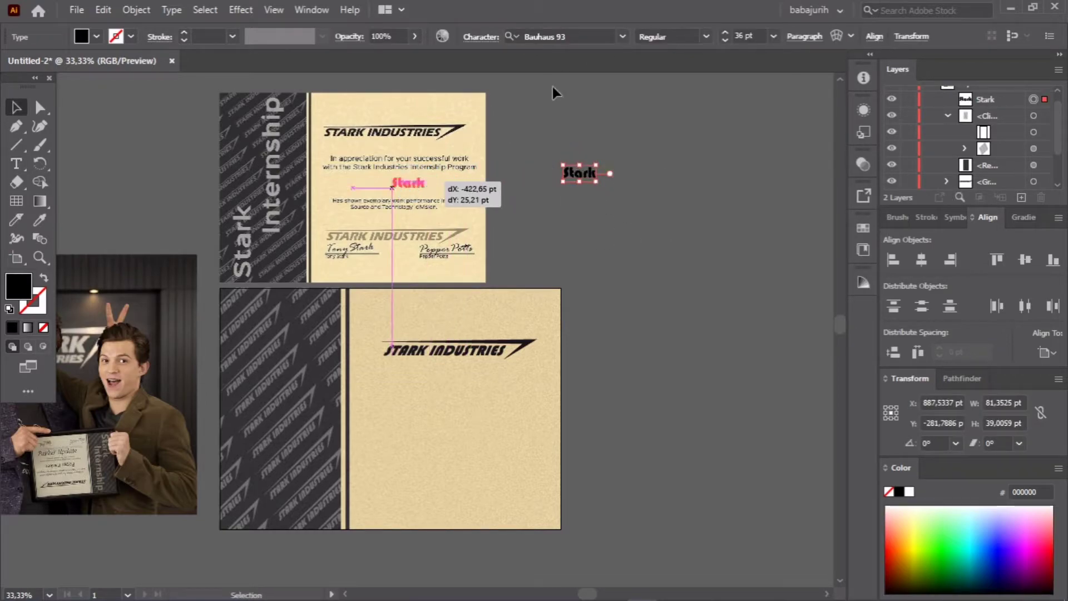
Set the Stark text in Arial and move it back beside the certificate
left_click(622, 36)
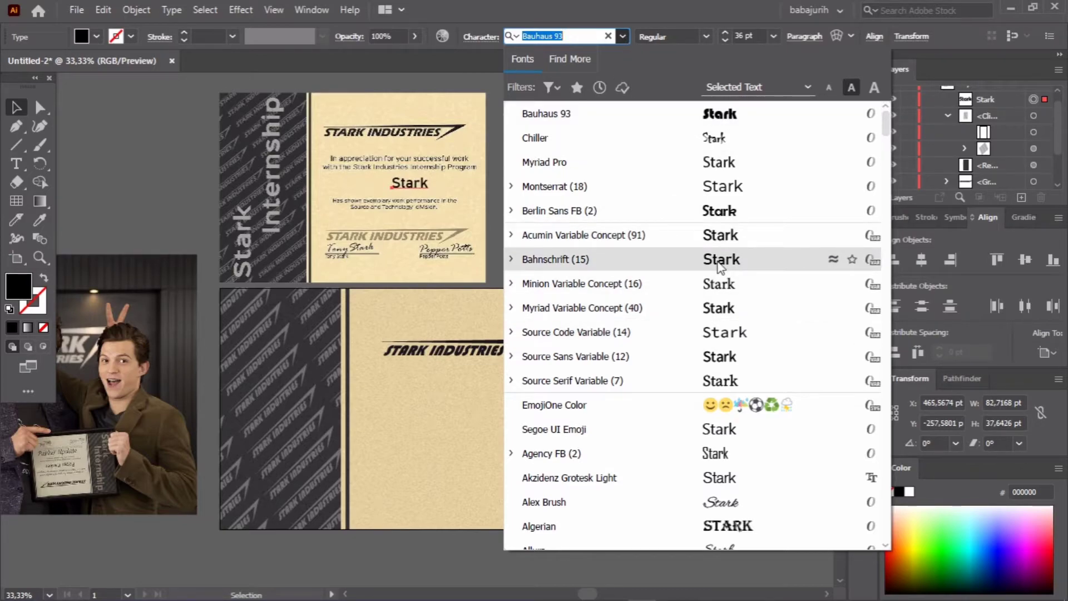
scroll(720, 266, "down", 3)
scroll(725, 281, "down", 1)
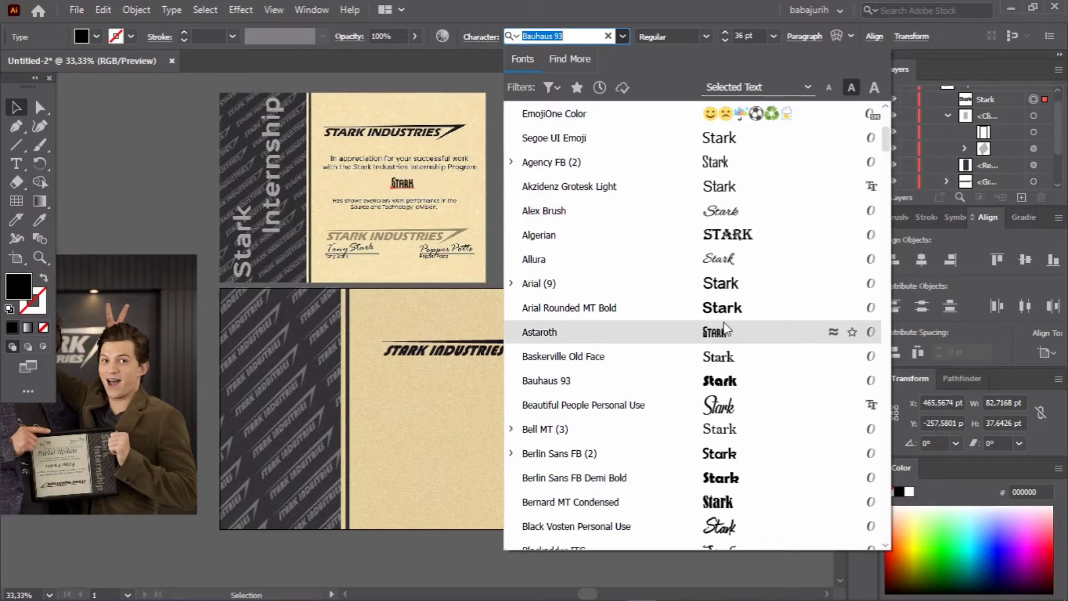
left_click(728, 285)
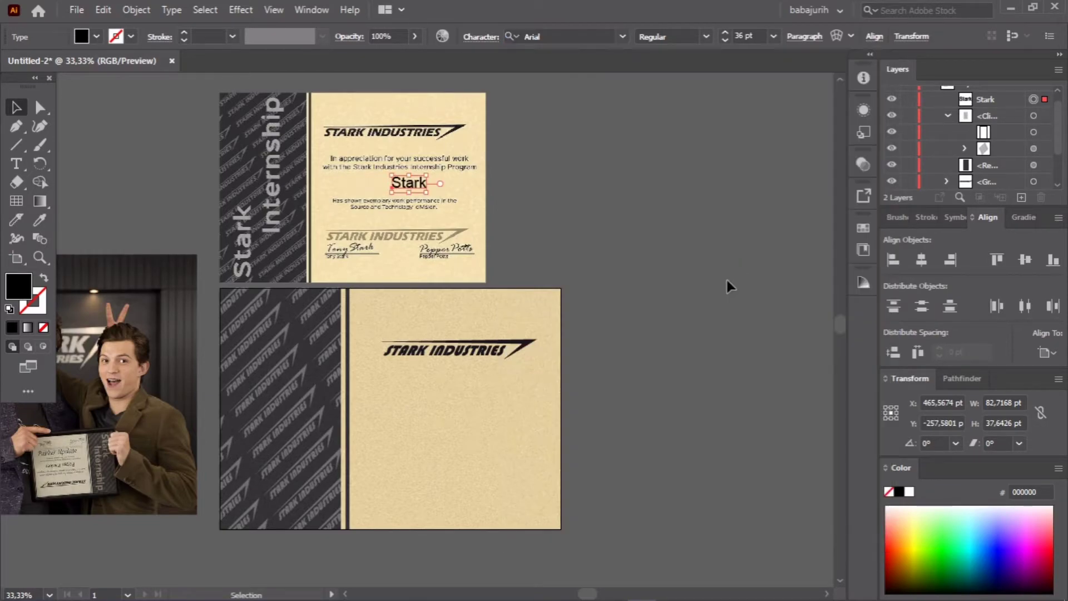
left_click(480, 36)
left_click(409, 183)
left_click_drag(409, 183, 554, 176)
Lower Stark's vertical scale, make it Bold, and duplicate it just below-right
left_click(480, 36)
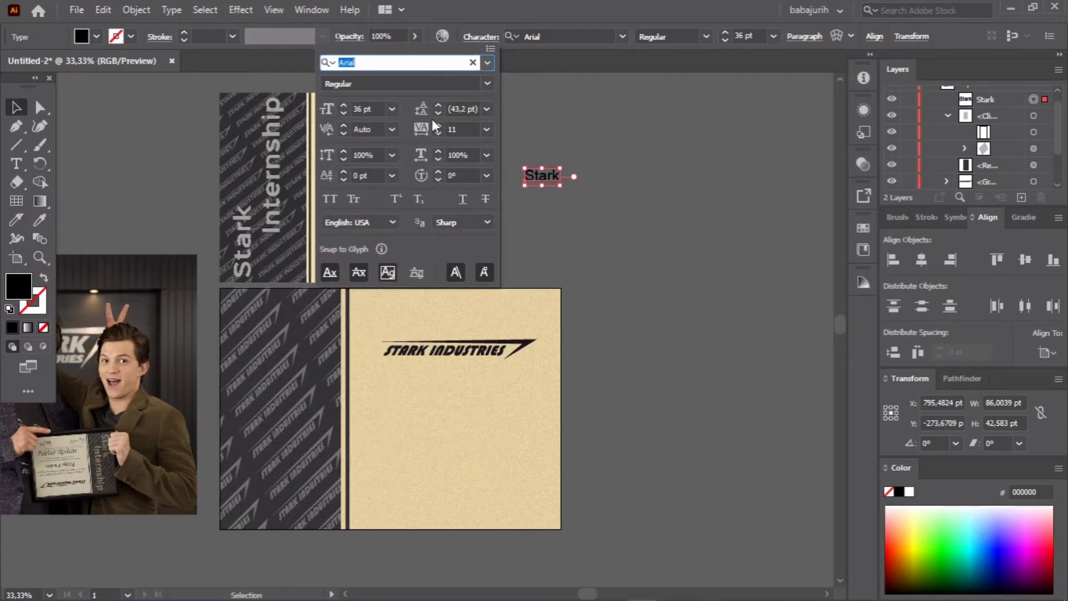
left_click(345, 162)
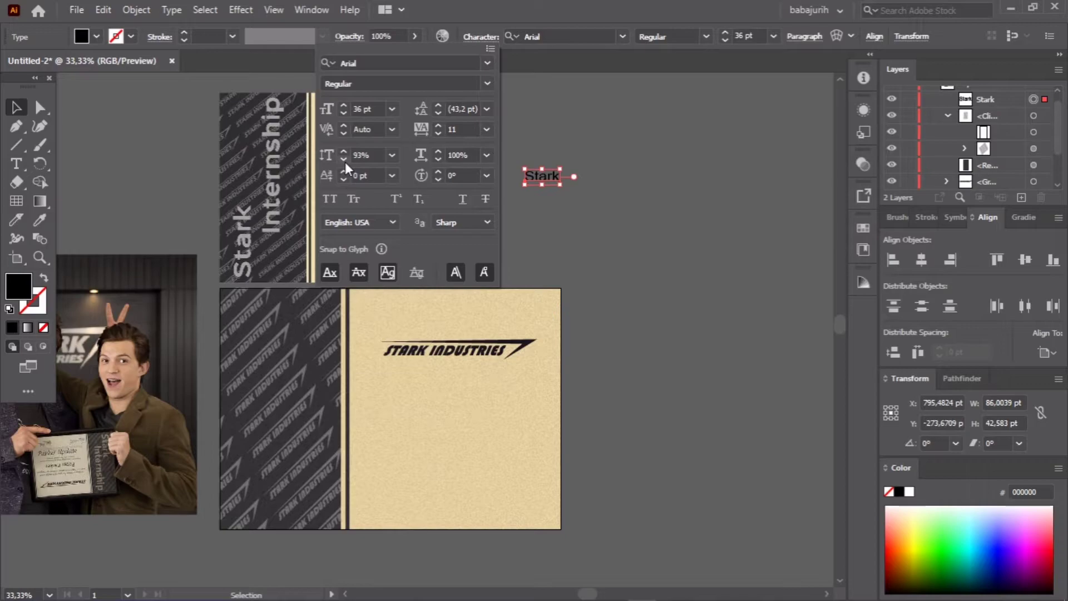
left_click(706, 36)
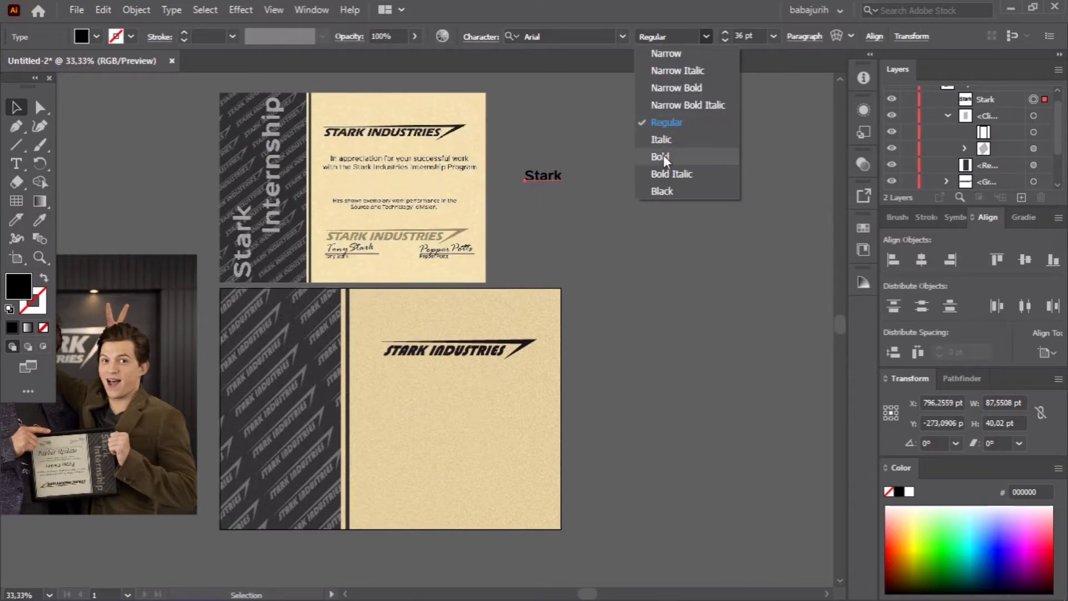
left_click(604, 182)
left_click_drag(542, 177, 574, 200)
Replace the duplicate's text with 'Internship'
key("ctrl+a")
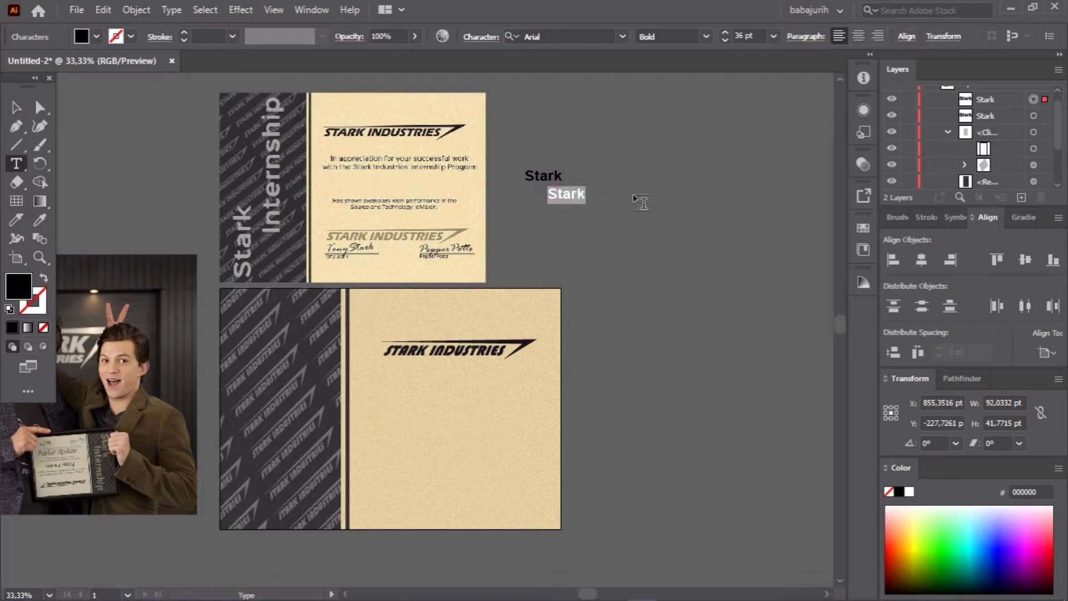
key("BackSpace")
type("Internship")
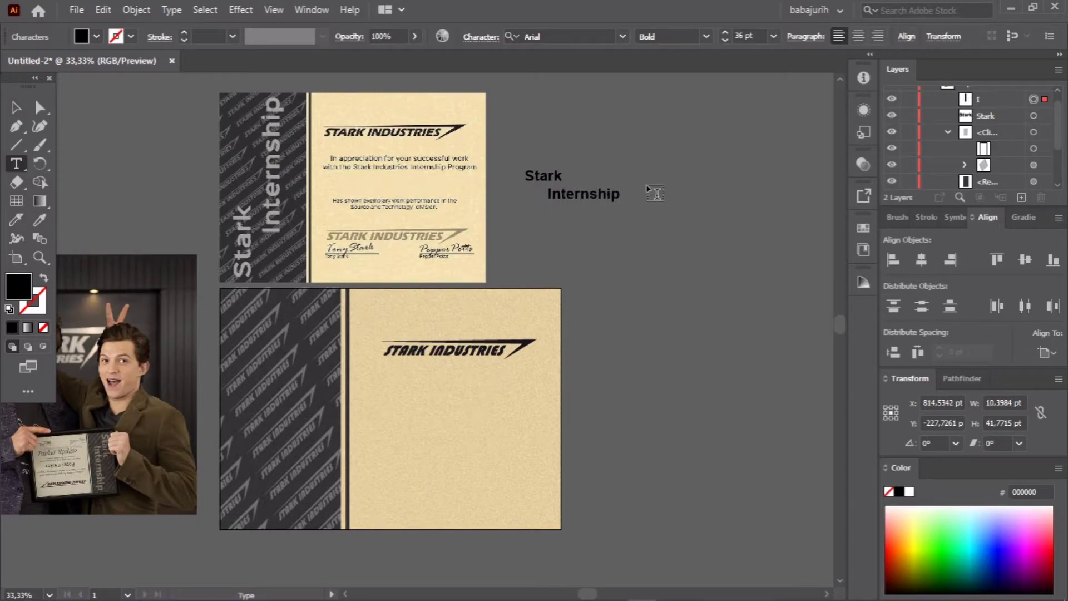
key("Escape")
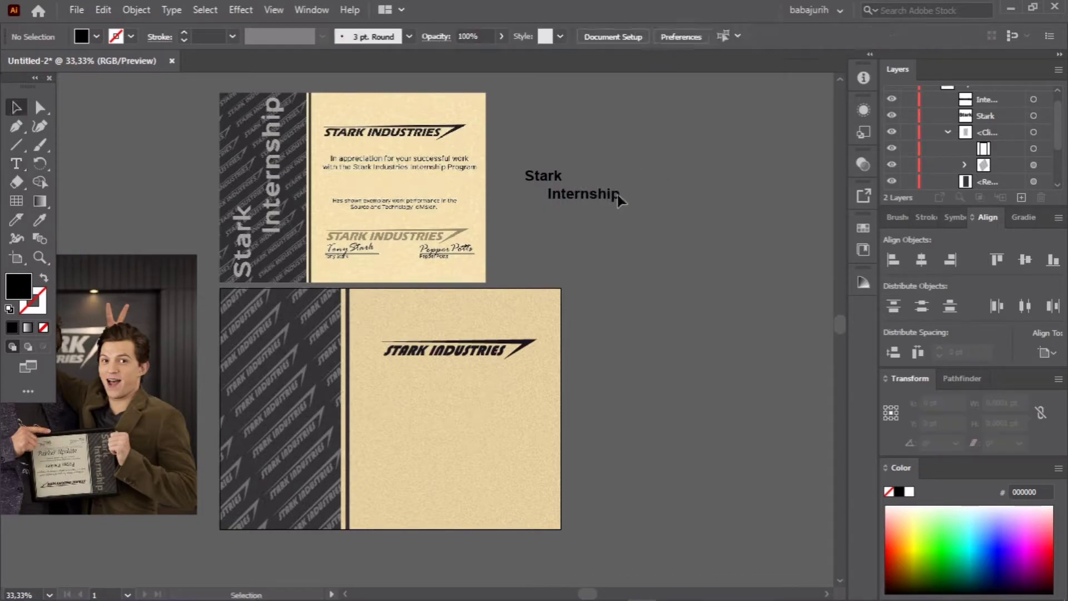
Widen the letter spacing of the Stark text with a tracking preset
left_click(543, 176)
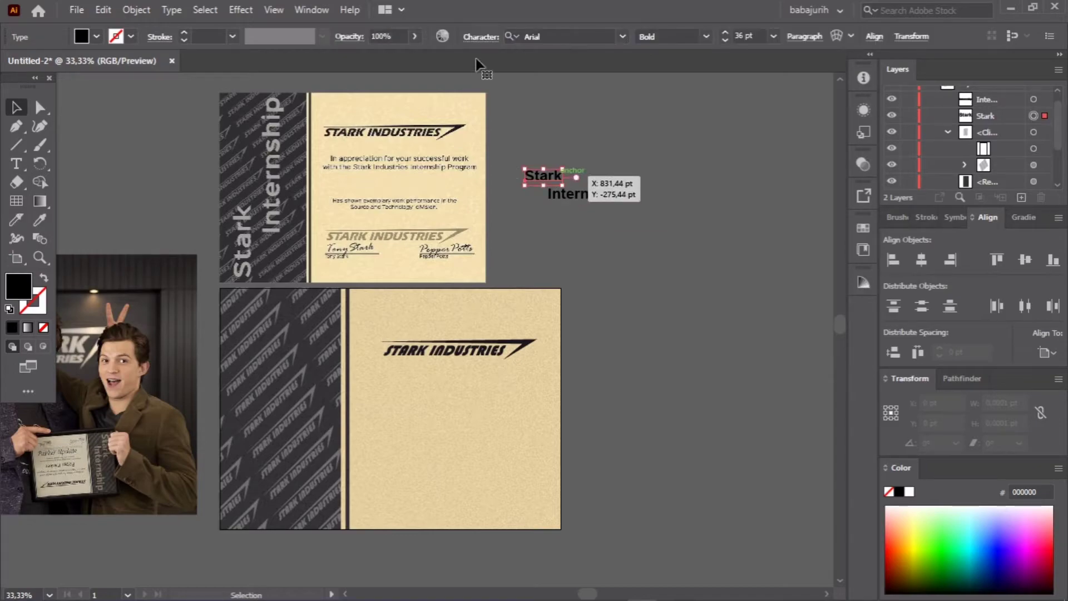
left_click(481, 37)
left_click(486, 129)
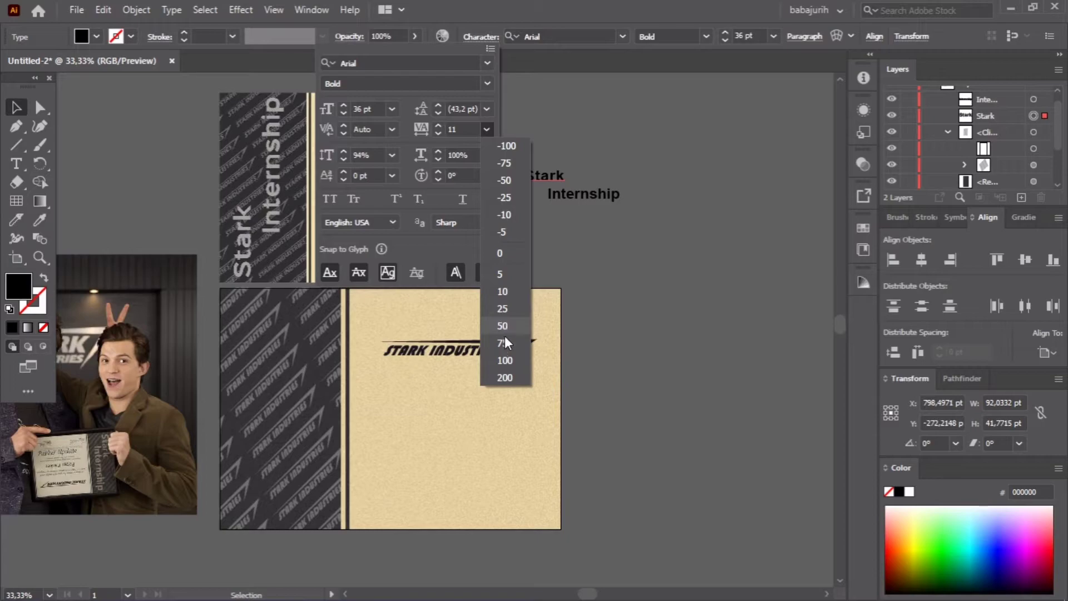
left_click(508, 354)
left_click_drag(572, 198, 571, 198)
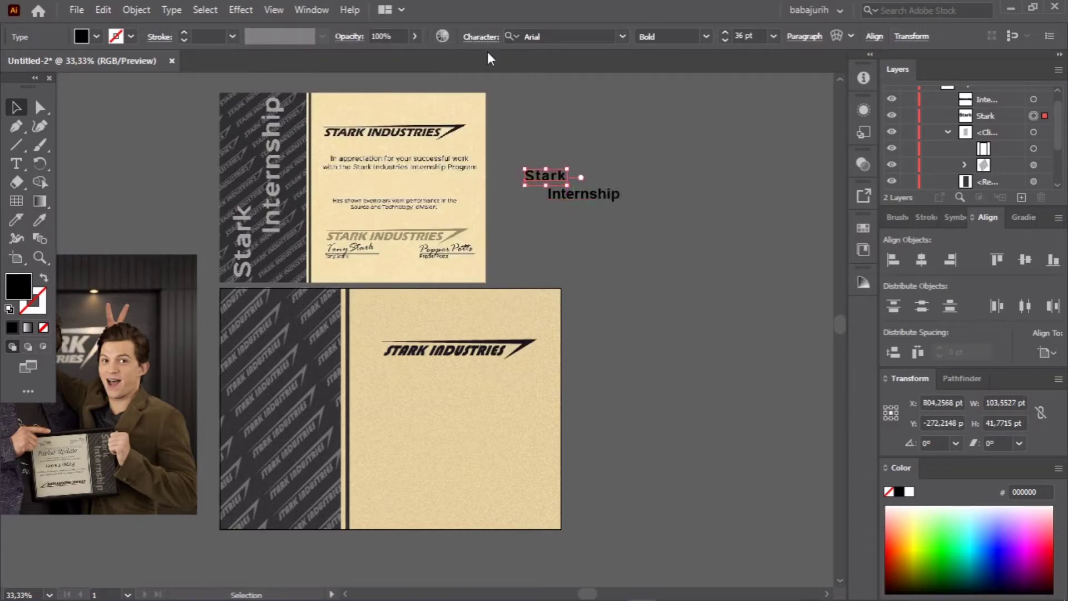
Widen Internship's letter spacing the same way, then select both title lines
left_click(584, 193)
left_click(482, 36)
left_click(487, 129)
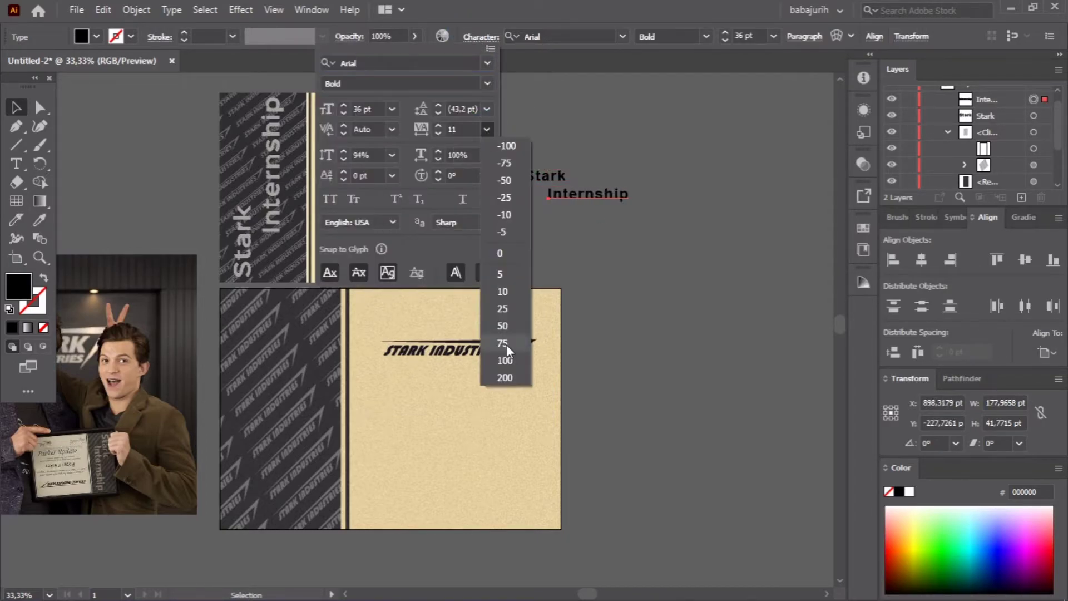
left_click(503, 347)
left_click(622, 256)
left_click_drag(612, 213, 552, 126)
Rotate the title 90°, enlarge it on the lower dark strip, and match the upper certificate's grey
mouse_move(572, 178)
left_mouse_down()
mouse_move(270, 421)
mouse_move(264, 453)
left_mouse_up()
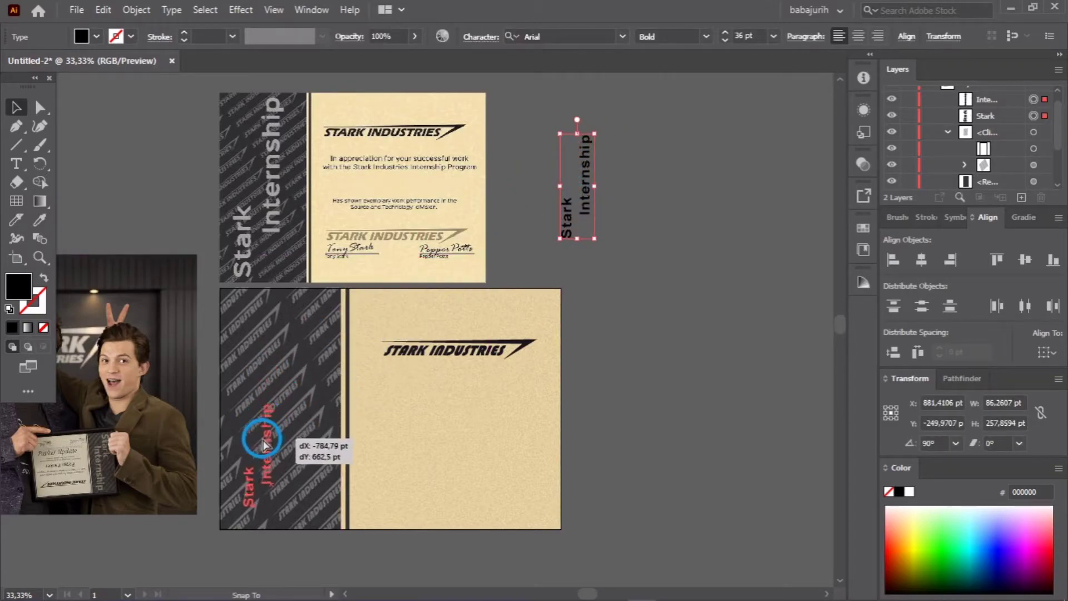
left_click_drag(272, 411, 352, 294)
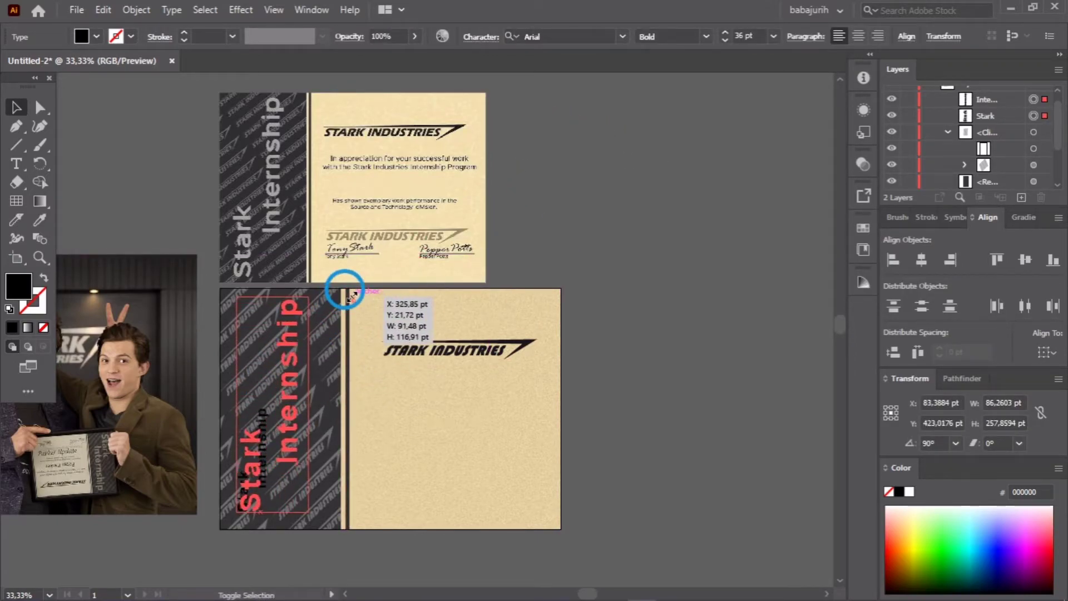
left_click(40, 220)
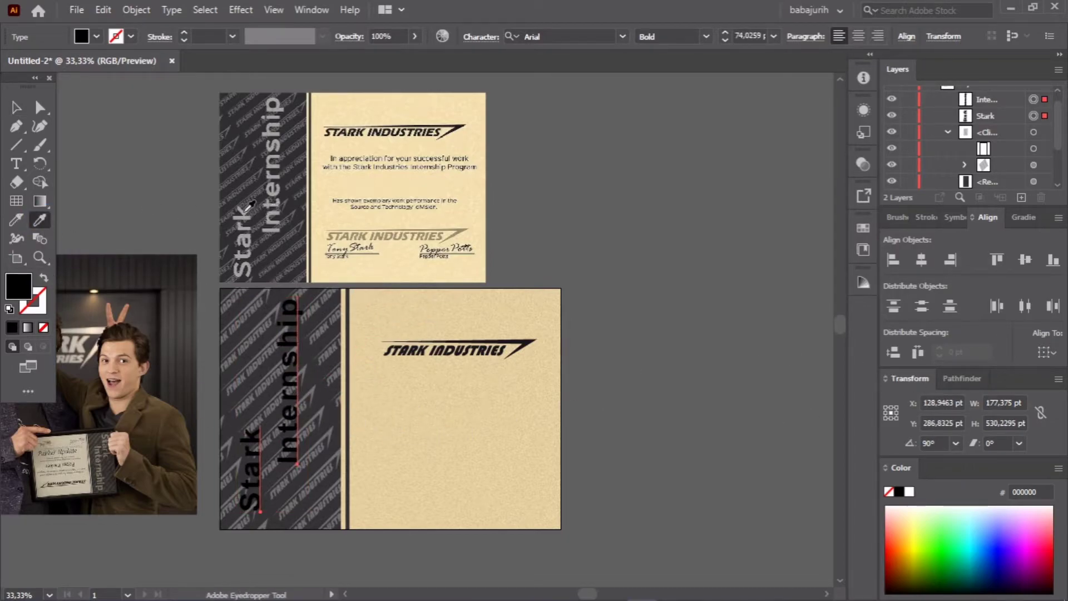
left_click(247, 210)
key("v")
left_click(597, 221)
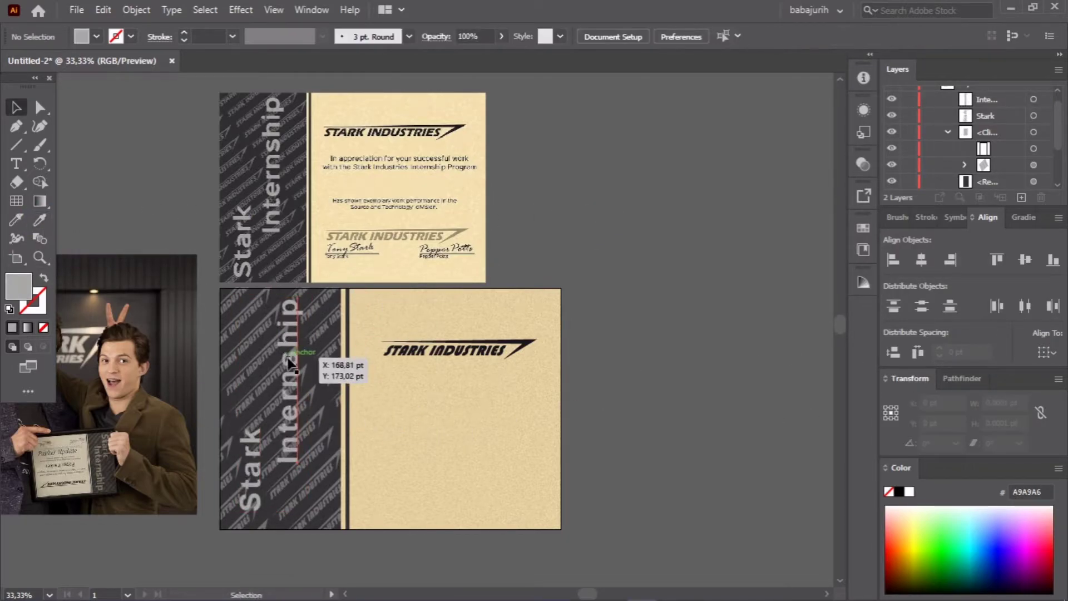
Group Stark and Internship and centre the group vertically
left_click(262, 478)
left_click(287, 439, "shift")
right_click(287, 431)
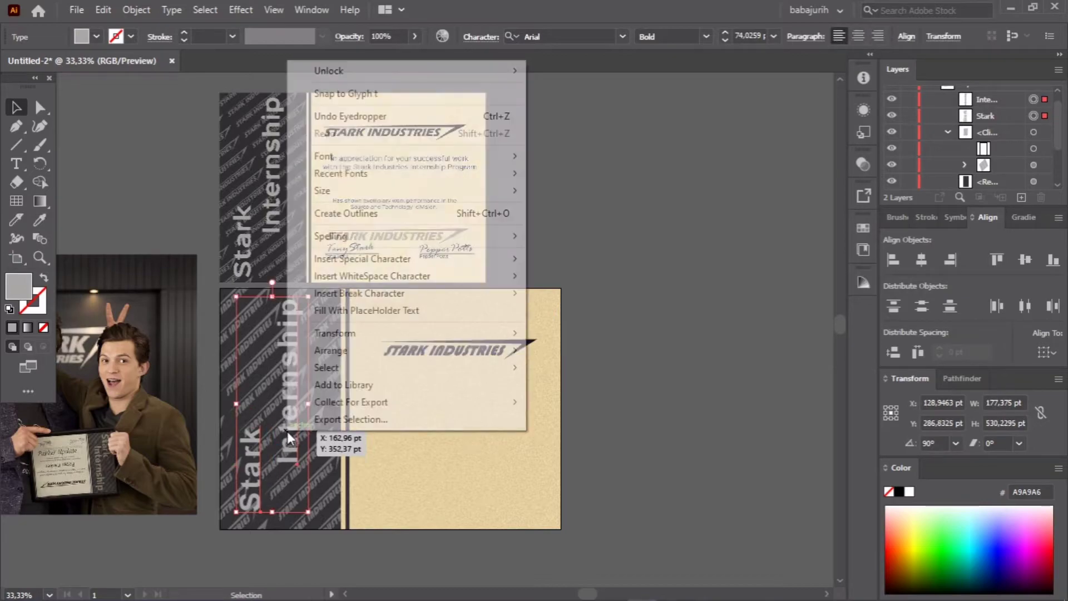
left_click(598, 205)
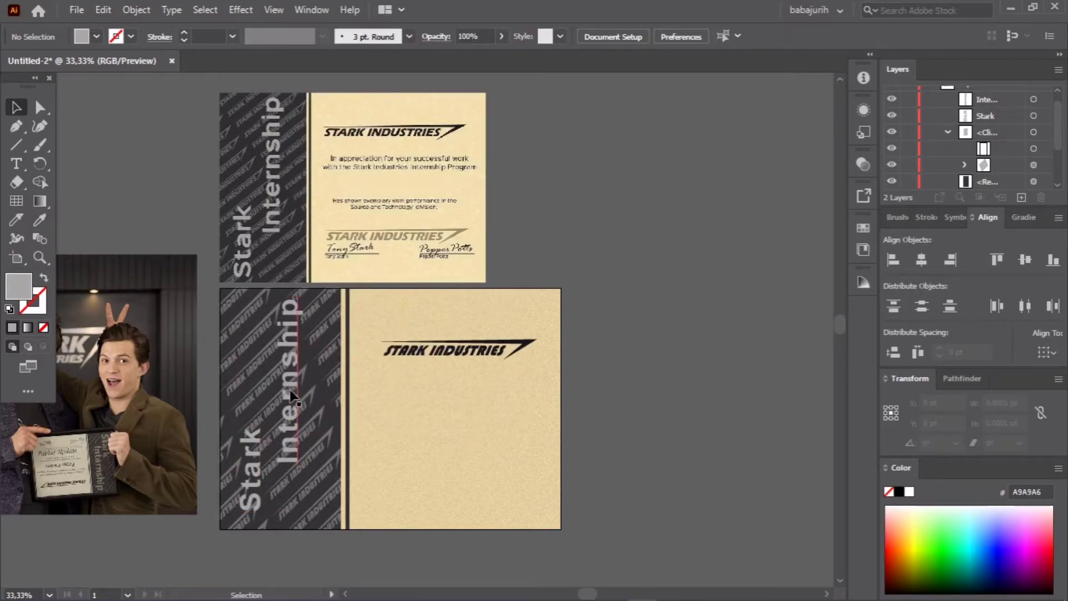
left_click(253, 466)
left_click(291, 428, "shift")
key("ctrl+g")
left_click(480, 406)
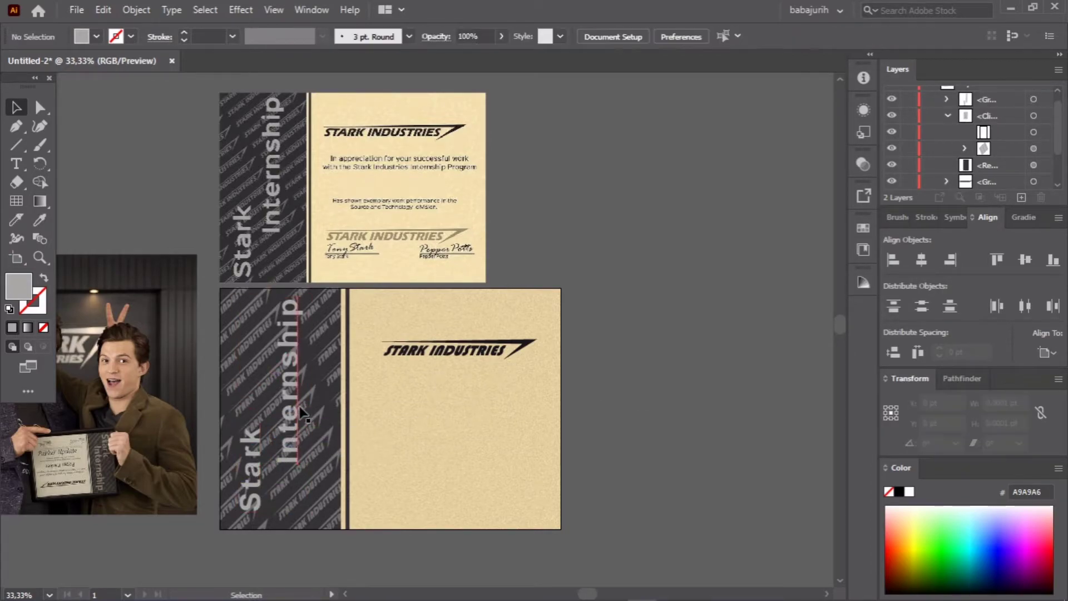
left_click(289, 422)
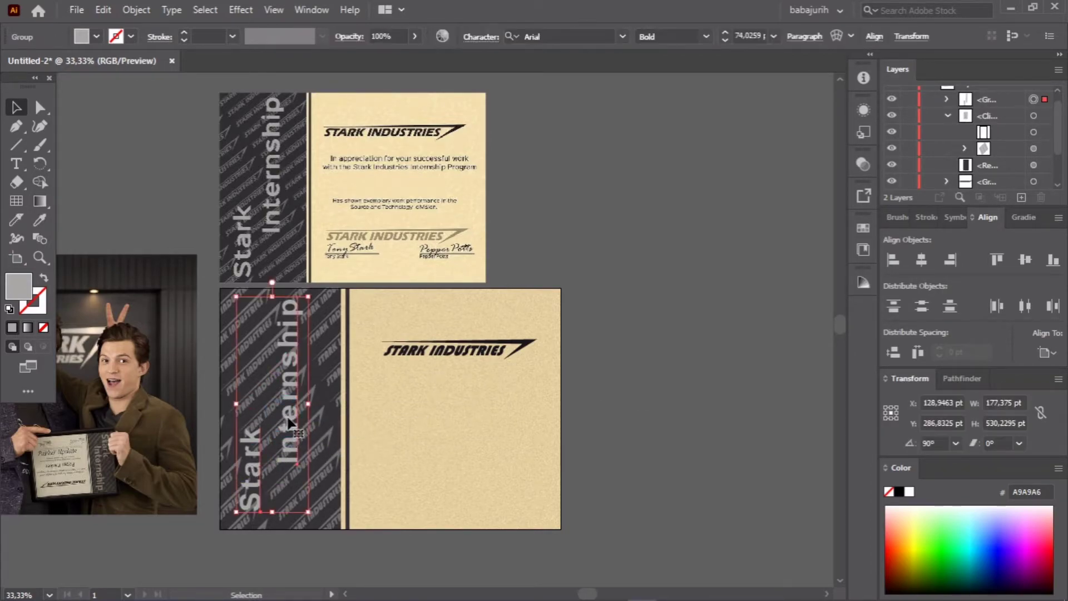
left_click(1029, 261)
left_click(732, 361)
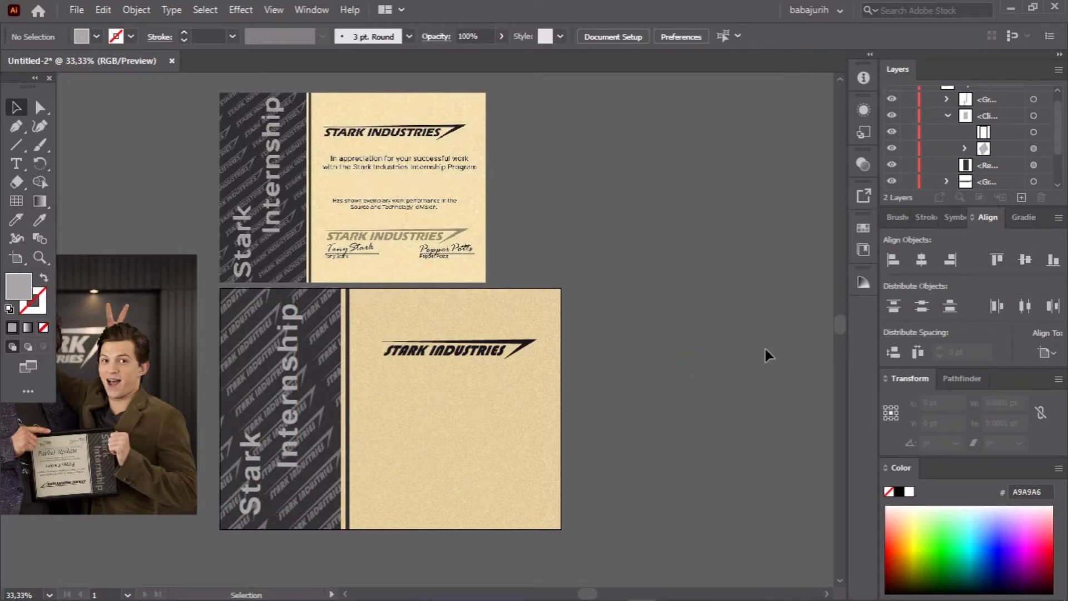
Change the lower dark strip's fill from 2F2F2F to 262626
left_click(1032, 166)
double_click(19, 286)
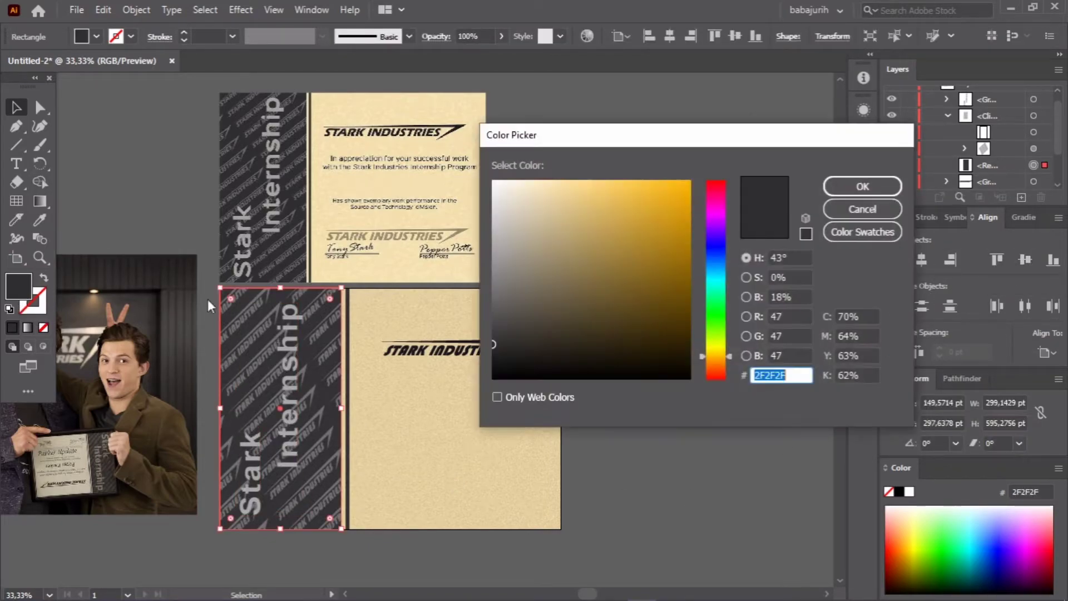
left_click(492, 346)
left_click(840, 186)
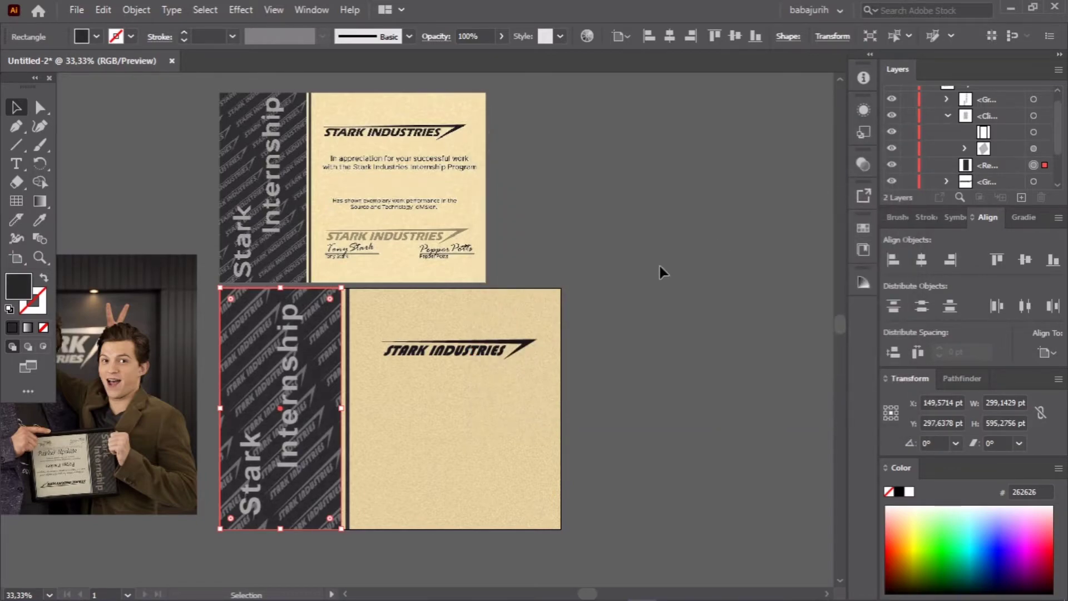
left_click(658, 264)
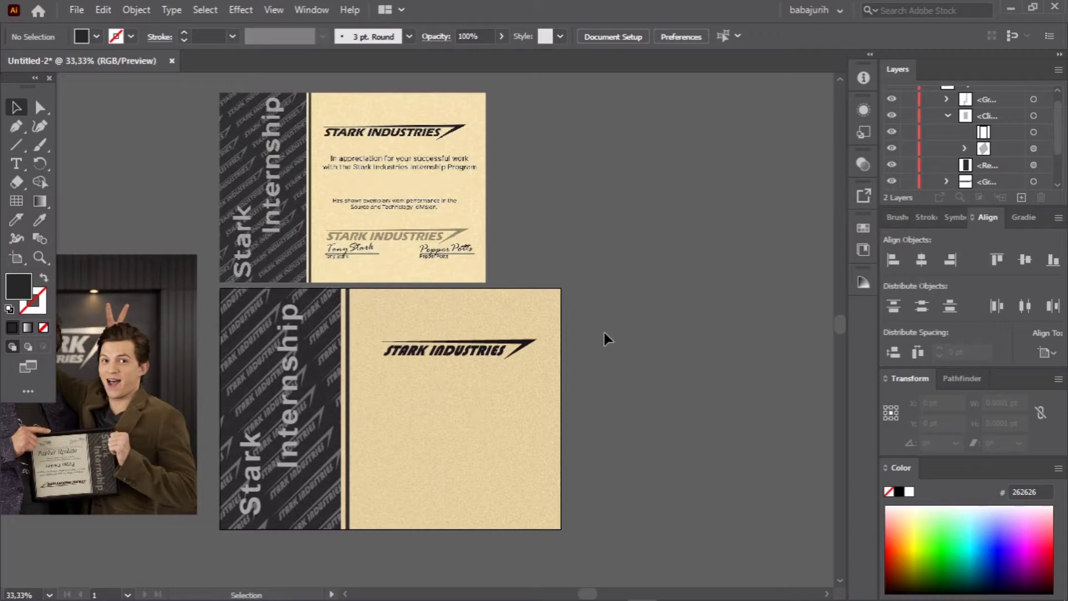
Create a smaller-size placeholder text object beside the certificate
key("t")
left_click(538, 180)
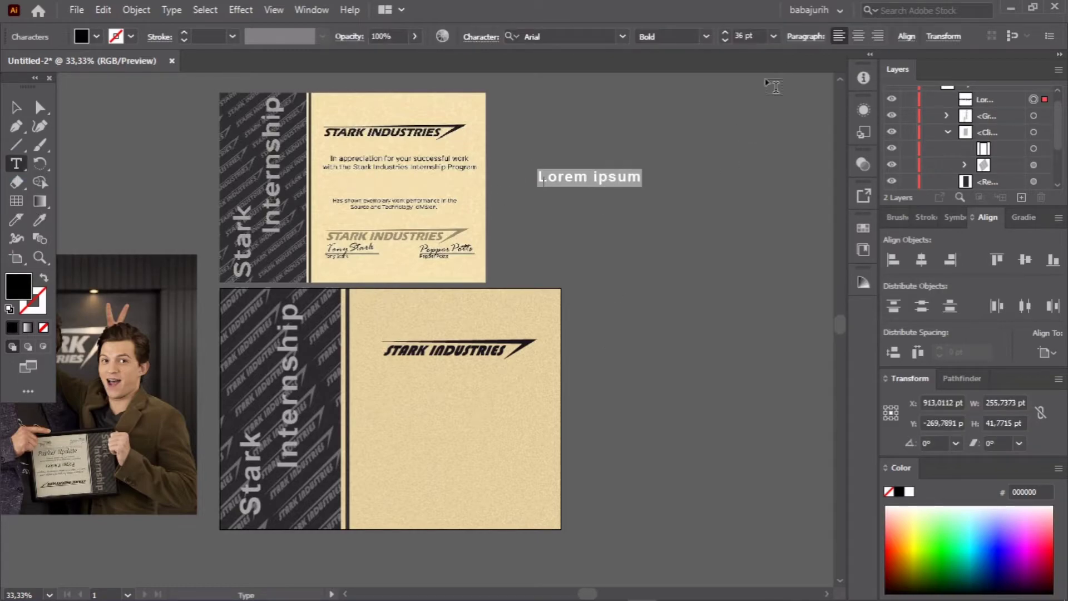
left_click(774, 36)
left_click(795, 222)
scroll(533, 233, "up", 1)
left_click(503, 248)
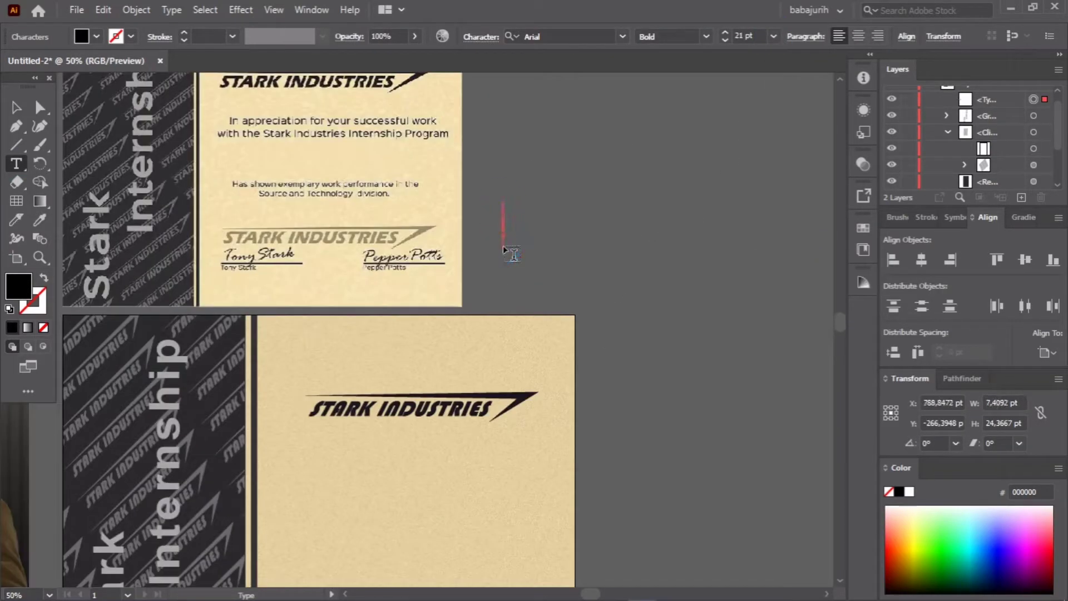
left_click(541, 158)
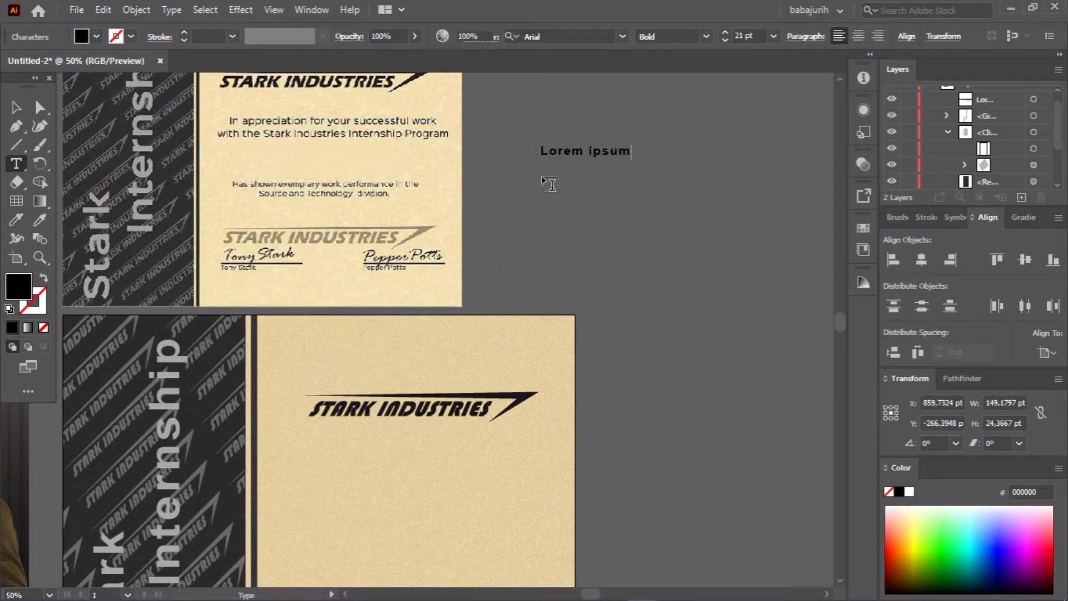
scroll(542, 179, "up", 2)
mouse_move(541, 243)
left_mouse_down()
mouse_move(513, 226)
mouse_move(519, 253)
left_mouse_up()
scroll(487, 243, "up", 1)
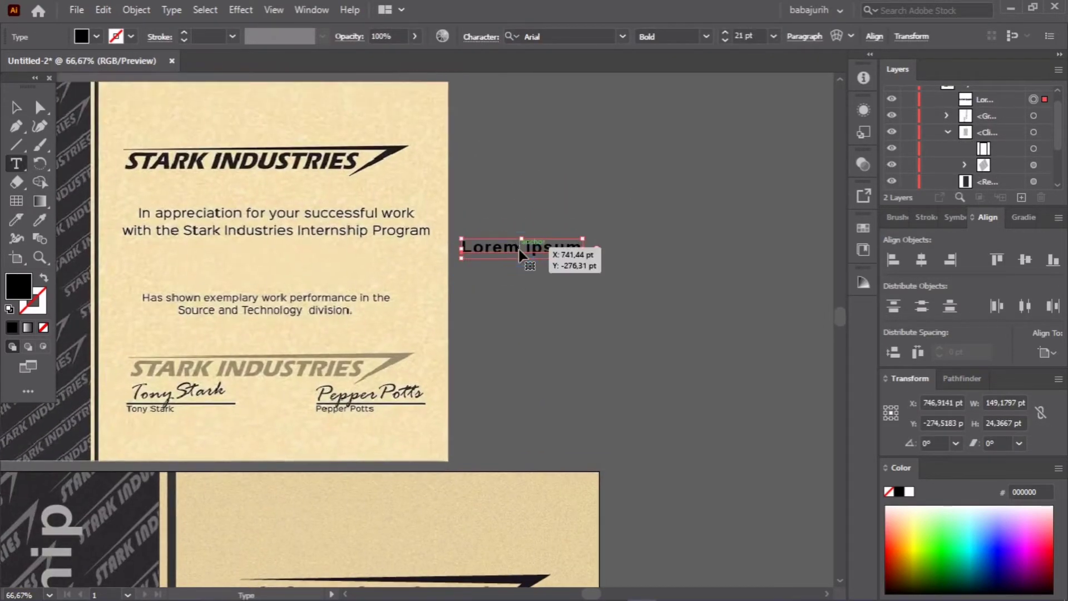
Replace the placeholder with the 'In appreciation for' message, fixing a typo
triple_click(518, 248)
type("IN")
key("BackSpace")
key("BackSpace")
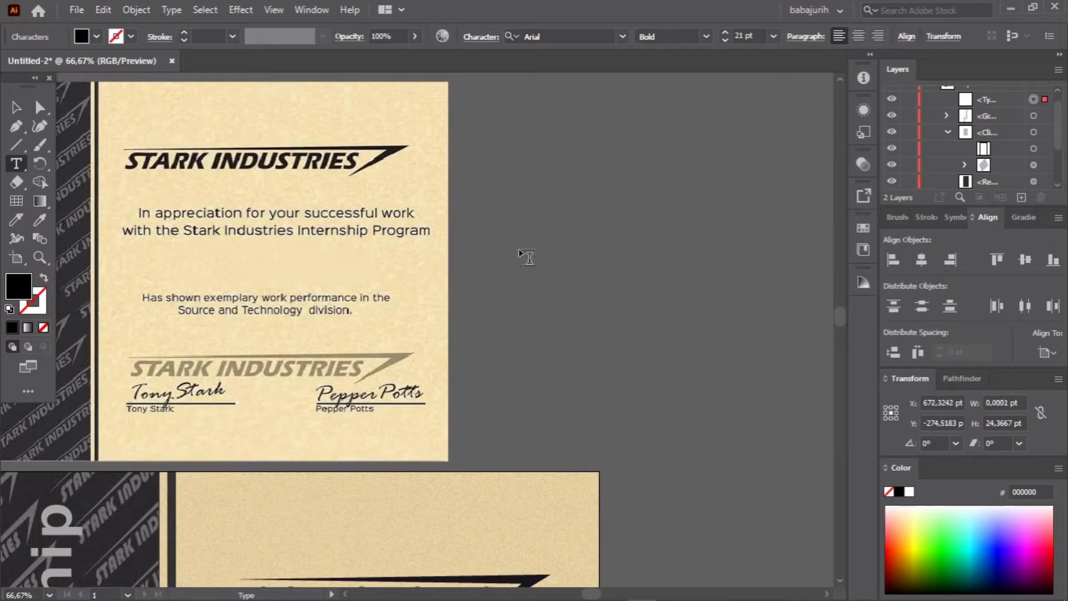
type("In app")
type("reciation")
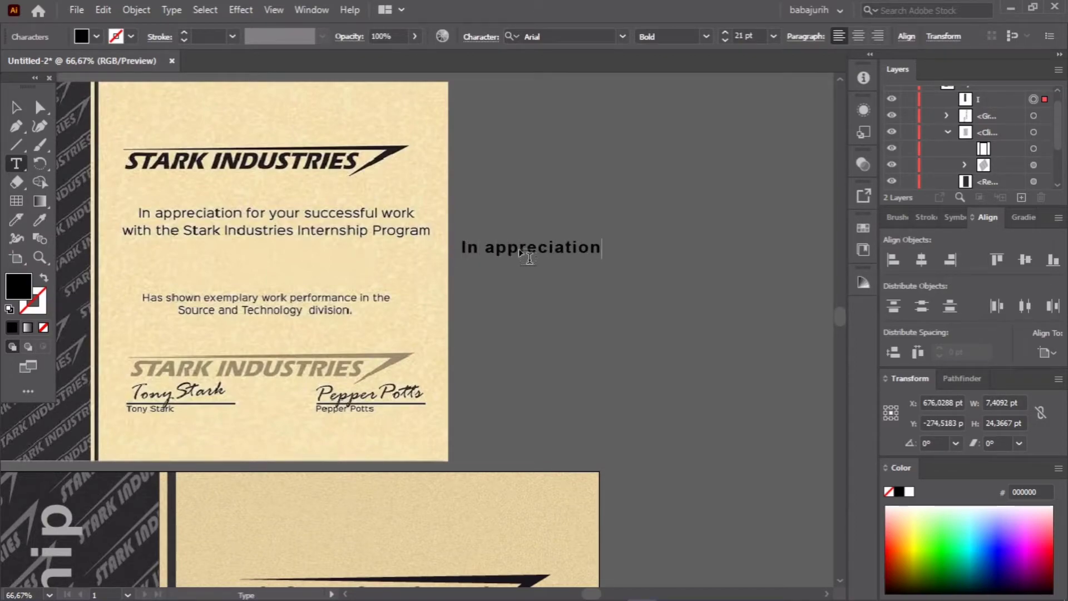
type(" for yout")
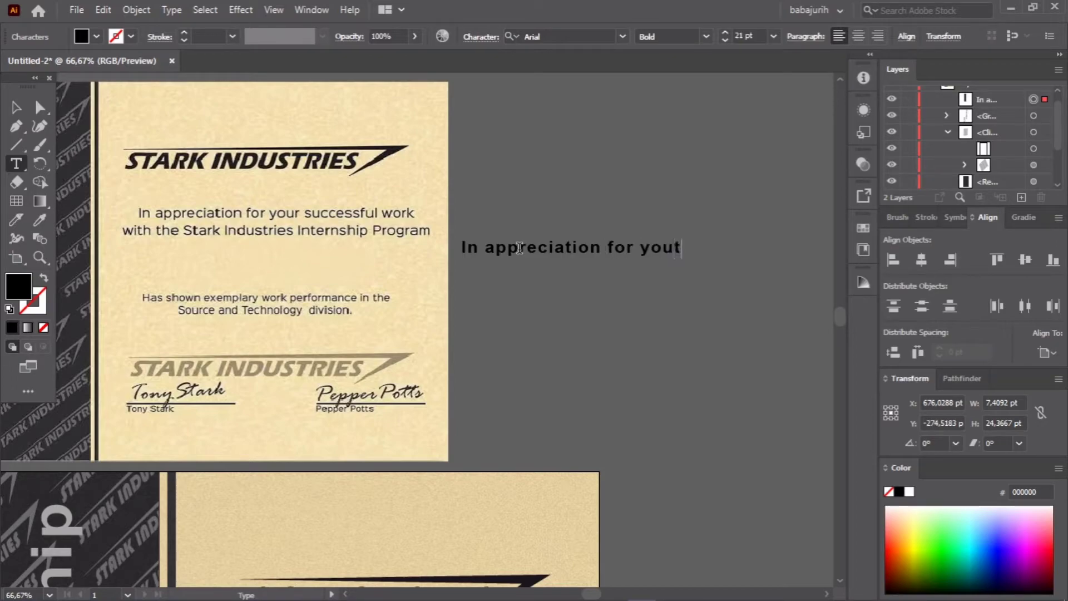
key("BackSpace")
type("r successful work")
type("with the stark industries internship prog")
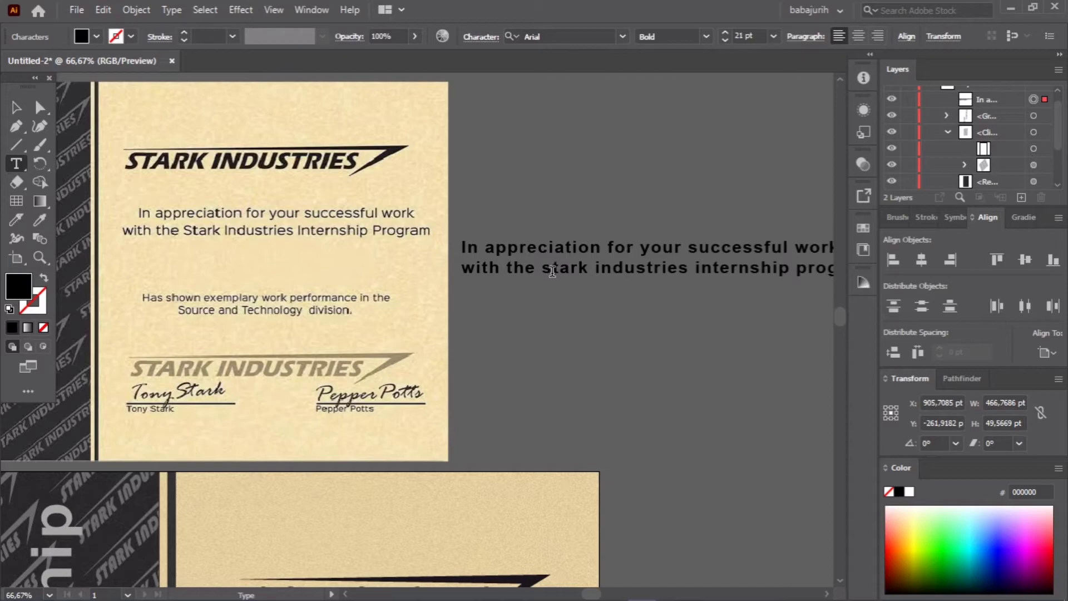
Capitalise Stark, Internship and Program in the appreciation text
key("BackSpace")
type("S")
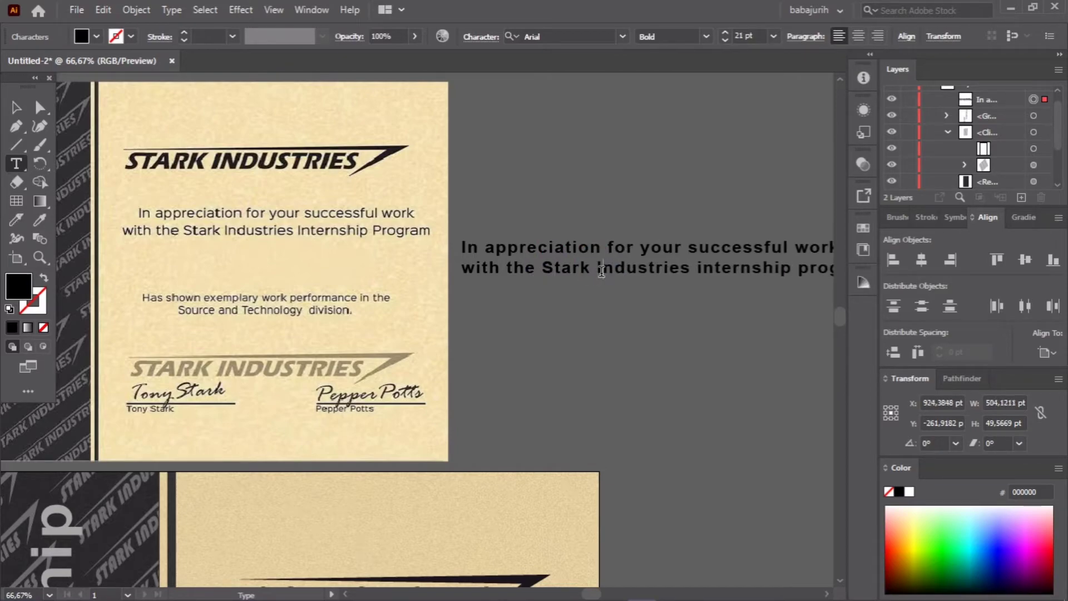
left_click(702, 270)
key("BackSpace")
type("I")
scroll(686, 424, "down", 1)
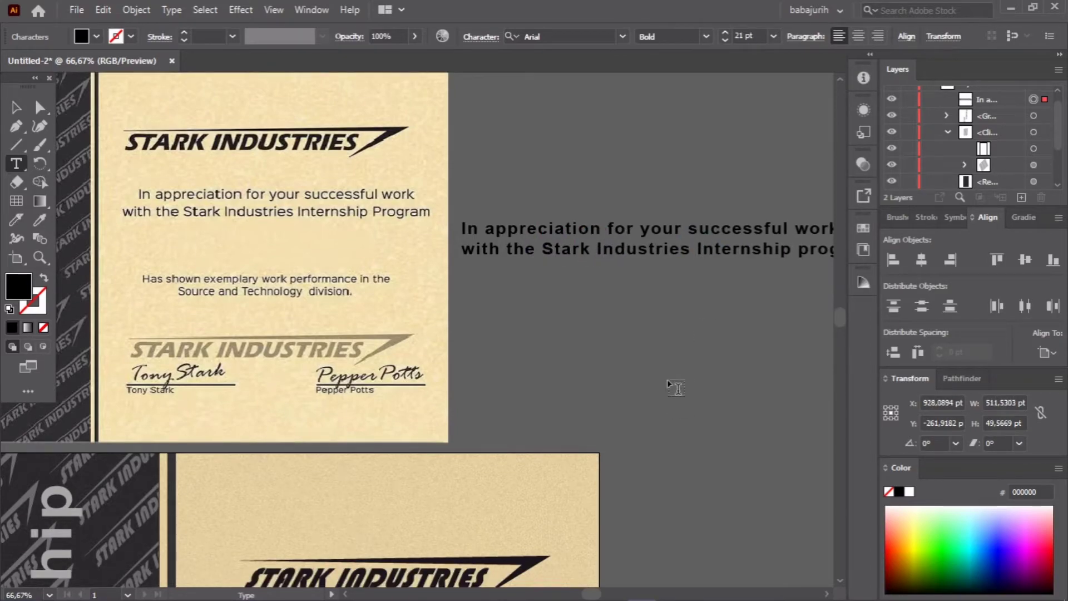
scroll(676, 388, "right", 2)
left_click(772, 255)
key("BackSpace")
type("P")
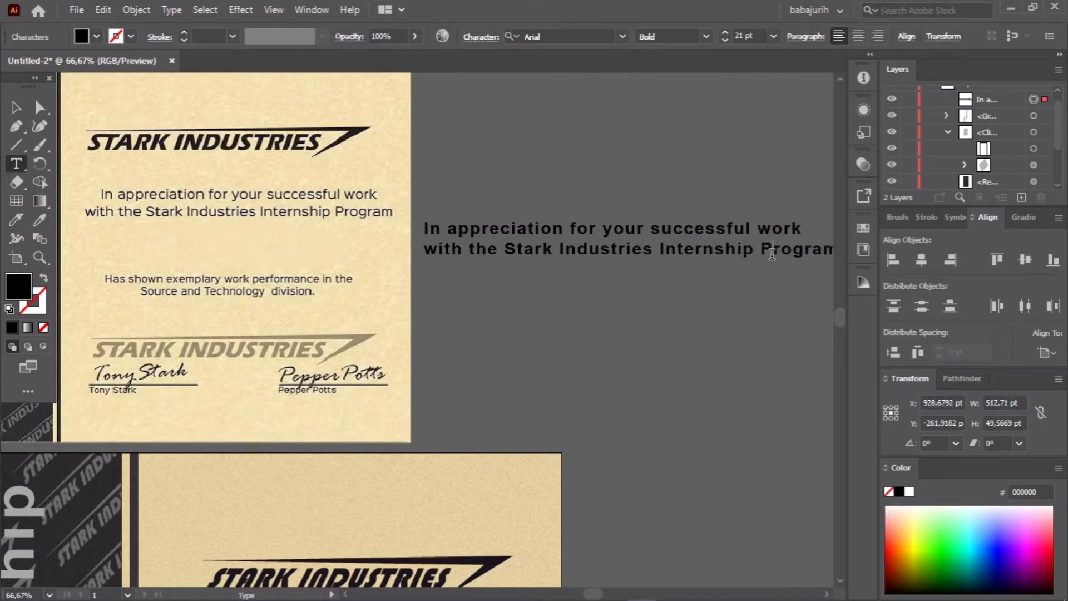
key("Escape")
Centre-align the text, set it to Regular, and move it under the logo
left_click(573, 255)
left_click(804, 36)
left_click(680, 70)
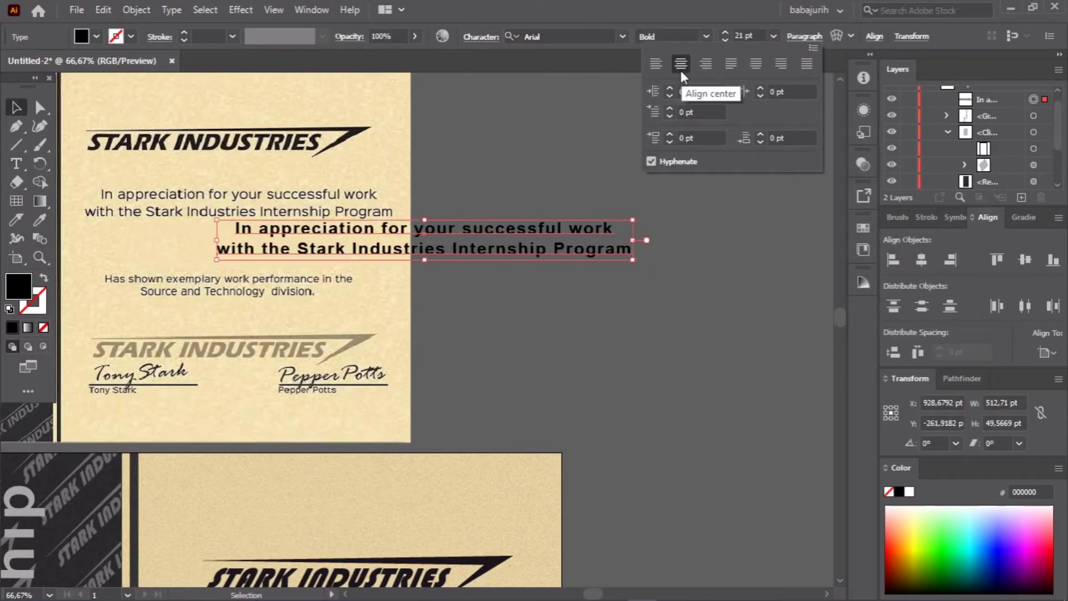
left_click(692, 37)
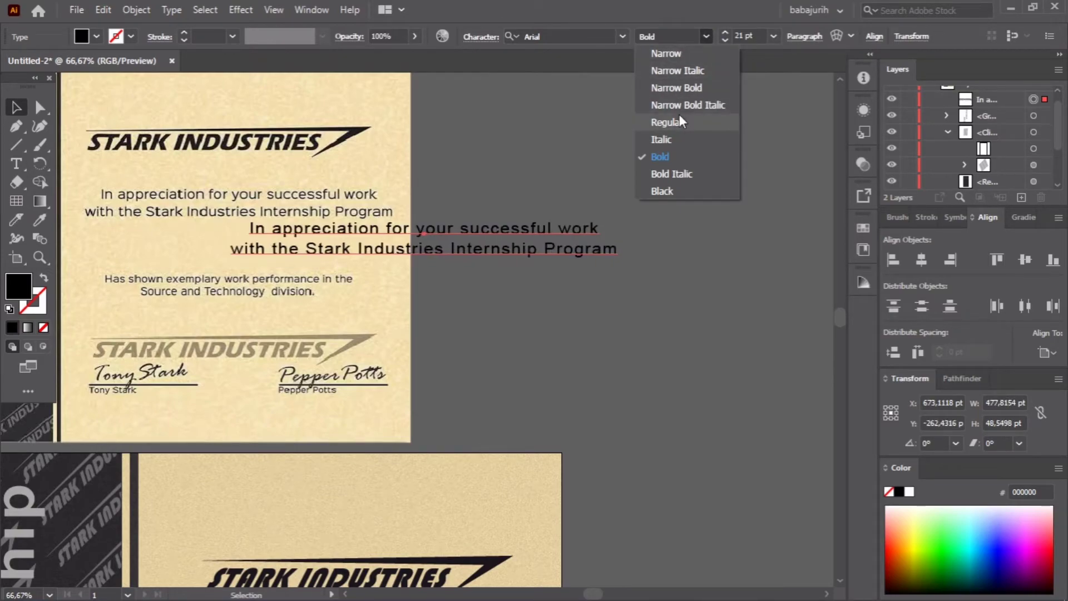
left_click(679, 122)
mouse_move(560, 257)
left_mouse_down()
mouse_move(553, 161)
mouse_move(534, 415)
mouse_move(529, 392)
left_mouse_up()
left_click(776, 327)
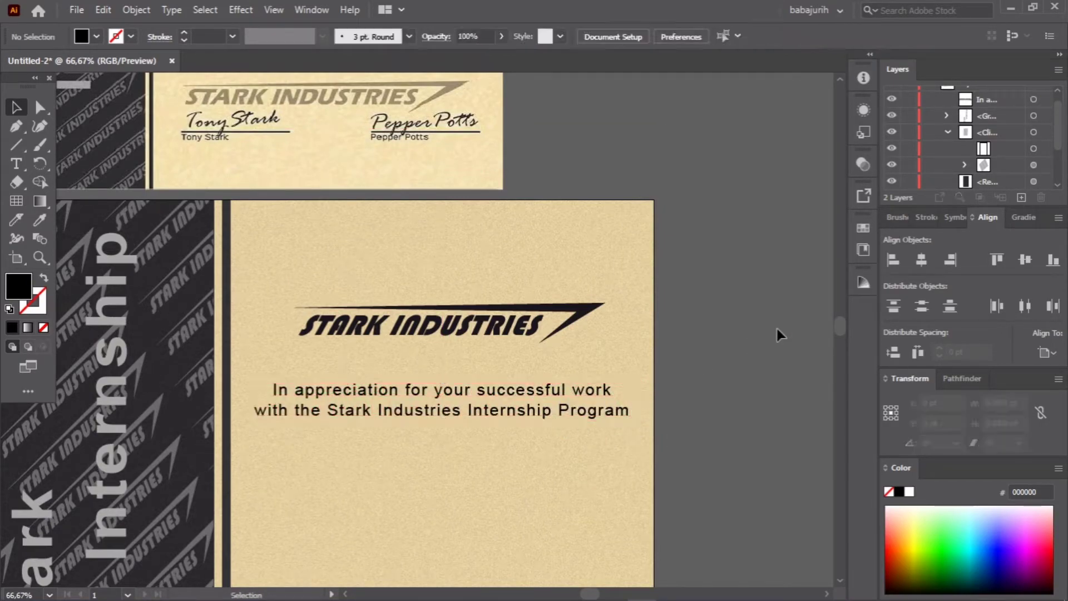
left_click(590, 395)
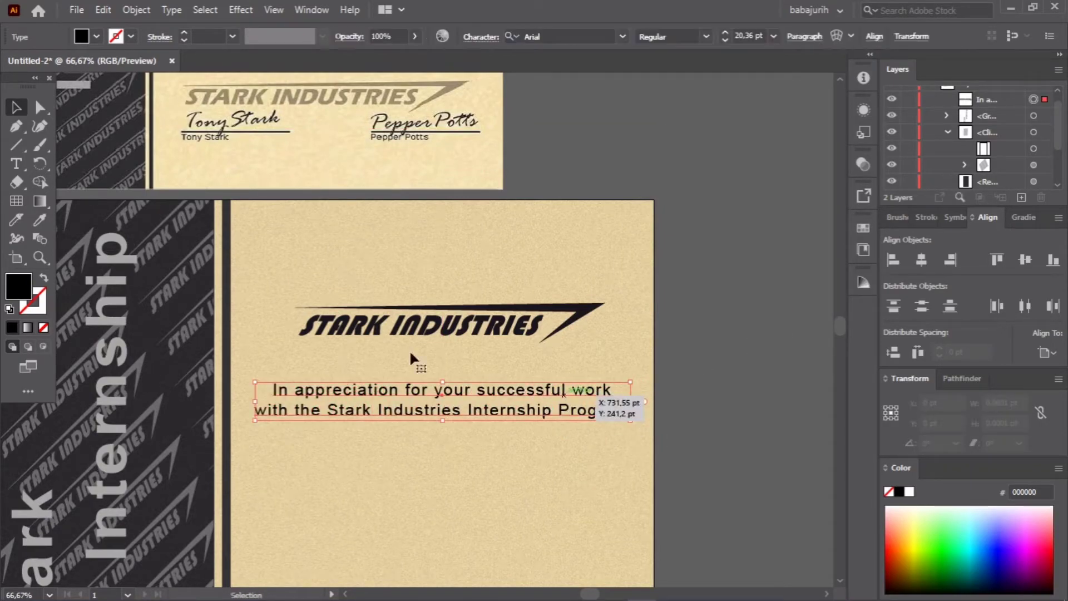
Duplicate the STARK INDUSTRIES logo lower on the artboard with Soft Light blending
left_click(726, 252)
mouse_move(448, 227)
left_mouse_down()
mouse_move(455, 300)
mouse_move(443, 363)
mouse_move(492, 181)
left_mouse_up()
scroll(492, 181, "down", 1)
mouse_move(453, 269)
left_mouse_down()
mouse_move(573, 214)
mouse_move(424, 282)
mouse_move(440, 326)
mouse_move(393, 337)
left_mouse_up()
left_click_drag(500, 275, 506, 481)
left_click(863, 164)
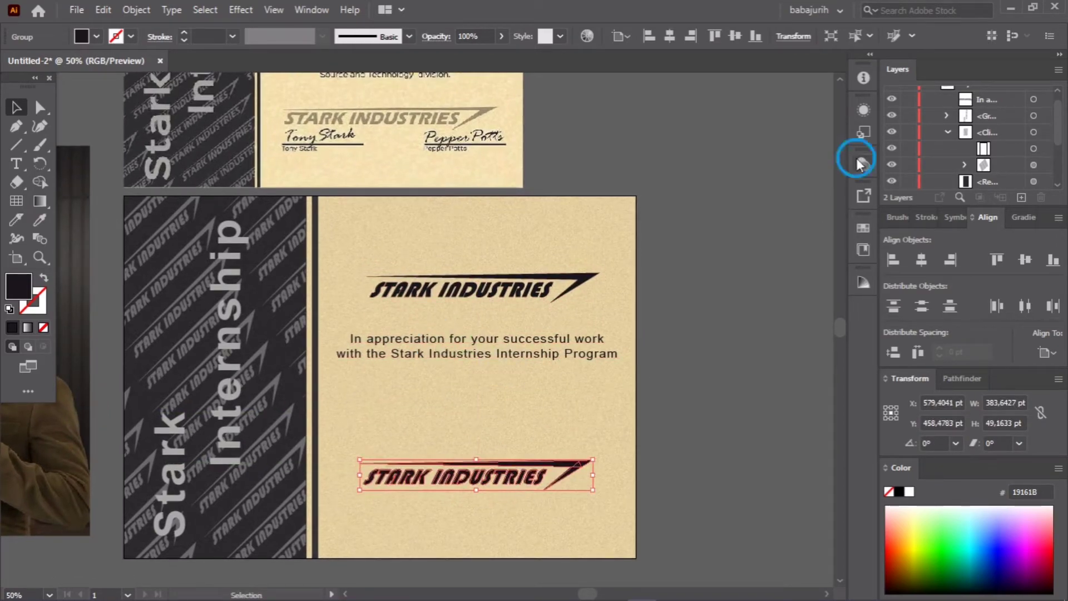
left_click(706, 181)
left_click(713, 351)
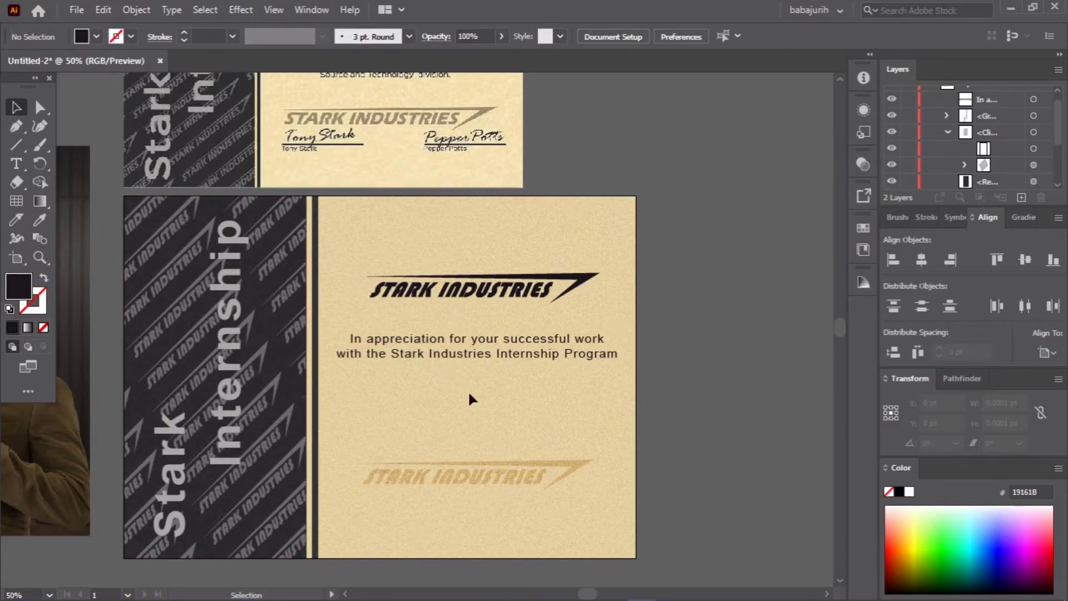
scroll(469, 394, "up", 2)
Retype the copied text as 'Has shown exemplary work performance in the' / 'Source and Technology division,'
scroll(424, 301, "up", 2)
left_click_drag(425, 458, 526, 205)
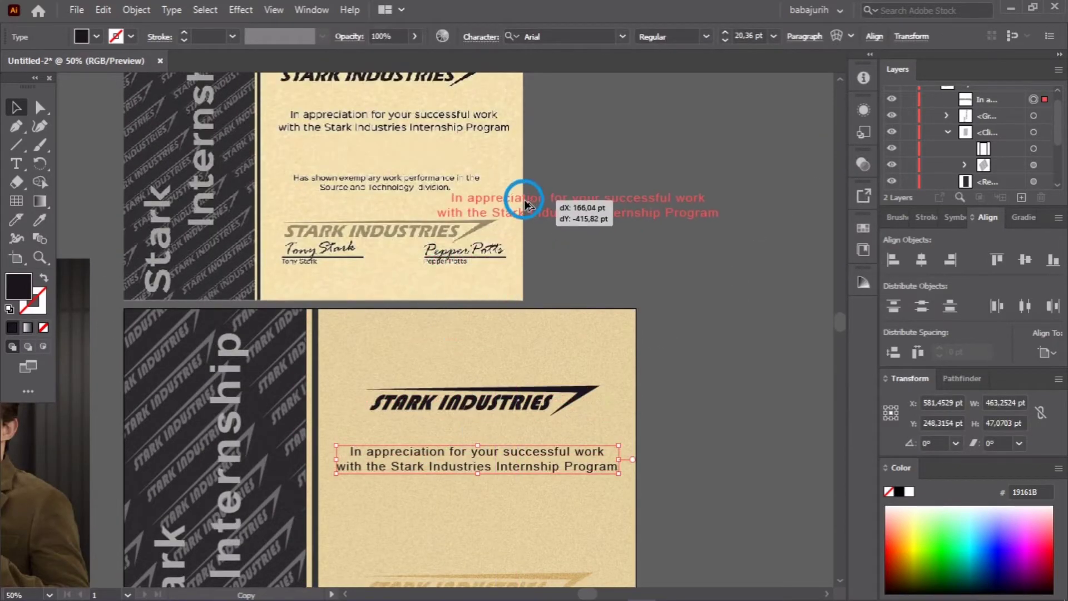
double_click(525, 205)
key("ctrl+equal")
key("ctrl+equal")
key("ctrl+minus")
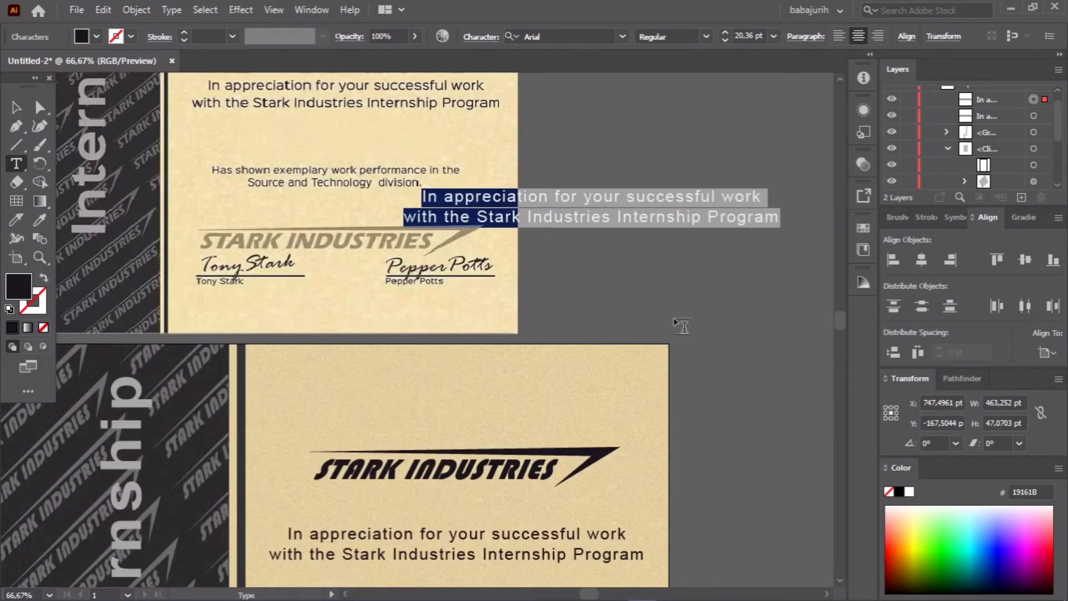
type("Has shoe")
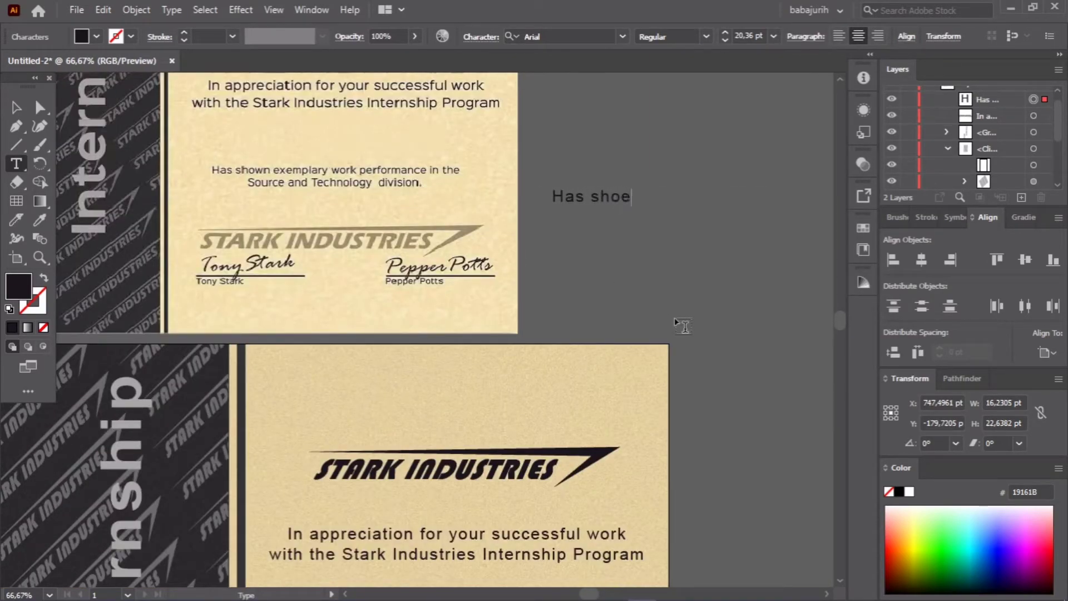
key("BackSpace")
type("wn exemp")
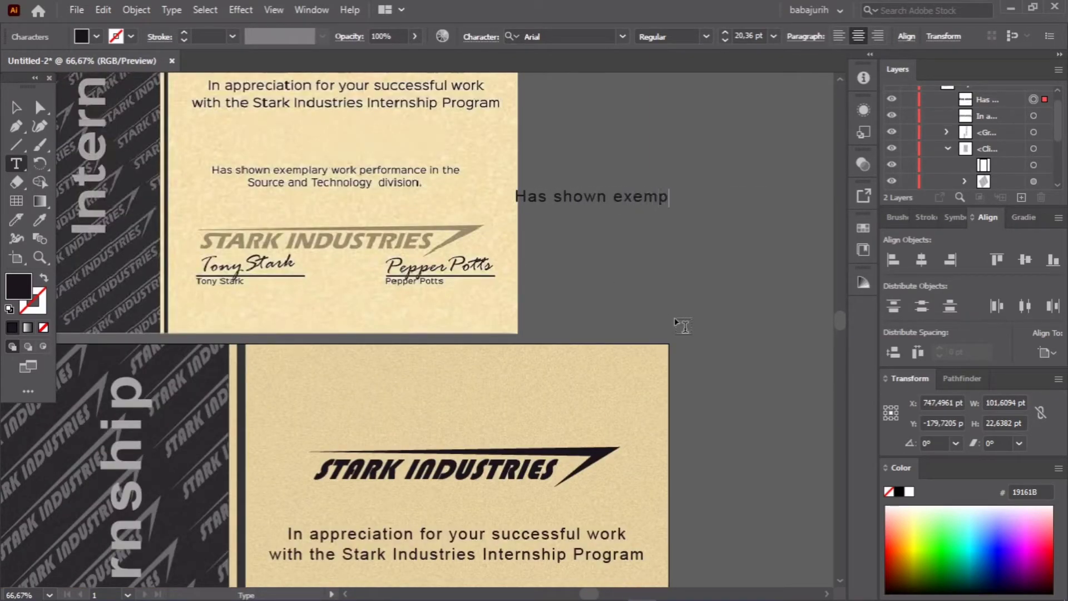
type("lary wor")
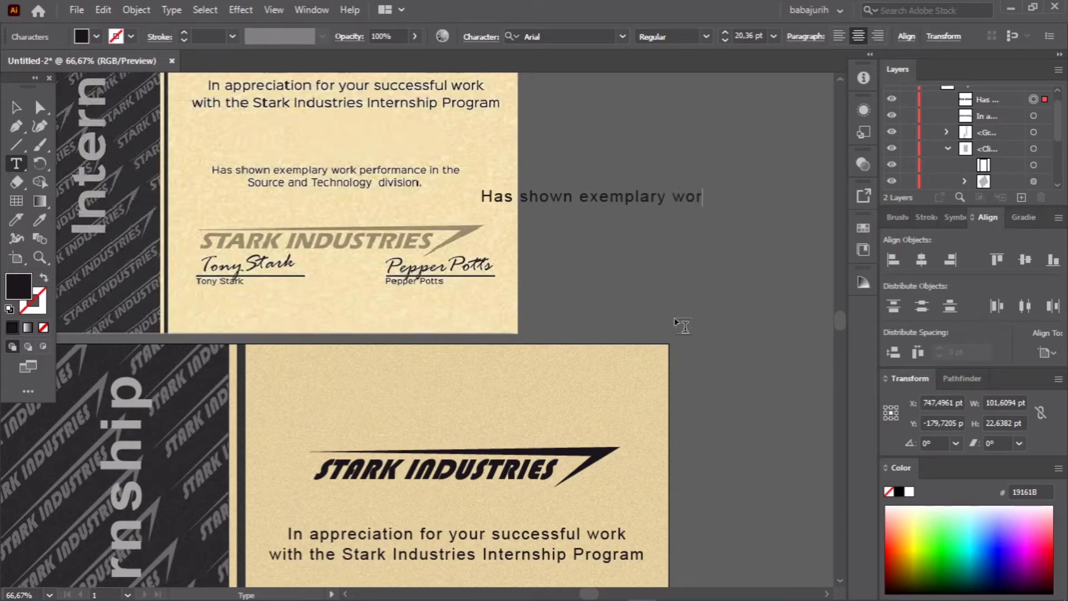
type("k perf")
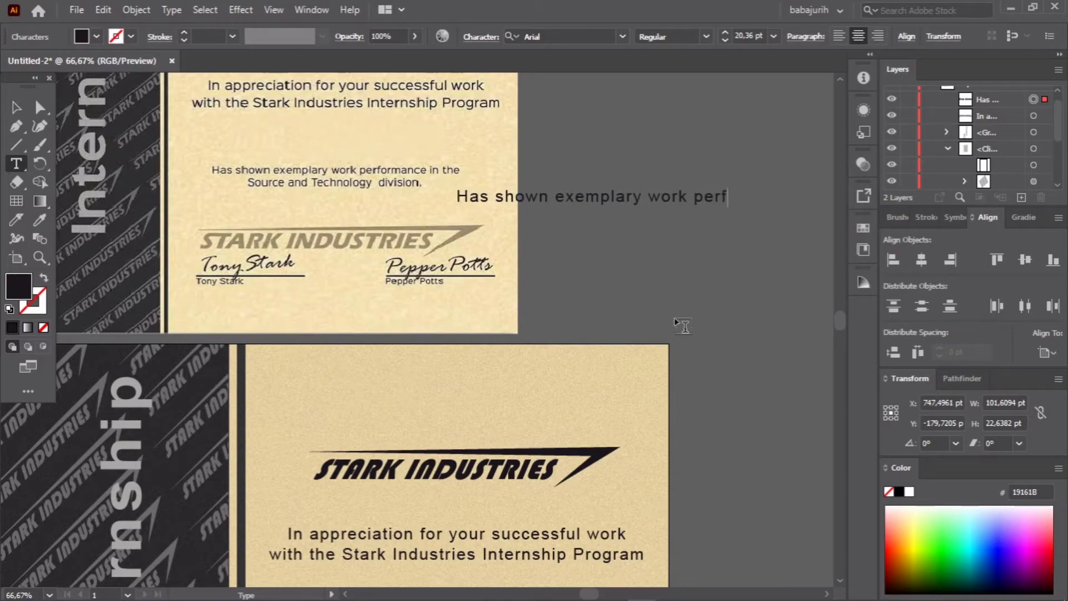
key("BackSpace")
type("forman")
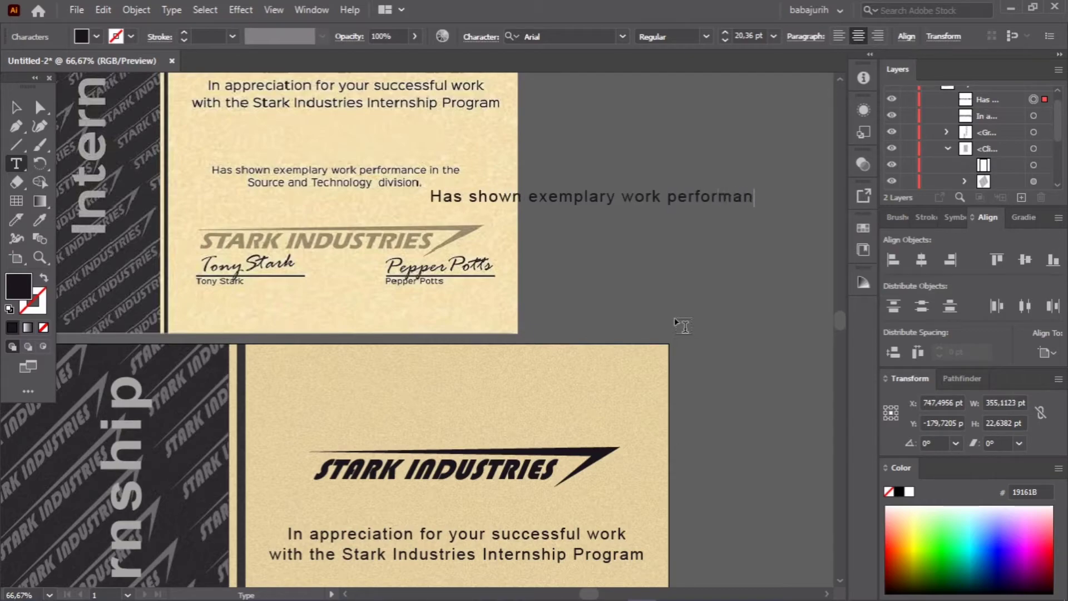
type("ce in the")
key("Return")
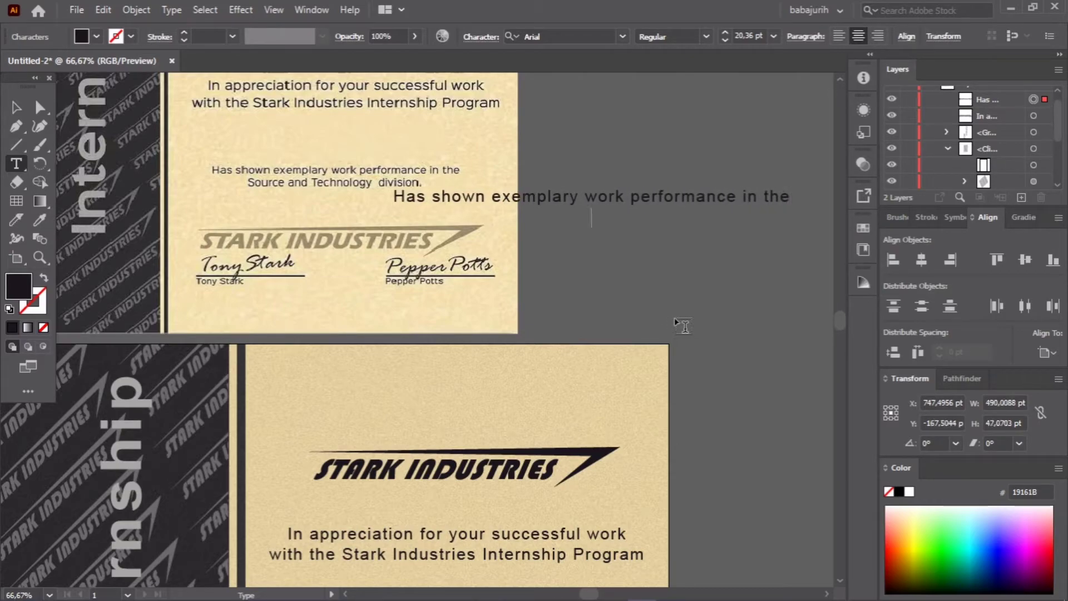
type("Source ")
type("and Tecno")
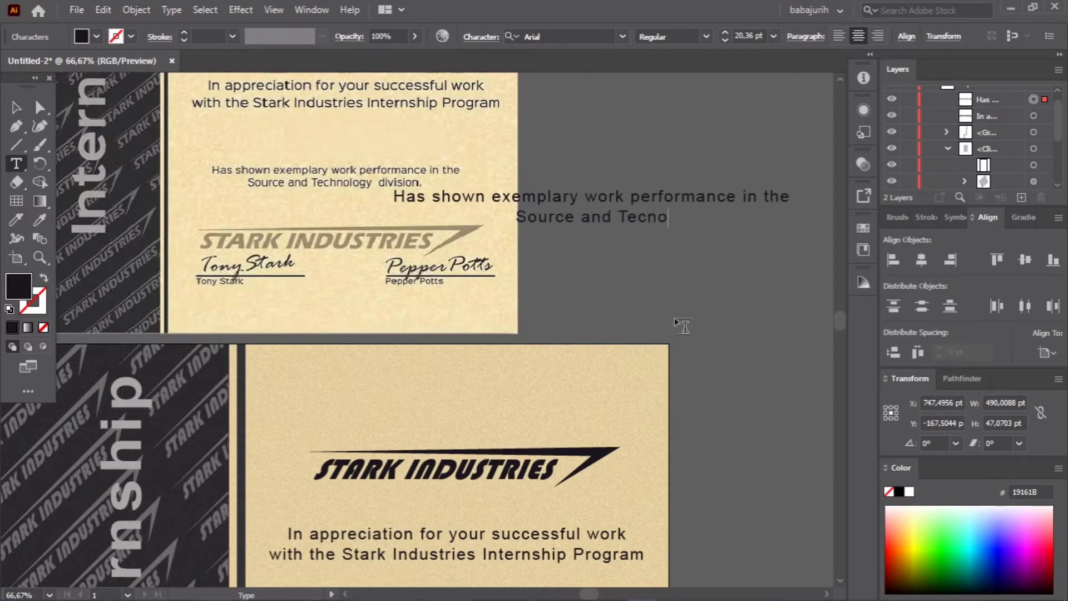
type("lo")
key("BackSpace")
key("BackSpace")
key("BackSpace")
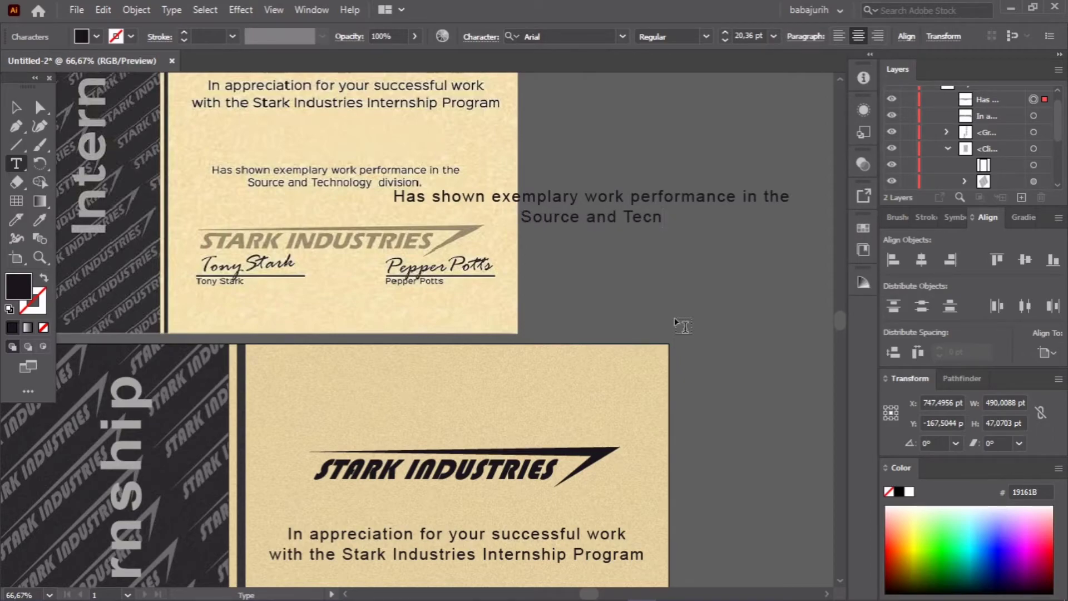
key("BackSpace")
type("hnology")
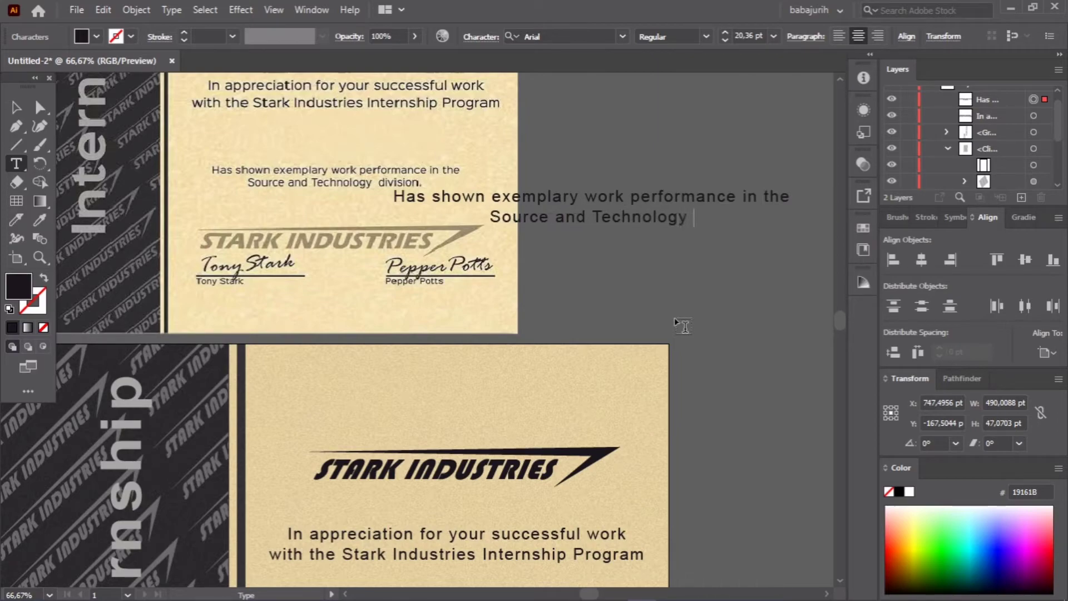
type(" divisio")
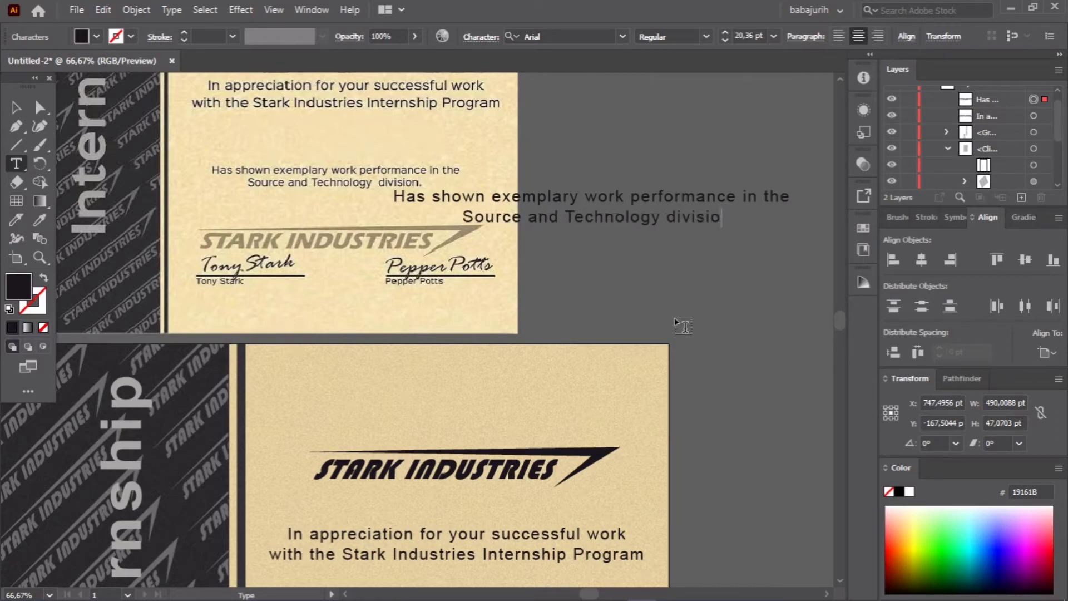
type("n,")
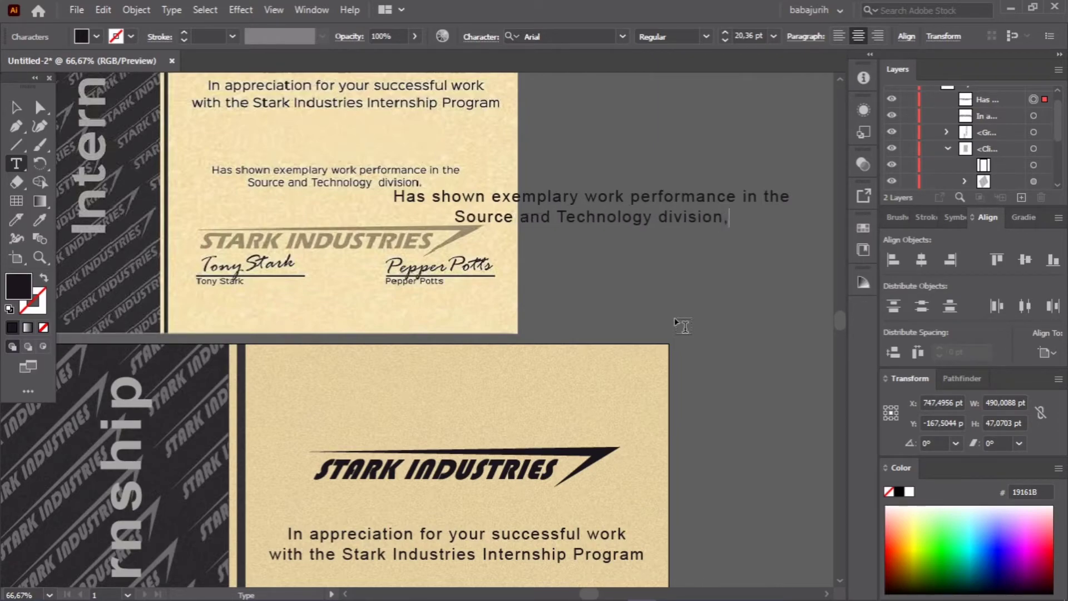
key("Escape")
Move the paragraph onto the lower certificate above the faded logo and shrink it
mouse_move(622, 218)
left_mouse_down()
mouse_move(506, 505)
mouse_move(486, 512)
left_mouse_up()
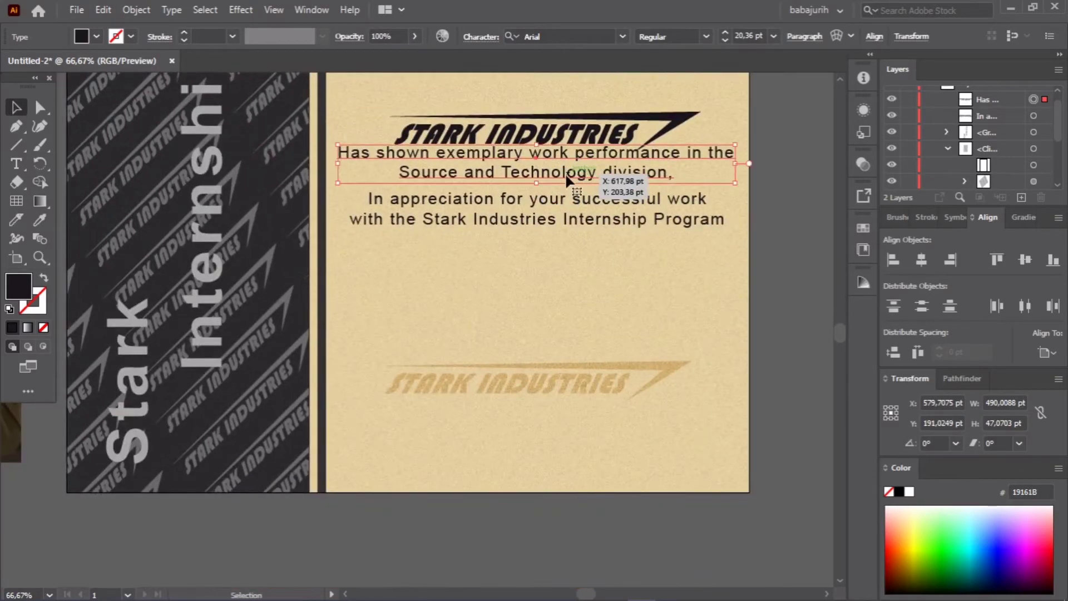
left_click_drag(559, 170, 564, 341)
left_click_drag(737, 353, 696, 351)
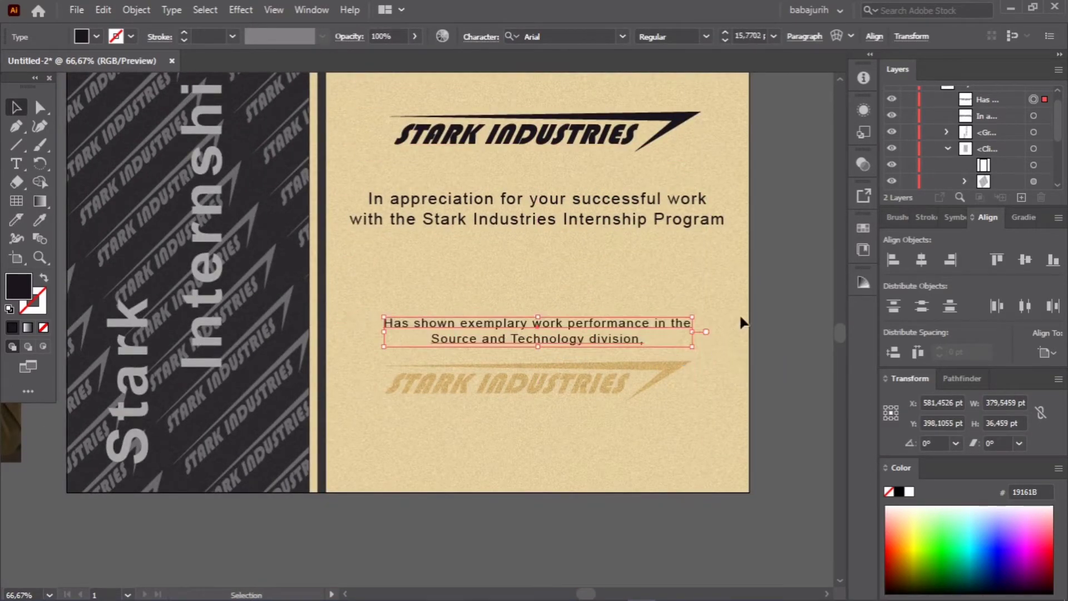
left_click(744, 319)
key("ctrl+minus")
mouse_move(791, 300)
left_mouse_down()
mouse_move(571, 450)
mouse_move(554, 410)
left_mouse_up()
Add a 'YOUR NAME' text below the appreciation lines in the Black font style
key("t")
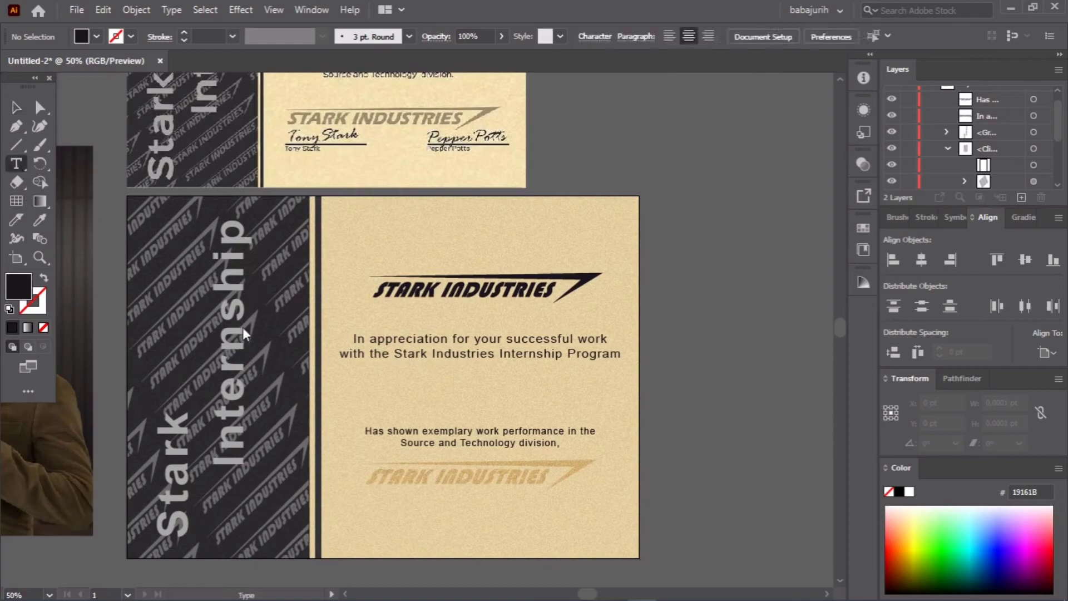
left_click(392, 391)
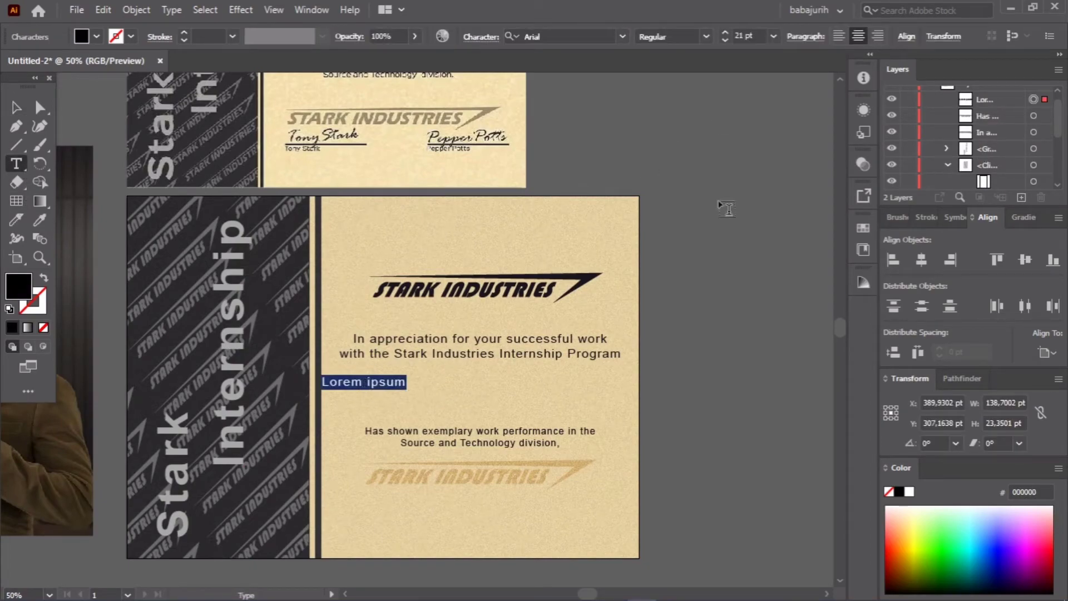
type("you")
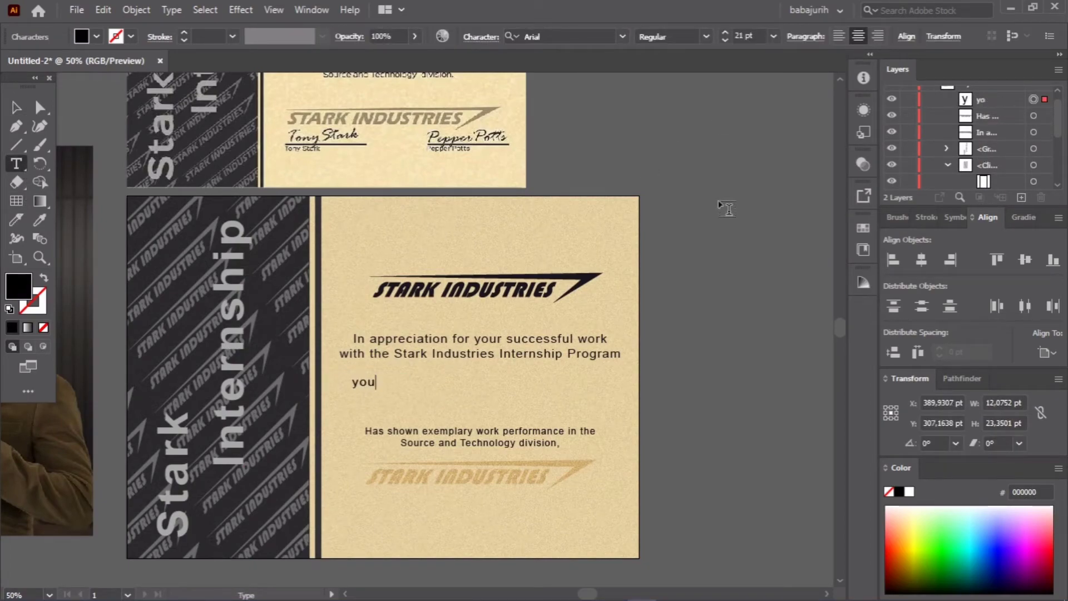
type("YOURNAME")
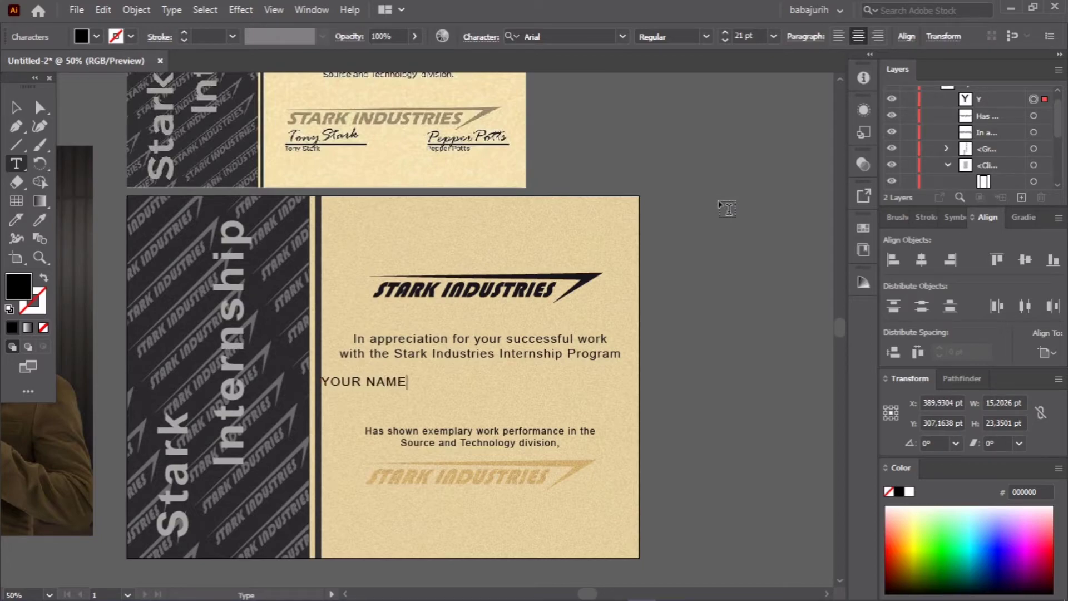
key("ctrl+a")
left_click(691, 34)
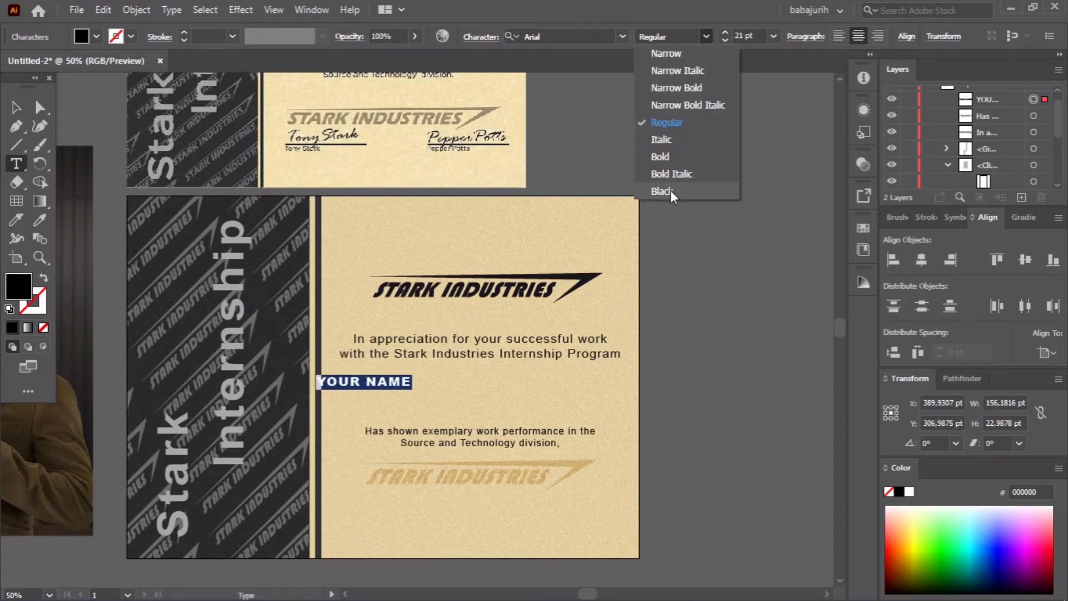
left_click(670, 190)
key("Escape")
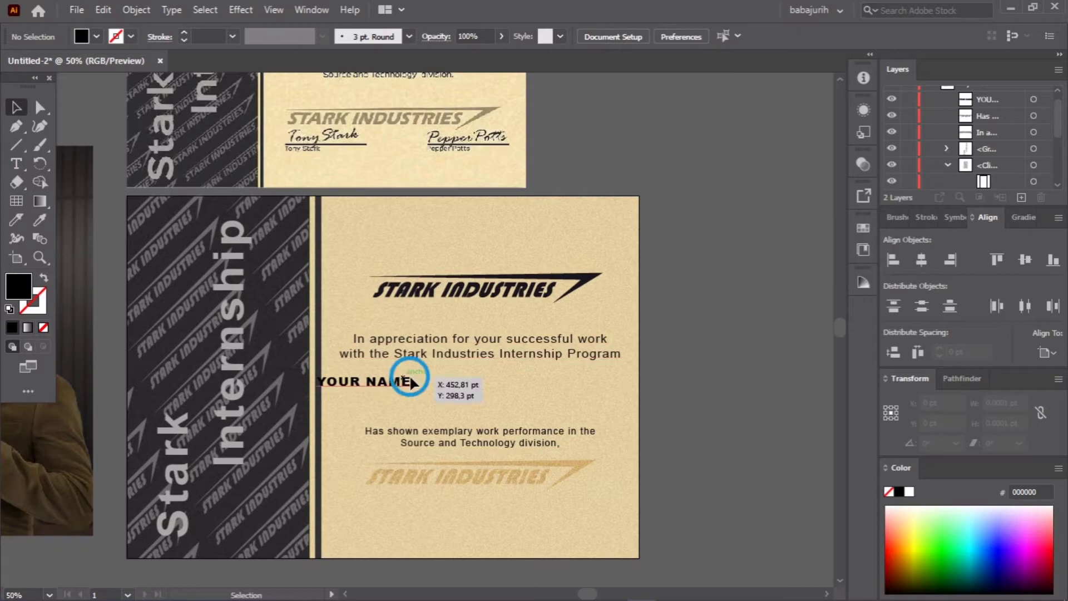
Enlarge YOUR NAME and centre all the certificate's items horizontally
mouse_move(411, 382)
left_mouse_down()
mouse_move(510, 388)
mouse_move(581, 411)
mouse_move(547, 407)
left_mouse_up()
left_click_drag(590, 509, 420, 248)
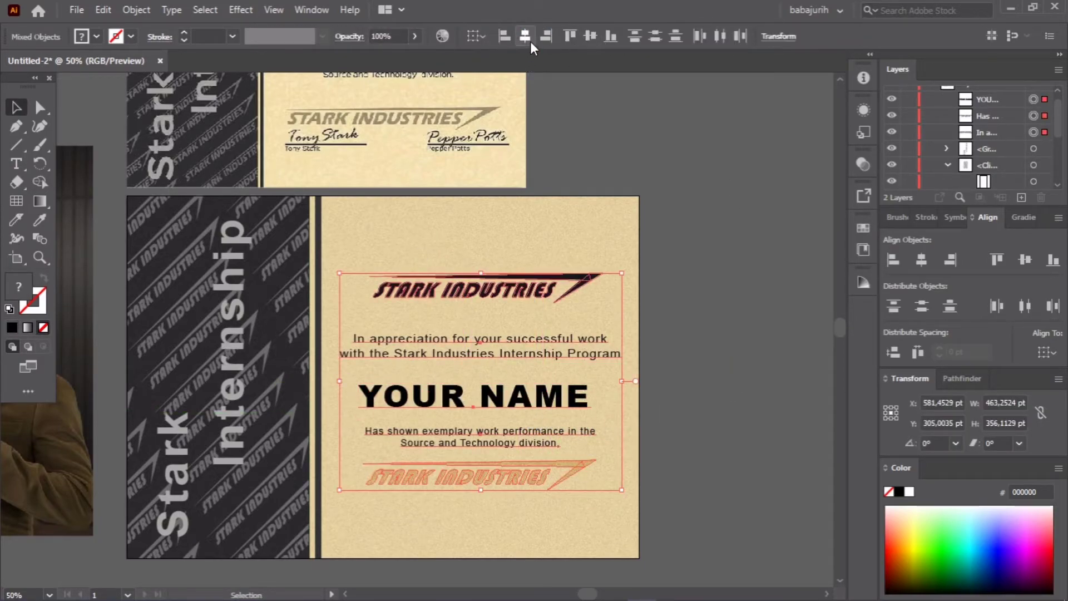
left_click(530, 41)
left_click(756, 342)
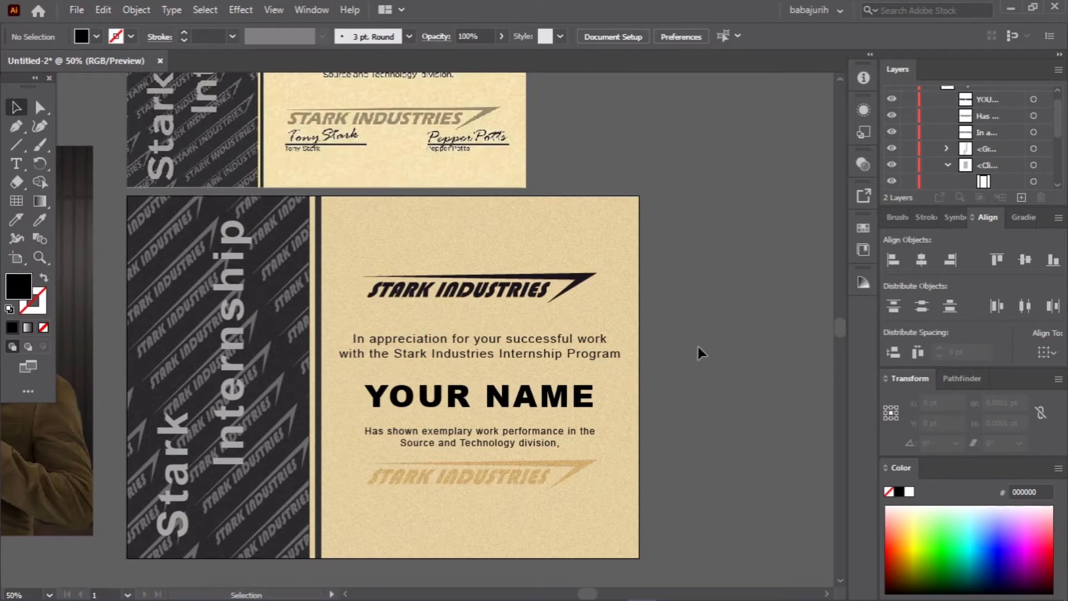
Draw a 4 pt horizontal signature line under the faded logo
left_click(16, 145)
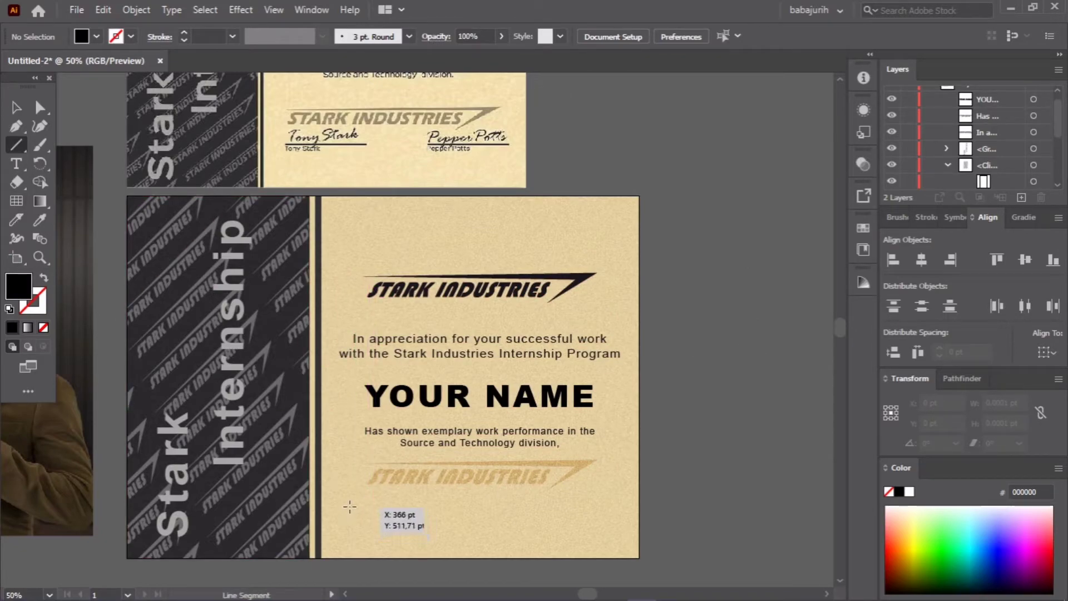
left_click_drag(358, 504, 435, 504)
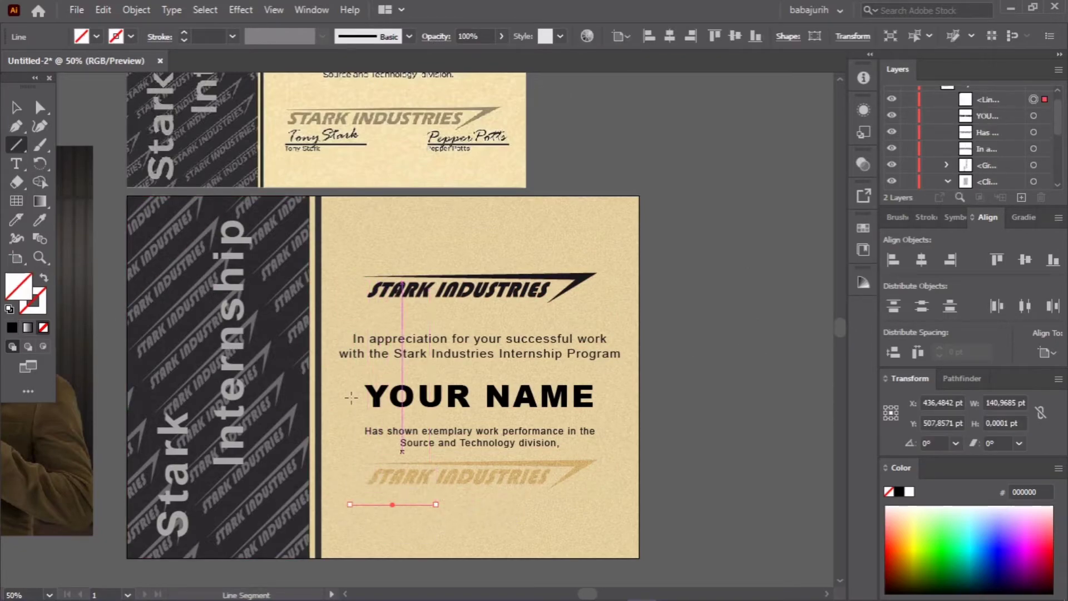
left_click(184, 41)
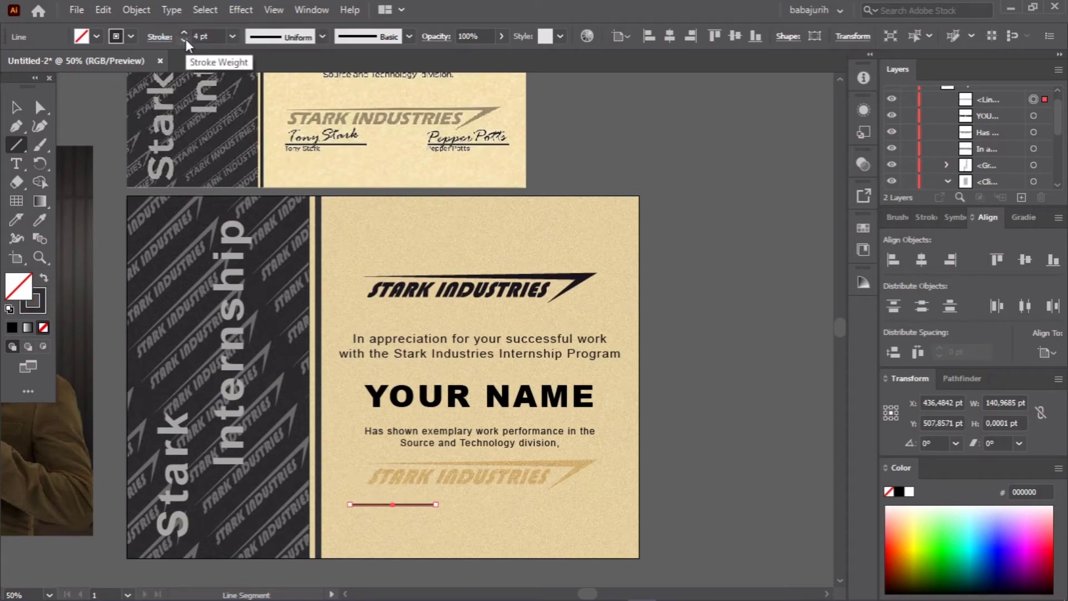
left_click(184, 41)
left_click_drag(436, 504, 603, 507)
Select both signature lines as whole objects, then clear the selection
key("v")
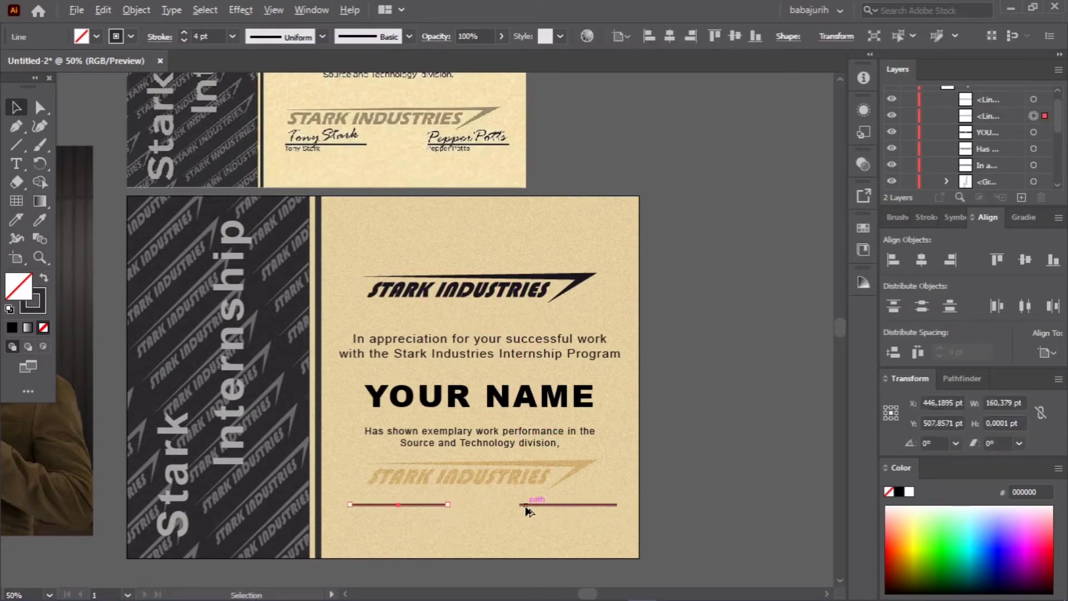
key("a")
left_click(427, 505, "shift")
key("v")
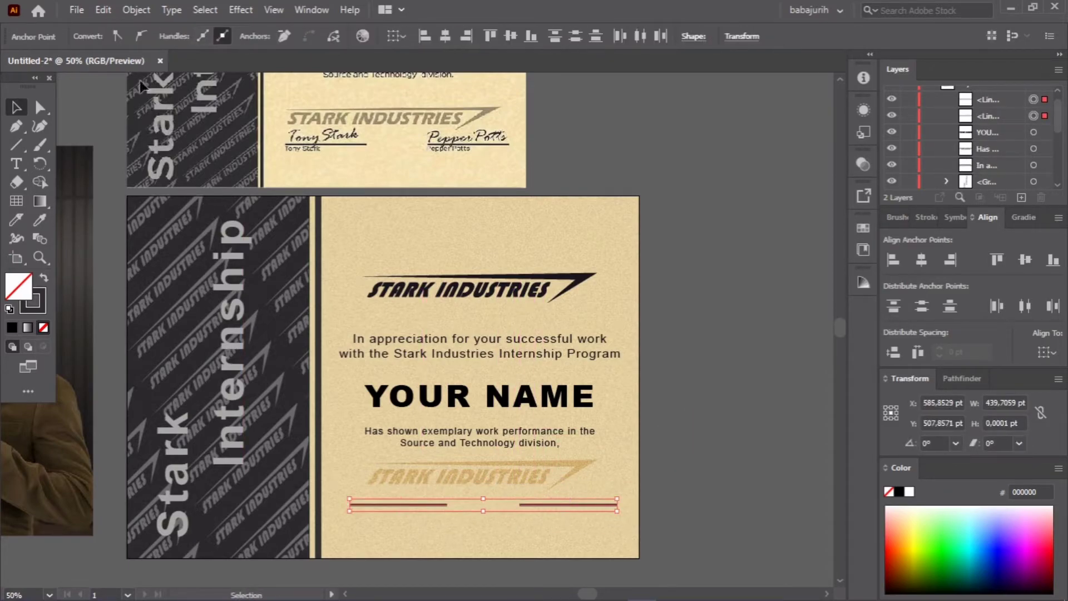
left_click(94, 118)
left_click(398, 505)
left_click(516, 504, "shift")
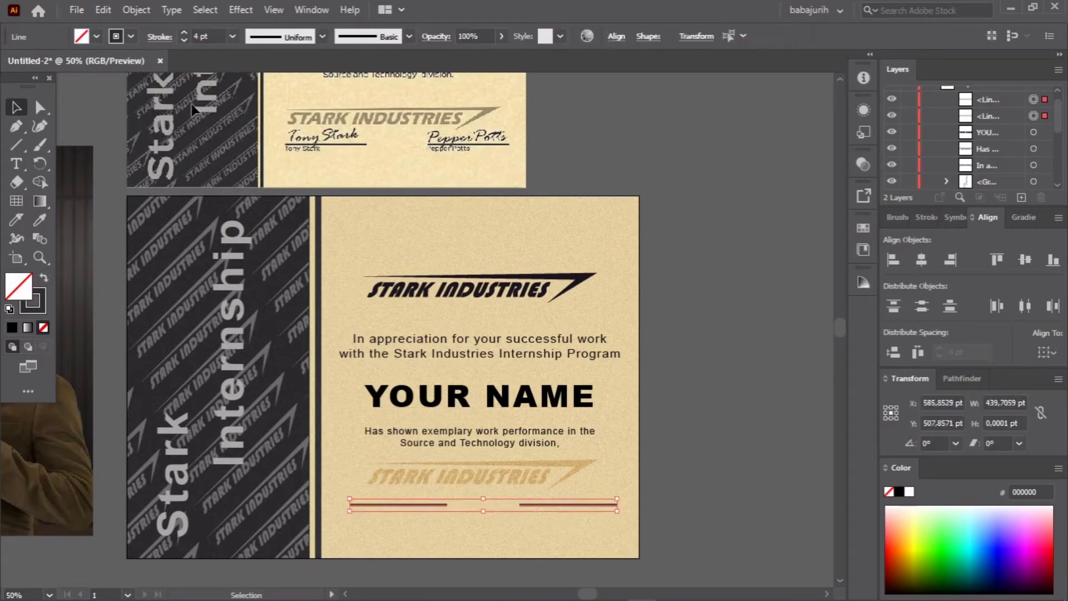
left_click(317, 170)
Type 'Tony Stark' and 'Pepper Potts' as name labels under the two upper signatures
key("t")
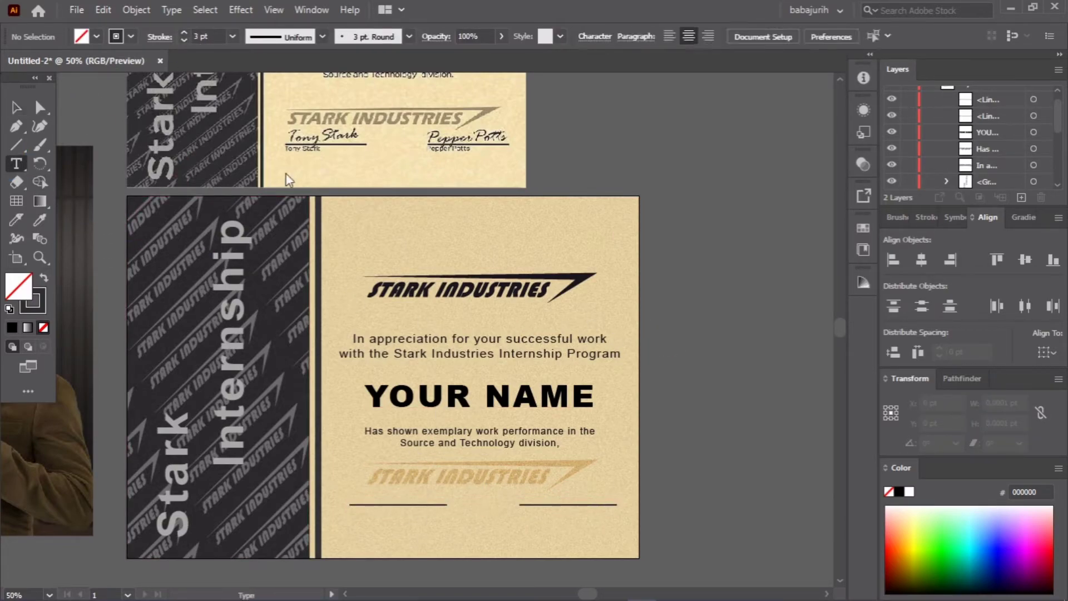
scroll(300, 167, "up", 1, "alt")
left_click(290, 170)
type("tON")
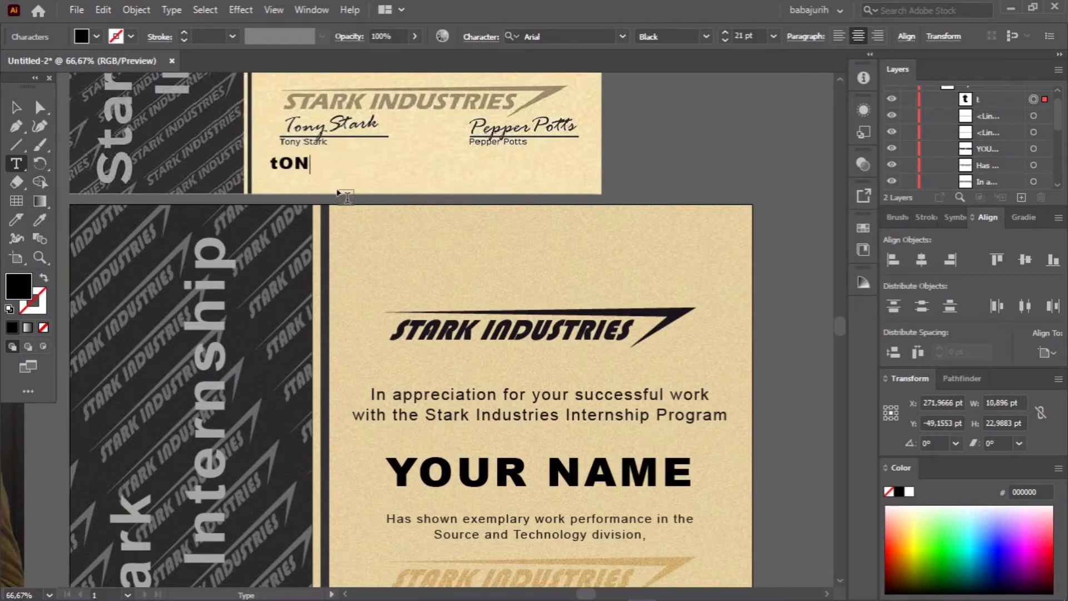
type("Y sTRAK")
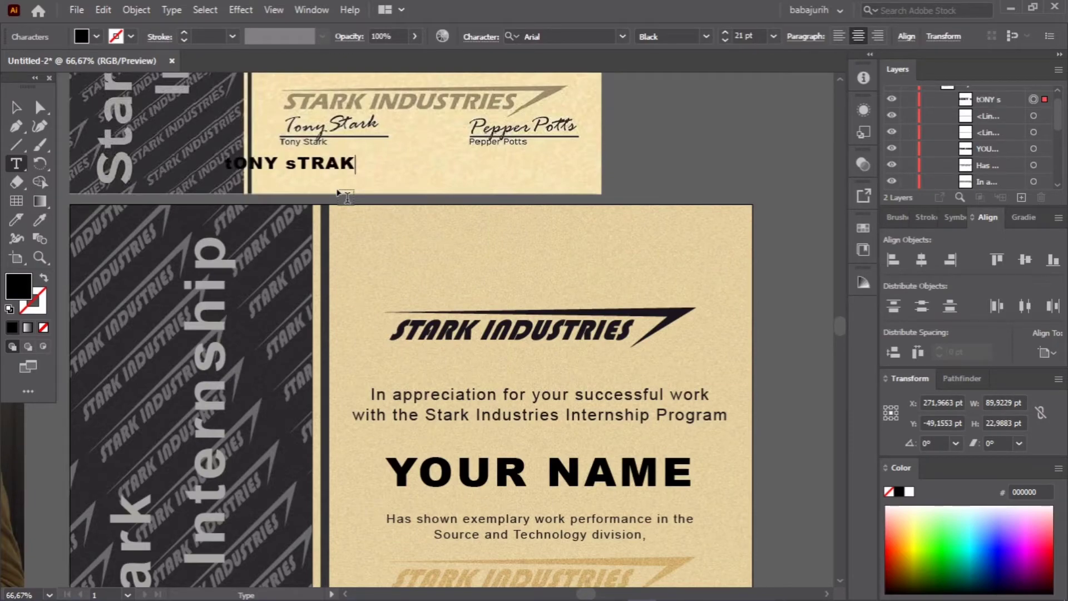
key("BackSpace")
key("BackSpace")
key("BackSpace")
key("BackSpace")
key("BackSpace")
key("BackSpace")
key("BackSpace")
key("BackSpace")
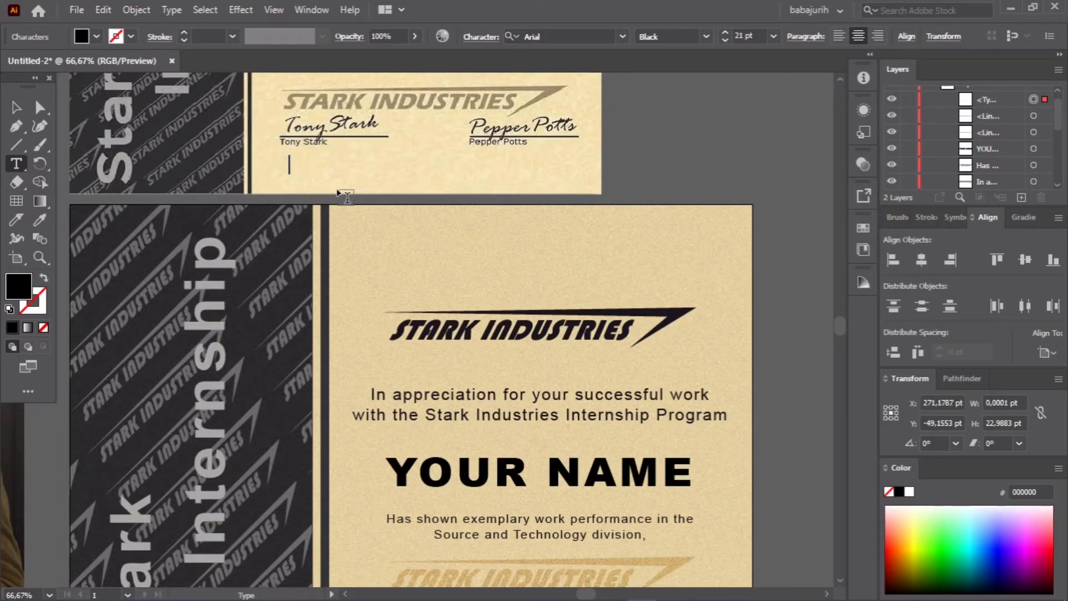
type("Tony Star")
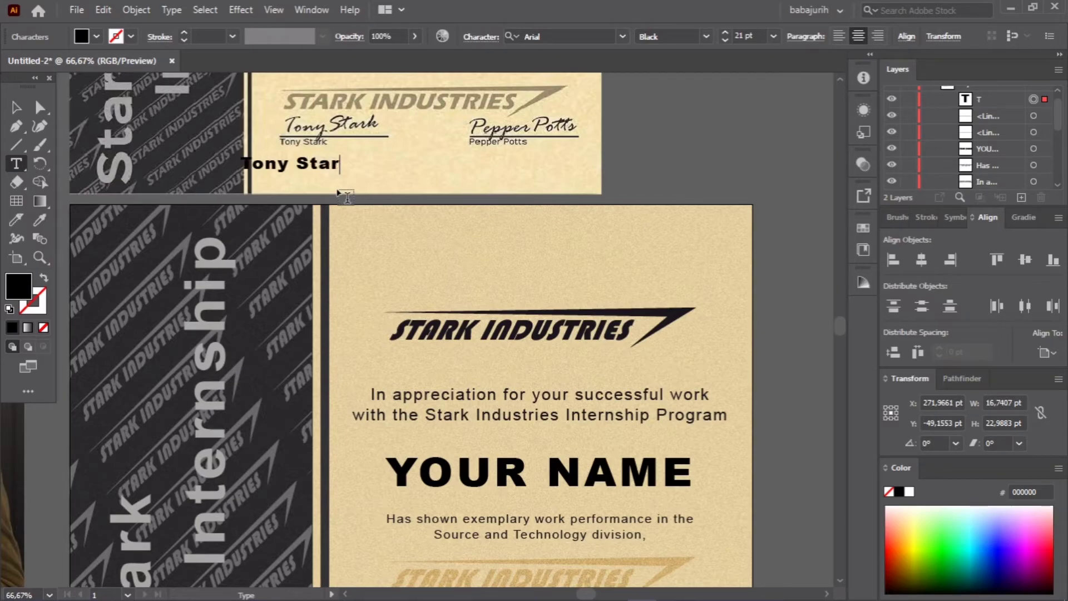
type("k")
key("Escape")
left_click(466, 160)
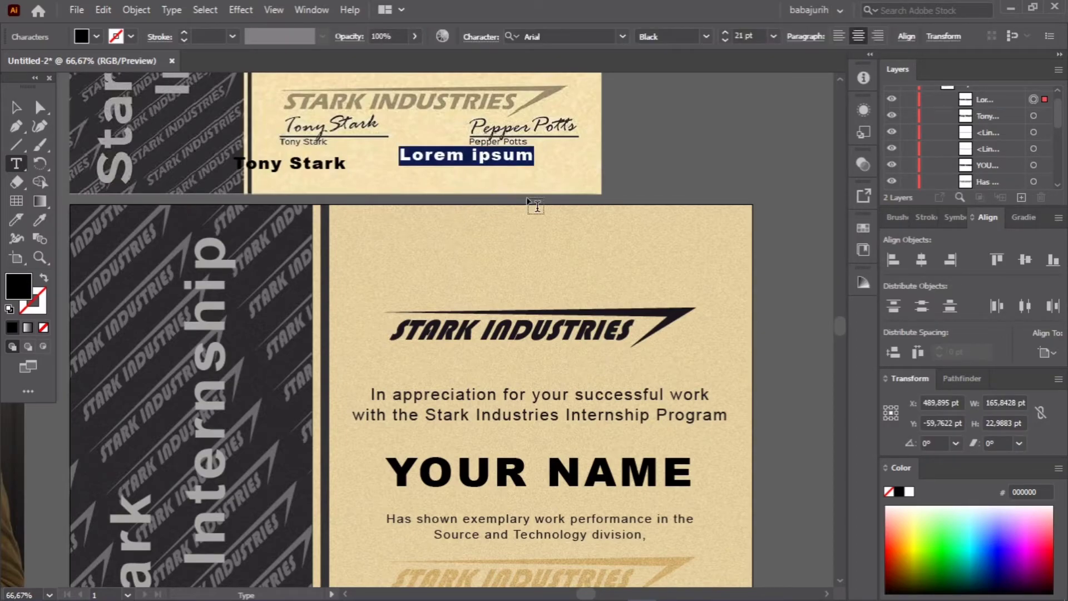
type("Pepper Po")
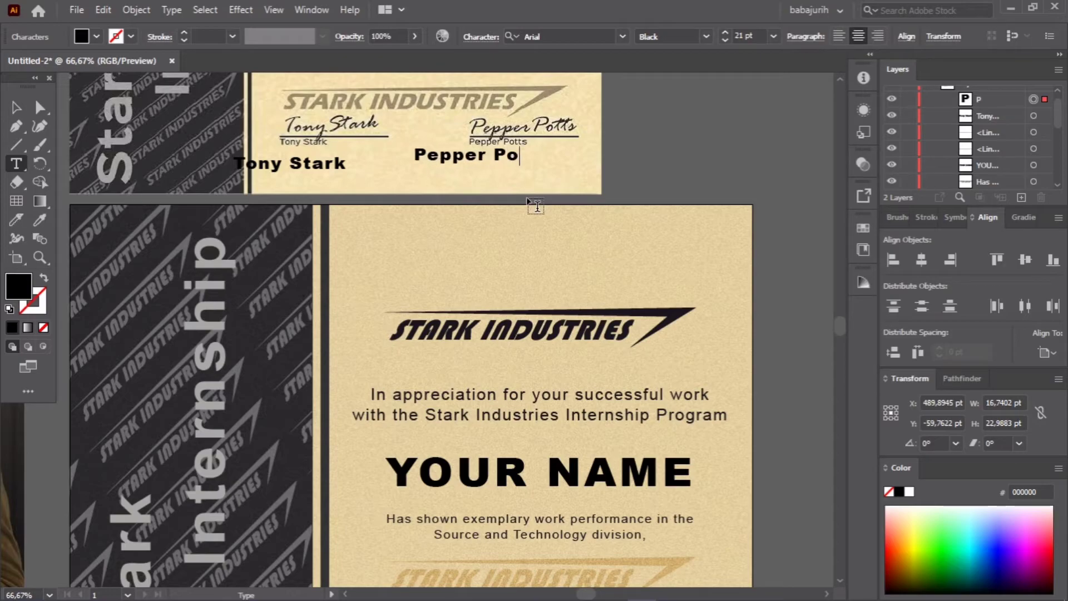
type("tts")
key("Escape")
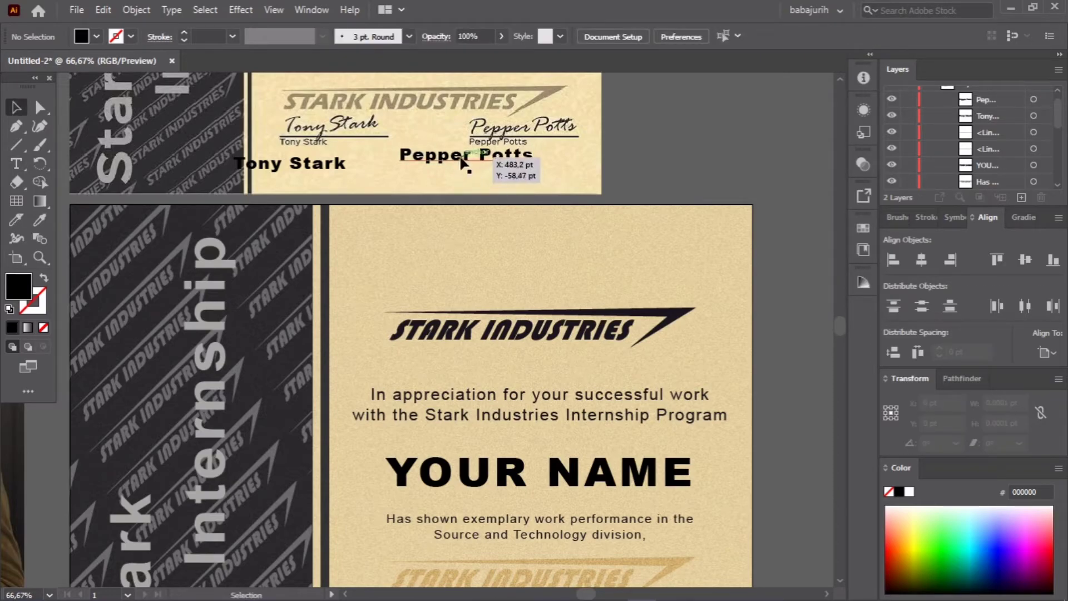
Set both name labels to the Narrow style and move them onto the lower certificate
left_click_drag(334, 164, 380, 161)
left_click(425, 156, "shift")
left_click(706, 36)
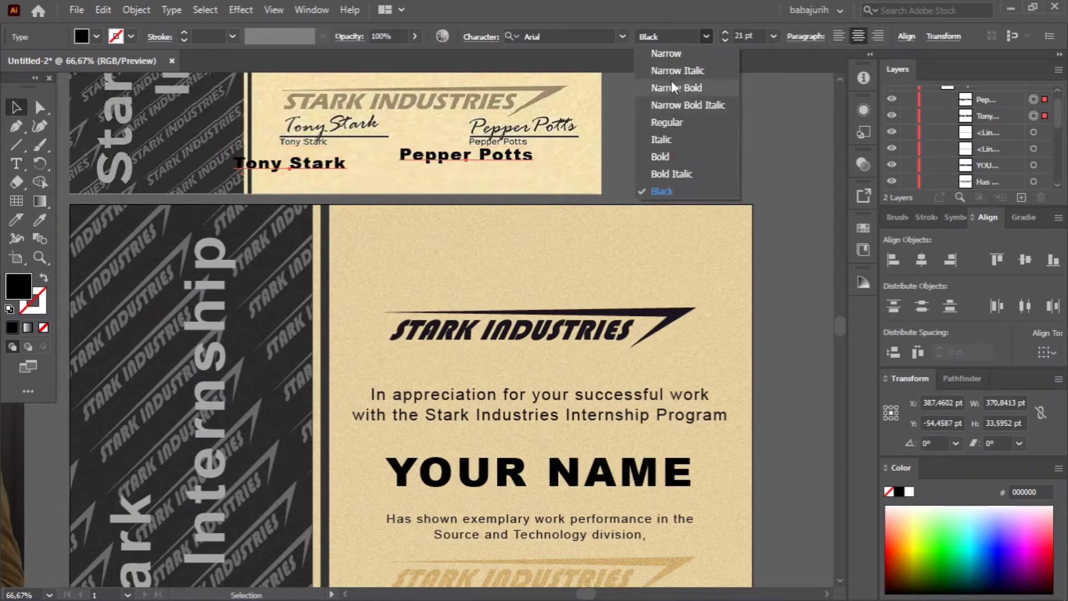
left_click(675, 53)
mouse_move(521, 161)
left_mouse_down()
mouse_move(502, 368)
mouse_move(551, 423)
mouse_move(609, 426)
left_mouse_up()
scroll(502, 368, "down", 5)
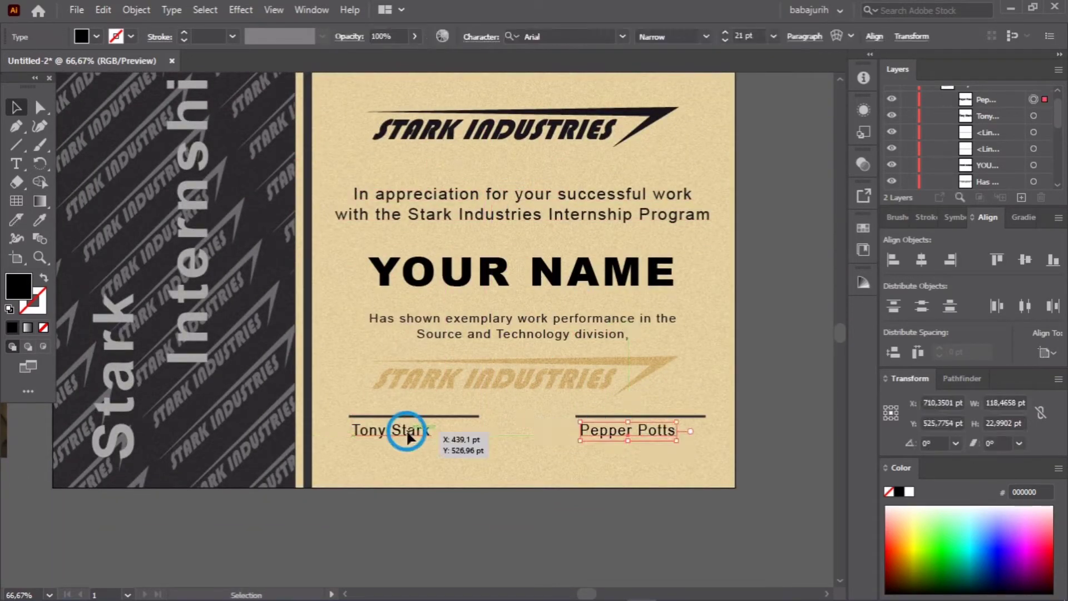
left_click_drag(393, 436, 390, 431)
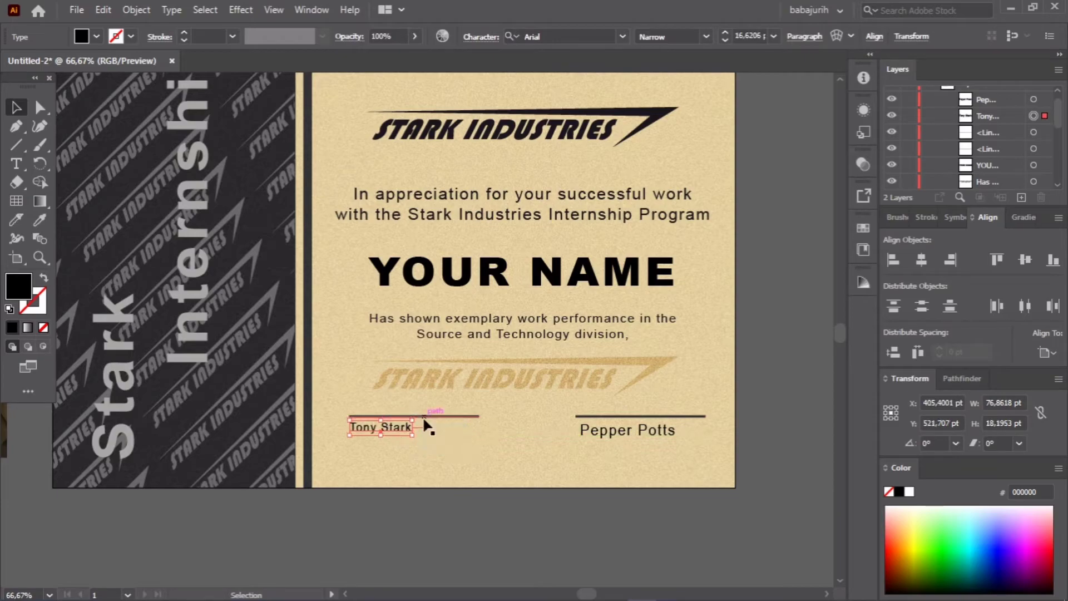
Nudge the Tony Stark label into place under the left signature line
scroll(523, 444, "up", 2)
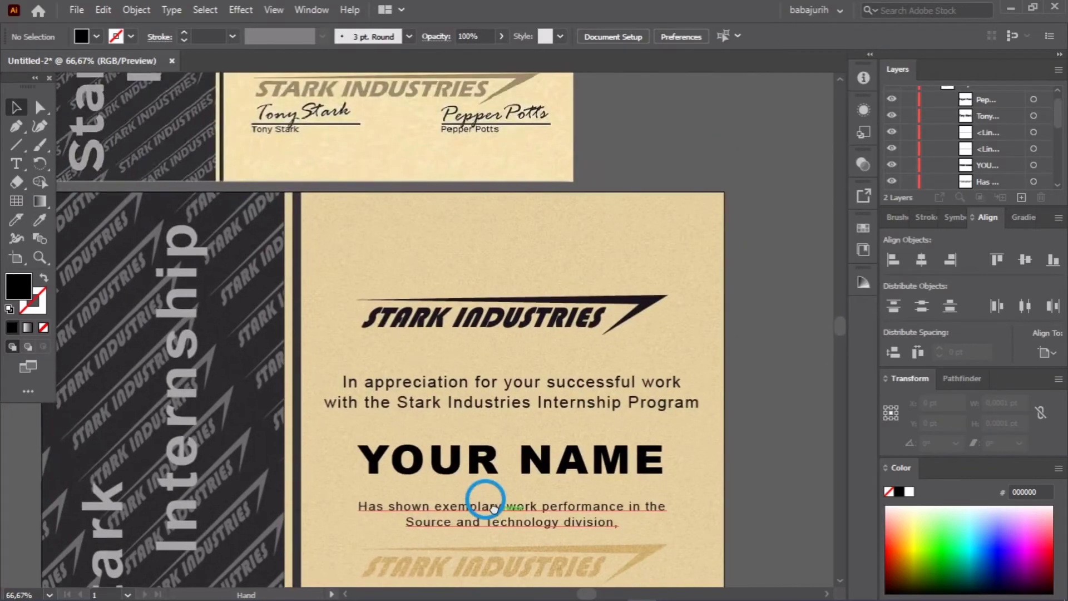
left_click(369, 480)
left_click_drag(372, 476, 371, 483)
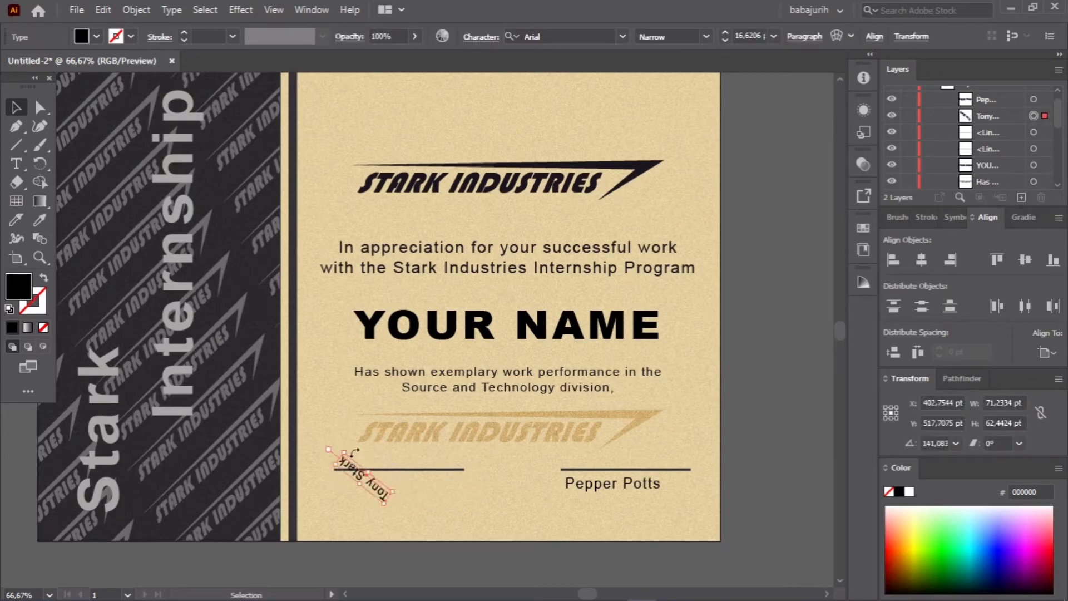
left_click(354, 469, "shift")
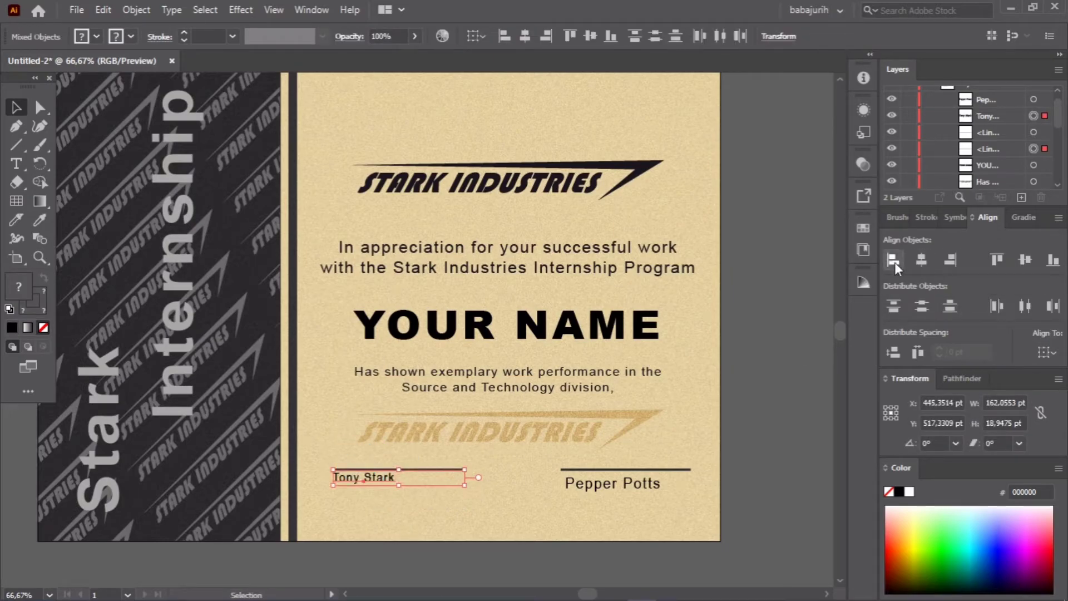
left_click(781, 389)
Copy Tony Stark's text style onto Pepper Potts and move it onto its signature line
left_click(371, 481)
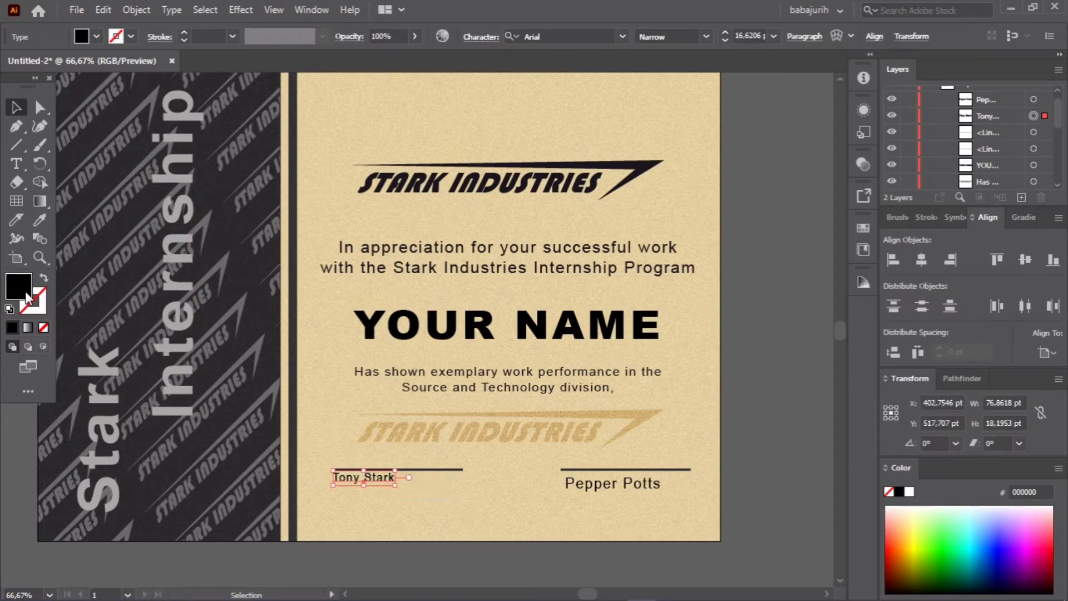
left_click(606, 325)
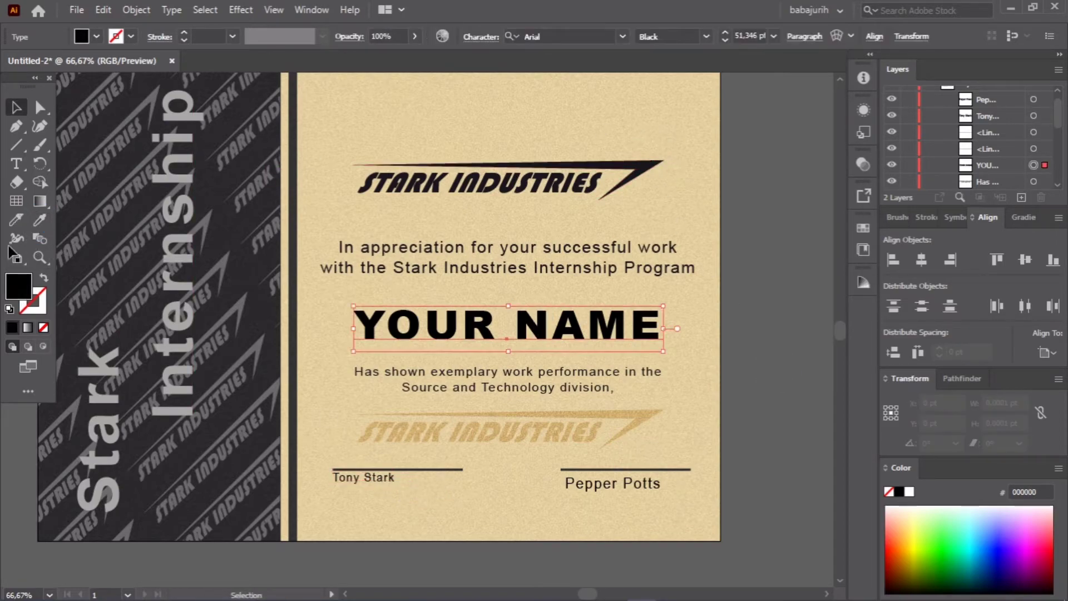
left_click(544, 503)
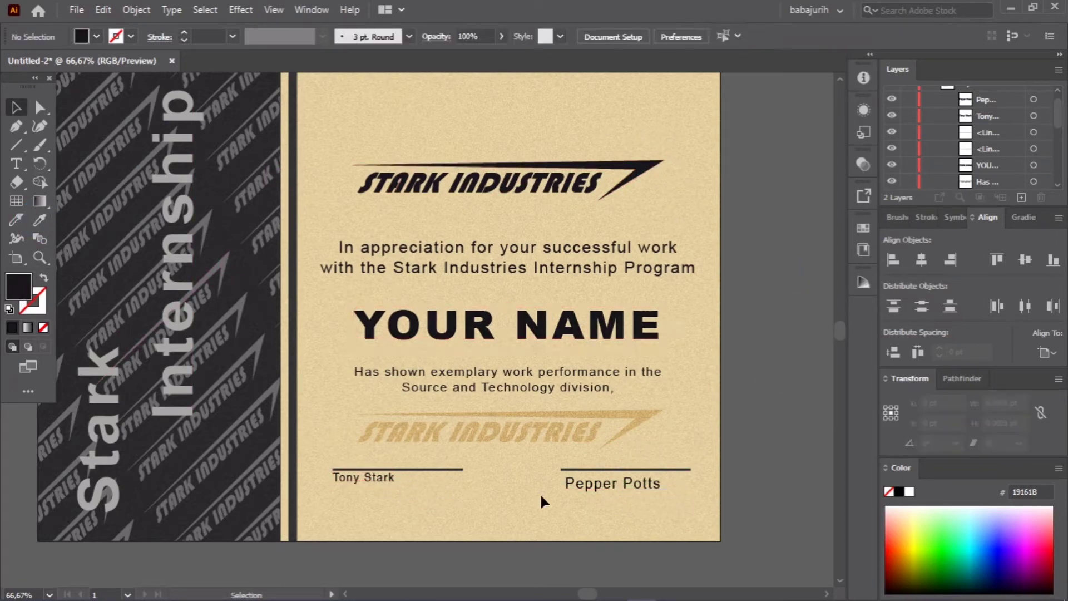
left_click(615, 485)
key("i")
left_click(383, 476)
key("v")
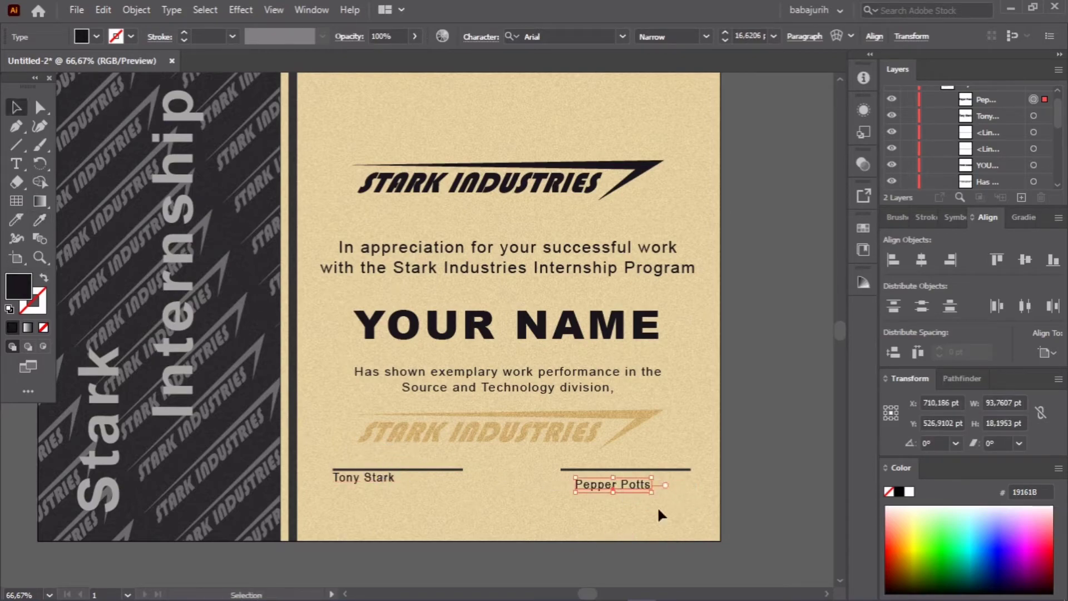
left_click(758, 463)
left_click_drag(624, 493, 620, 494)
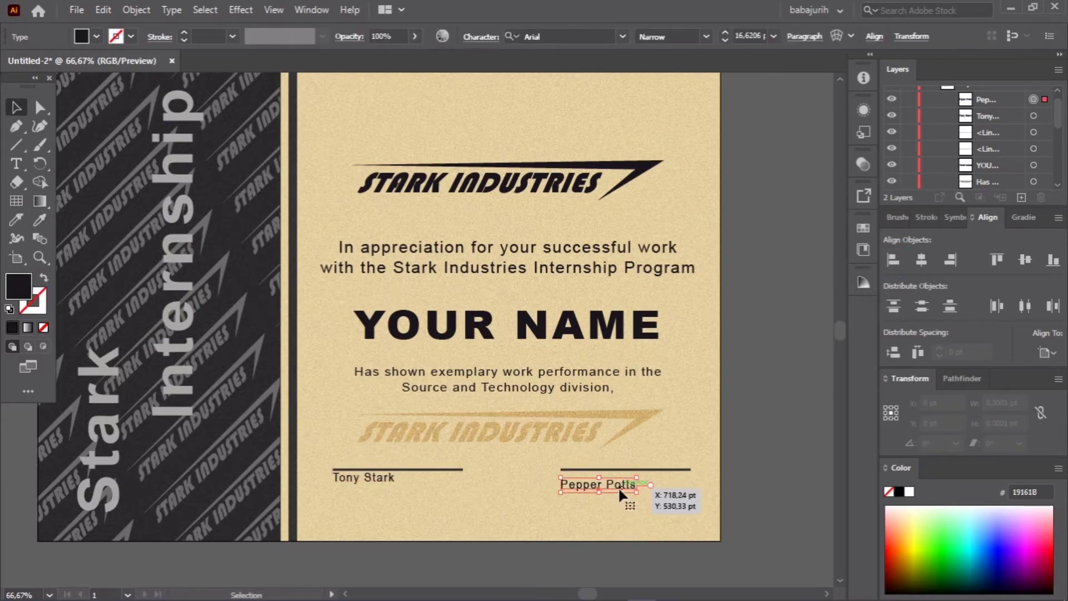
left_click(786, 425)
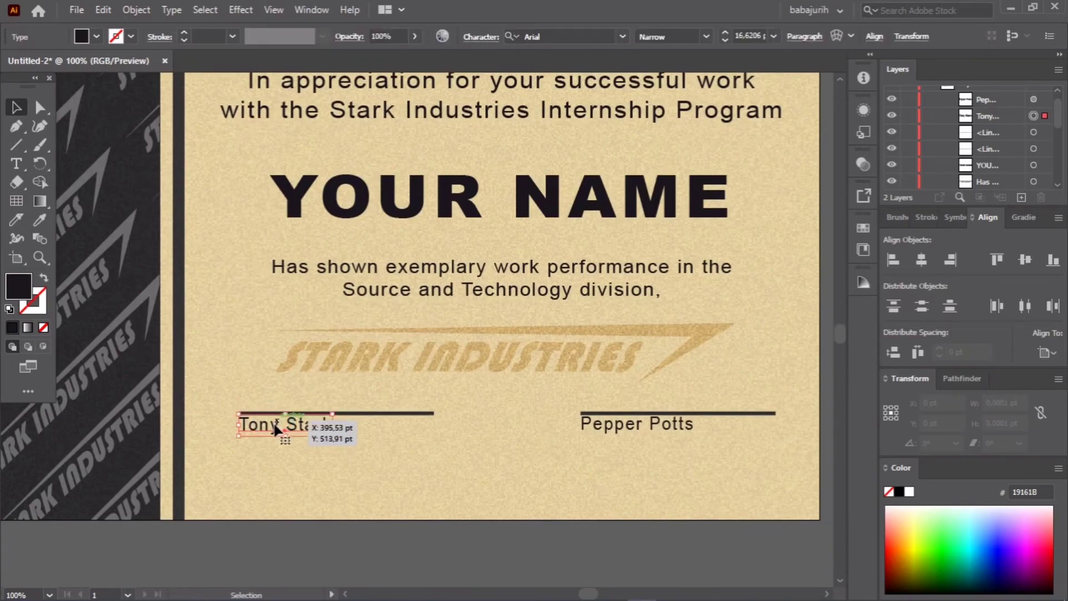
Make a larger copy of Tony Stark set in Beautiful People Personal Use
mouse_move(284, 424)
left_mouse_down()
mouse_move(283, 389)
mouse_move(428, 350)
mouse_move(381, 394)
left_mouse_up()
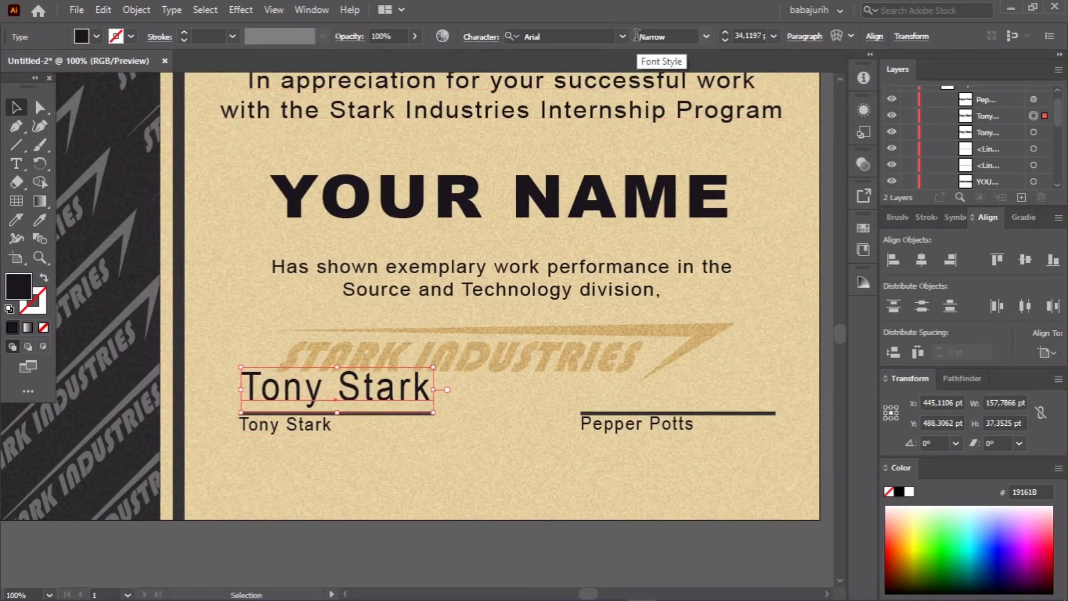
left_click(622, 36)
scroll(674, 229, "down", 3)
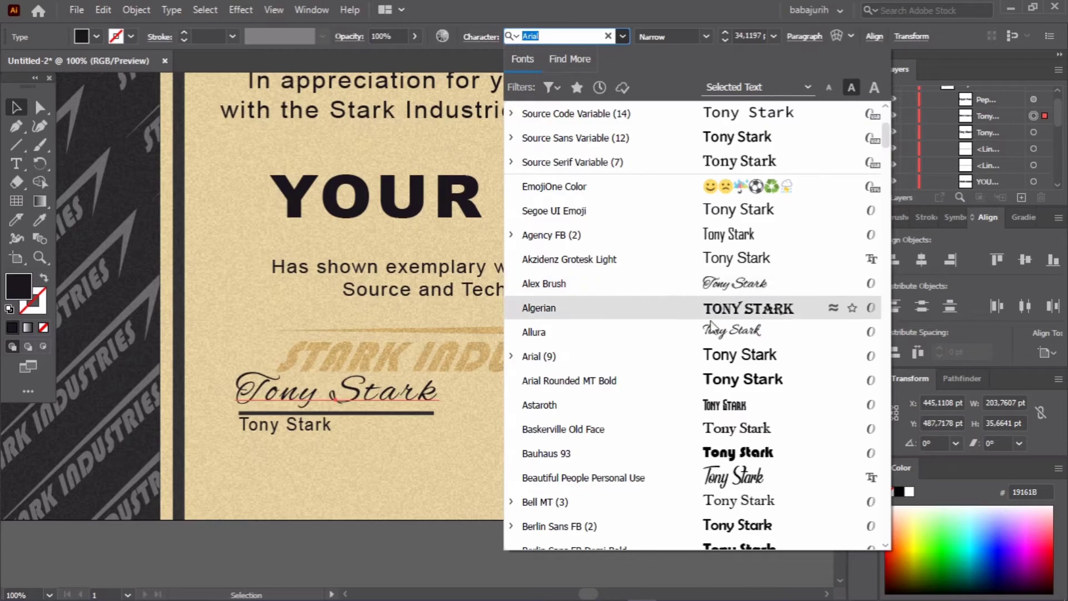
scroll(715, 339, "down", 1)
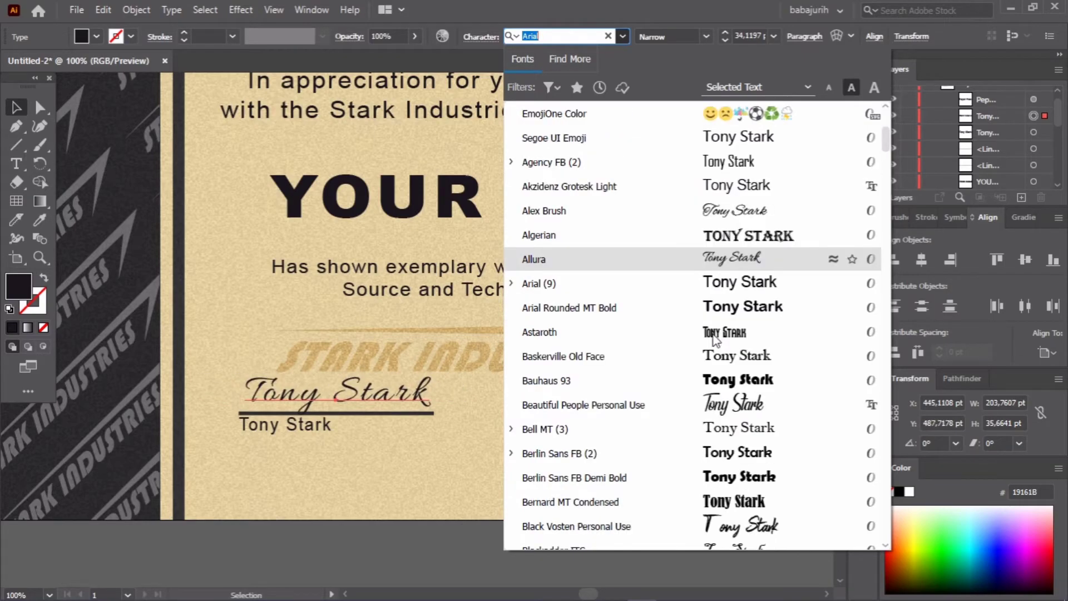
left_click(715, 405)
Move the Tony Stark copy to the upper artboard and set it in Freestyle Script
key("ctrl+minus")
key("ctrl+minus")
mouse_move(429, 453)
left_mouse_down()
mouse_move(408, 206)
mouse_move(429, 299)
mouse_move(397, 202)
left_mouse_up()
key("ctrl+plus")
key("ctrl+plus")
key("ctrl+plus")
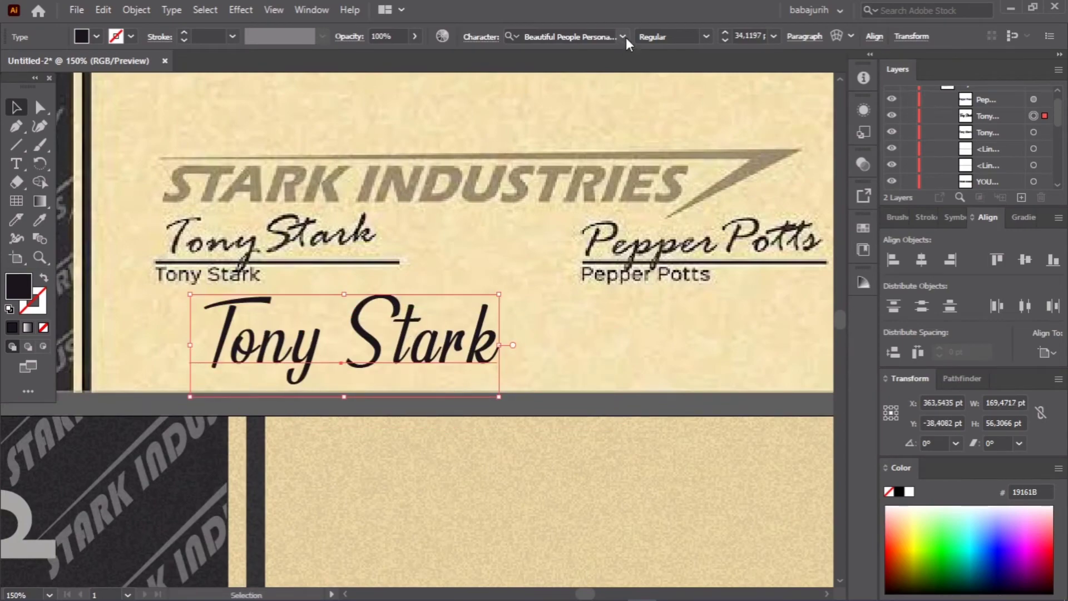
left_click(623, 37)
scroll(681, 349, "down", 2)
scroll(695, 311, "down", 1)
scroll(705, 320, "down", 2)
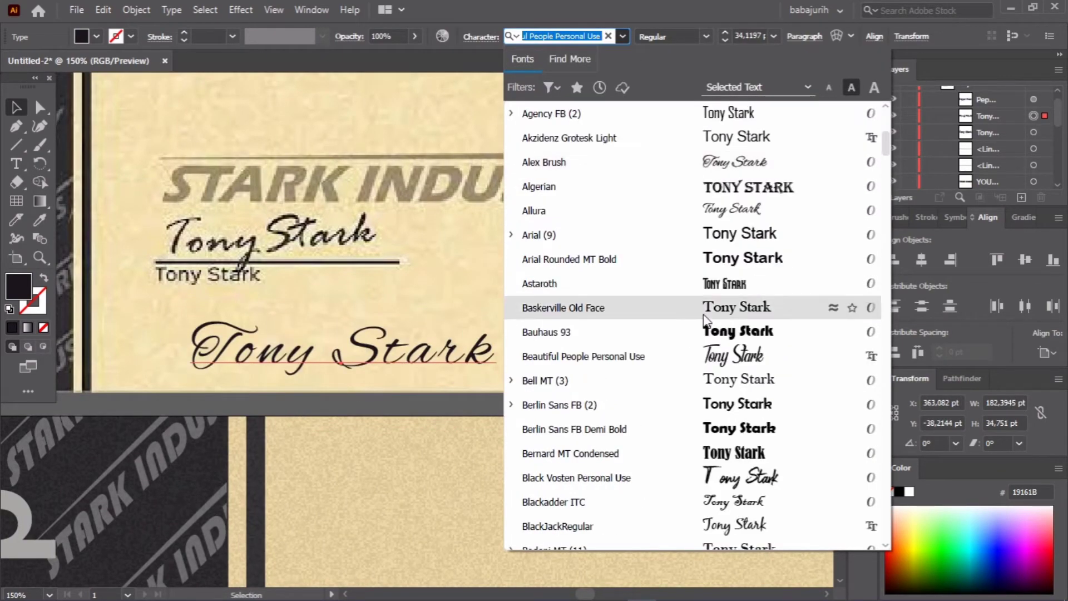
scroll(705, 353, "down", 1)
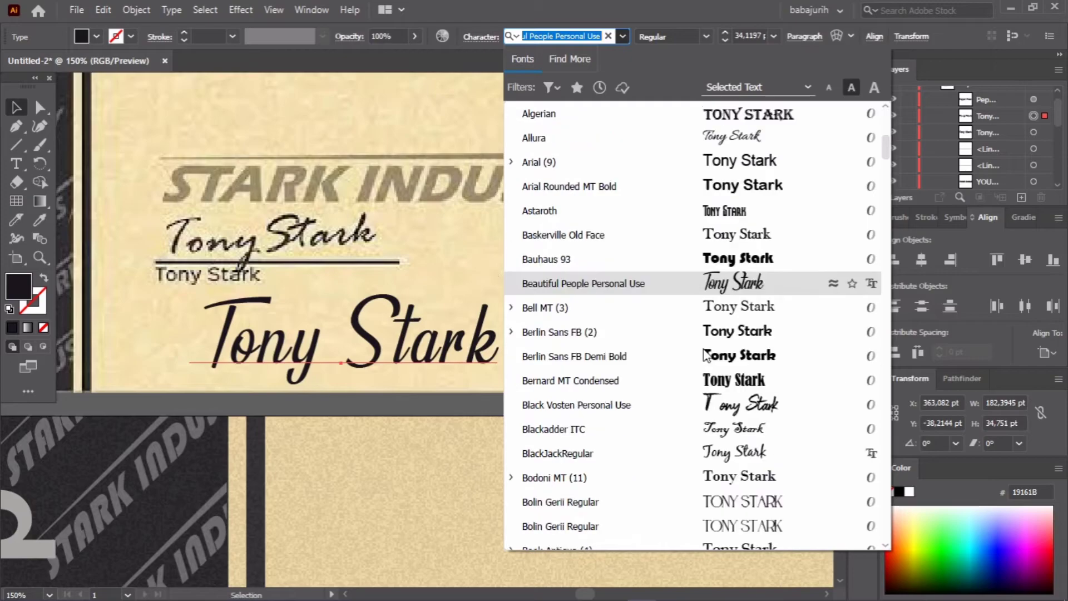
scroll(717, 380, "down", 1)
scroll(723, 362, "down", 2)
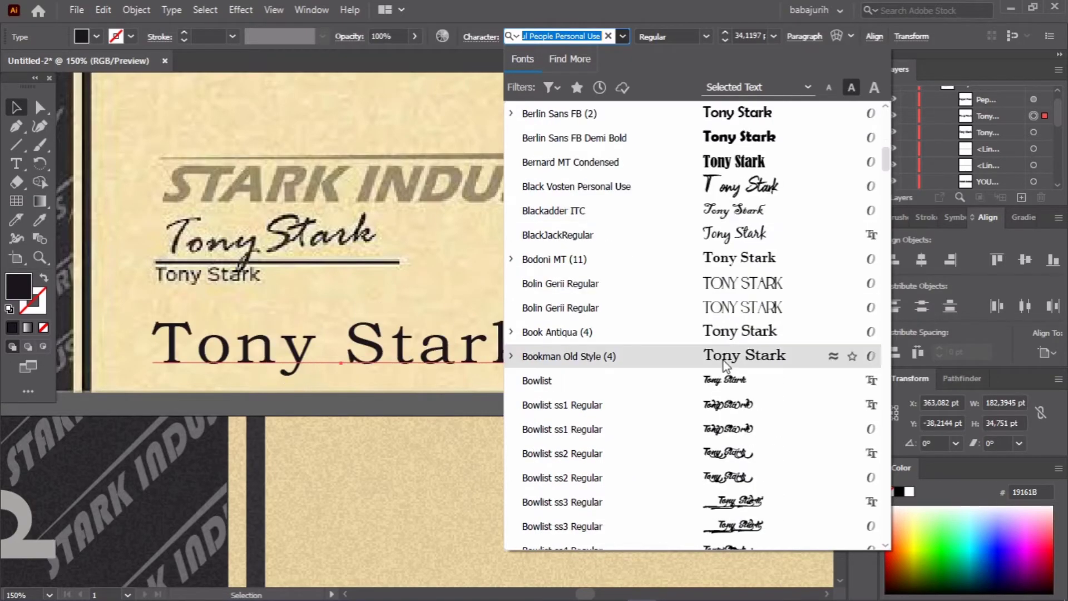
scroll(700, 395, "down", 7)
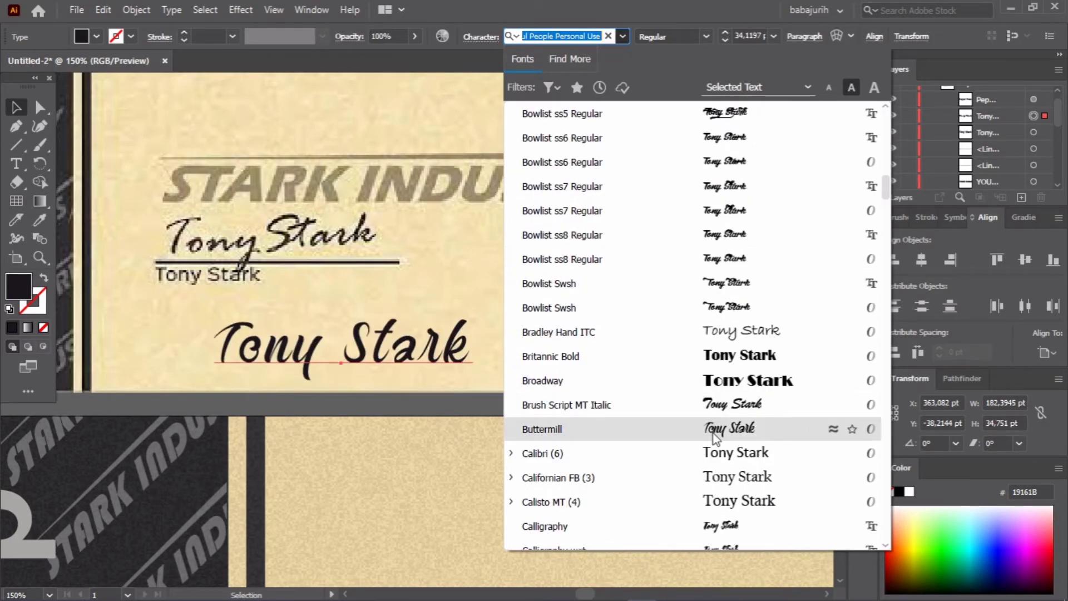
scroll(714, 436, "down", 4)
scroll(714, 439, "down", 2)
scroll(715, 362, "down", 3)
scroll(717, 312, "down", 3)
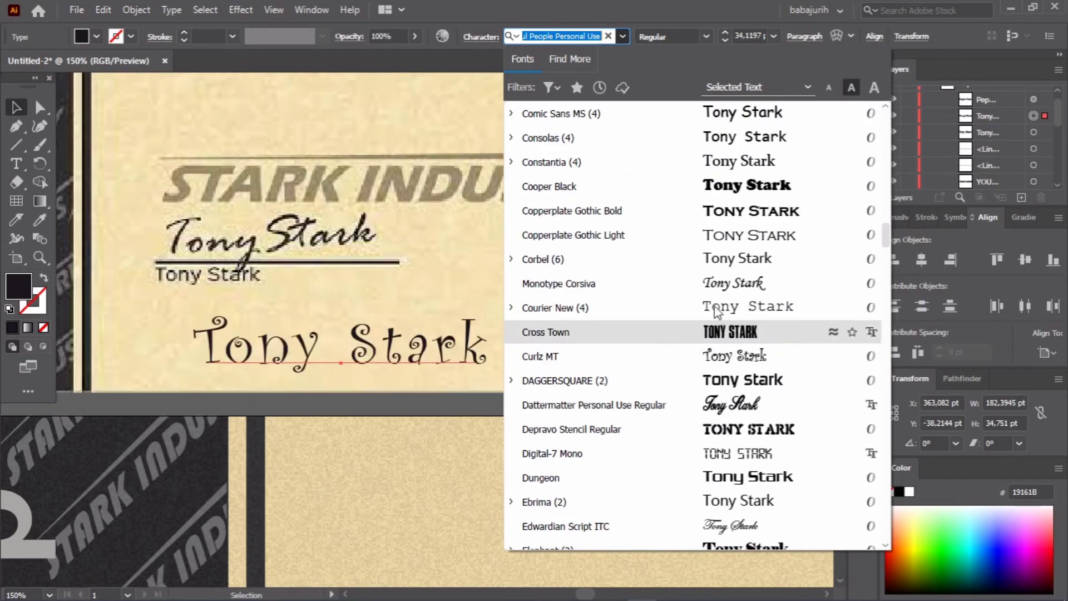
scroll(726, 473, "down", 5)
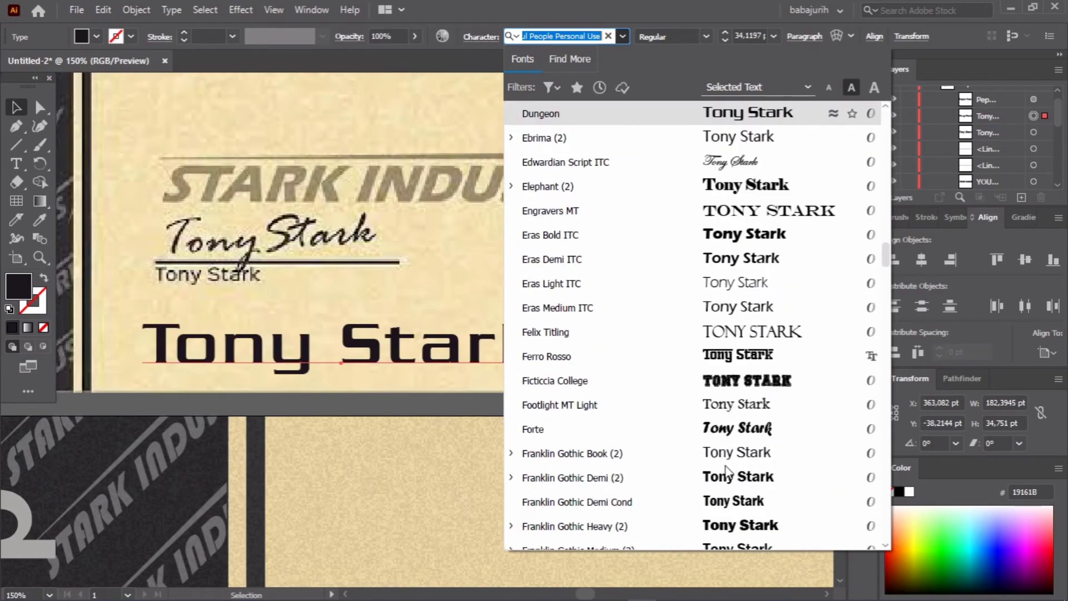
scroll(726, 389, "down", 3)
scroll(731, 312, "down", 1)
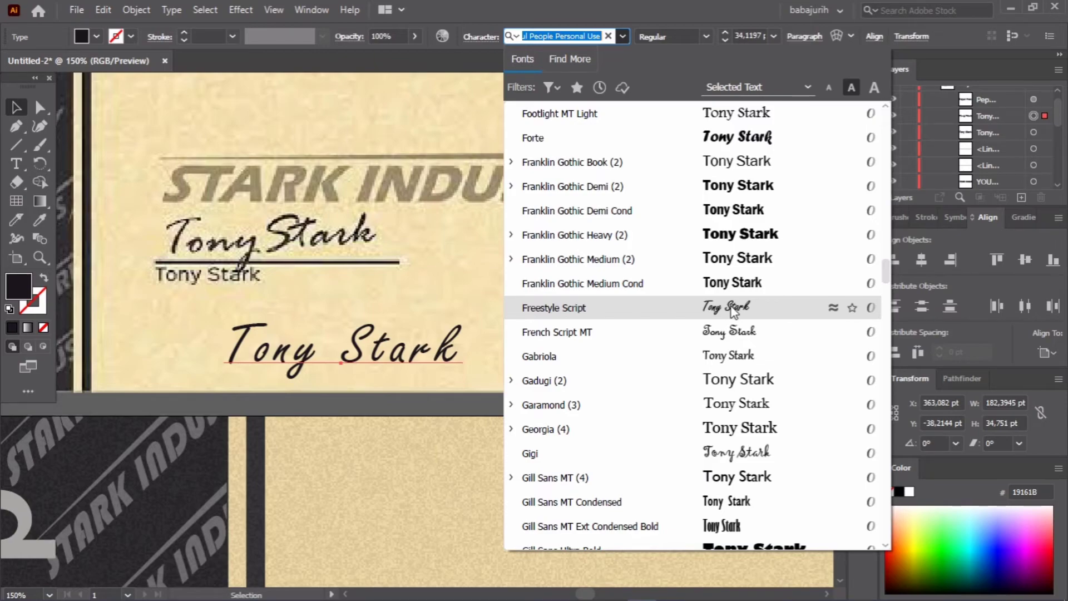
left_click(733, 311)
Set the script Tony Stark's tracking to -50 in the Character panel
left_click(482, 37)
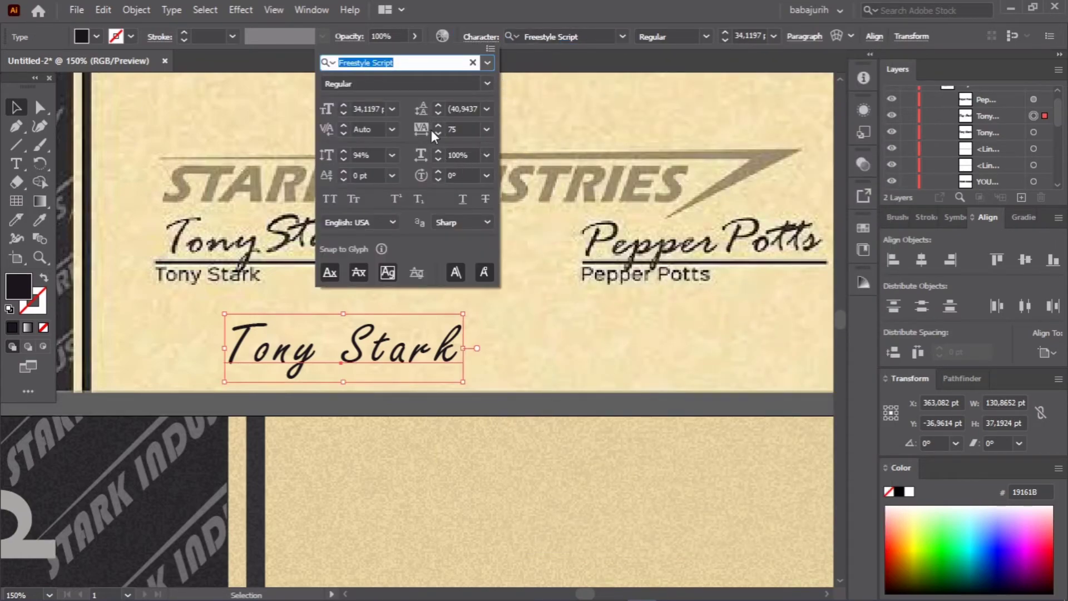
left_click(486, 129)
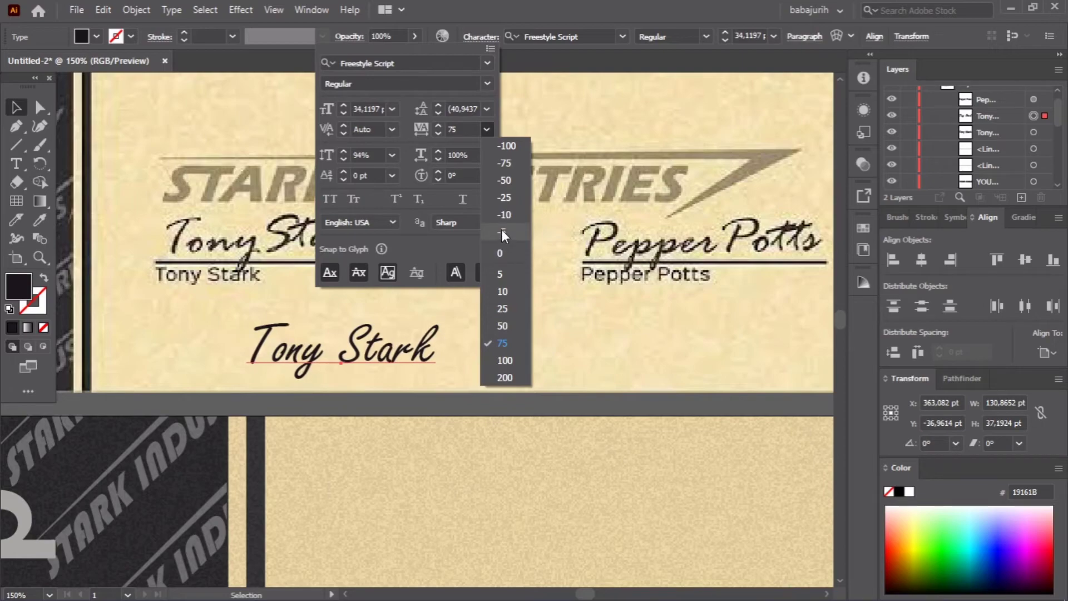
left_click(505, 180)
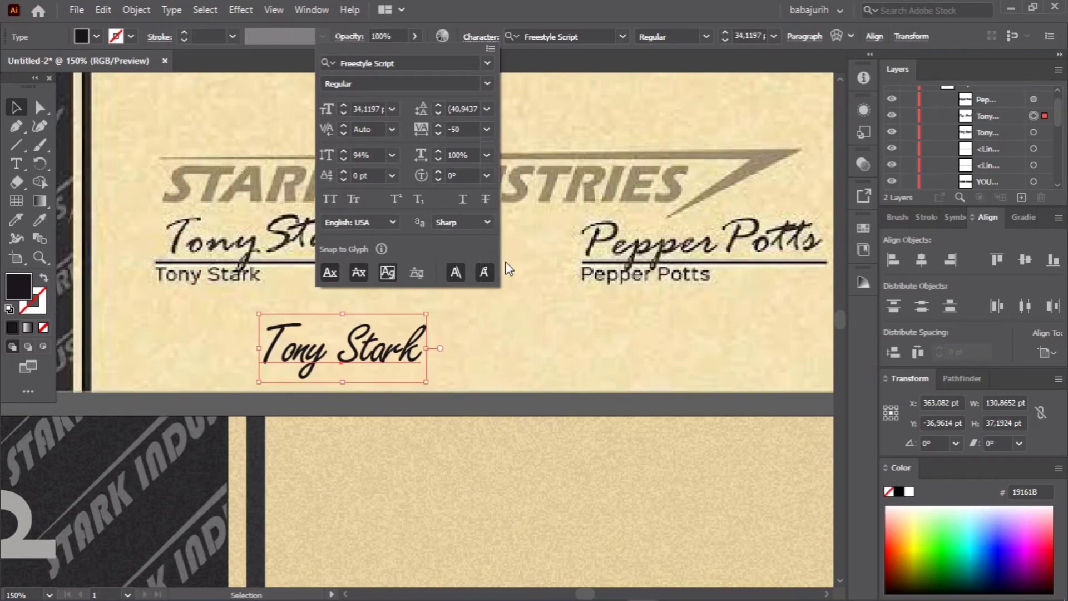
Select the script signature and move it down to the lower certificate
right_click(382, 353)
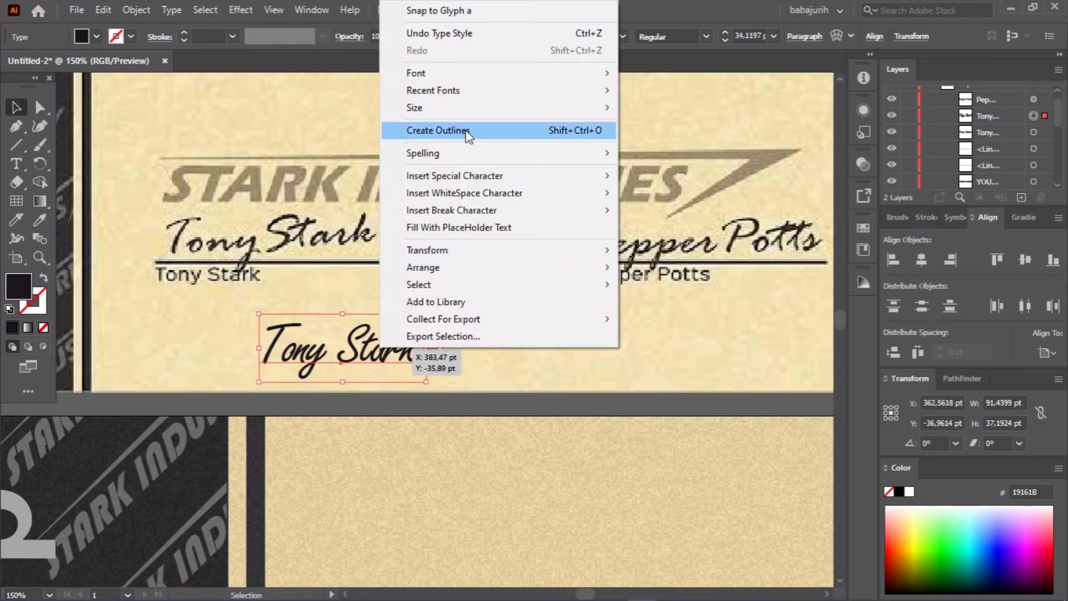
left_click(466, 134)
left_click(473, 348)
left_click(400, 349)
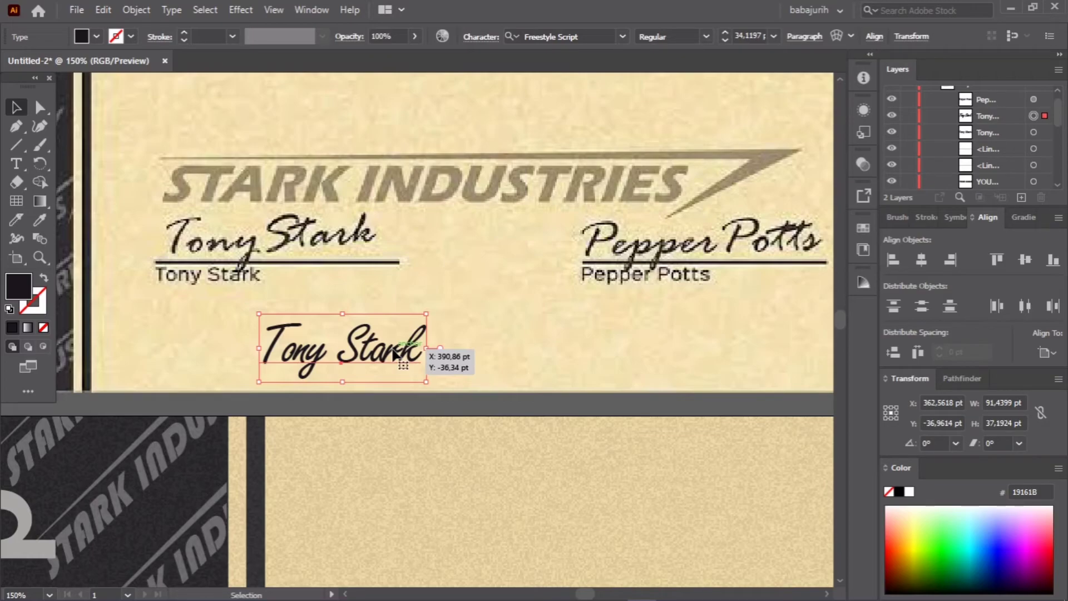
scroll(392, 354, "down", 3)
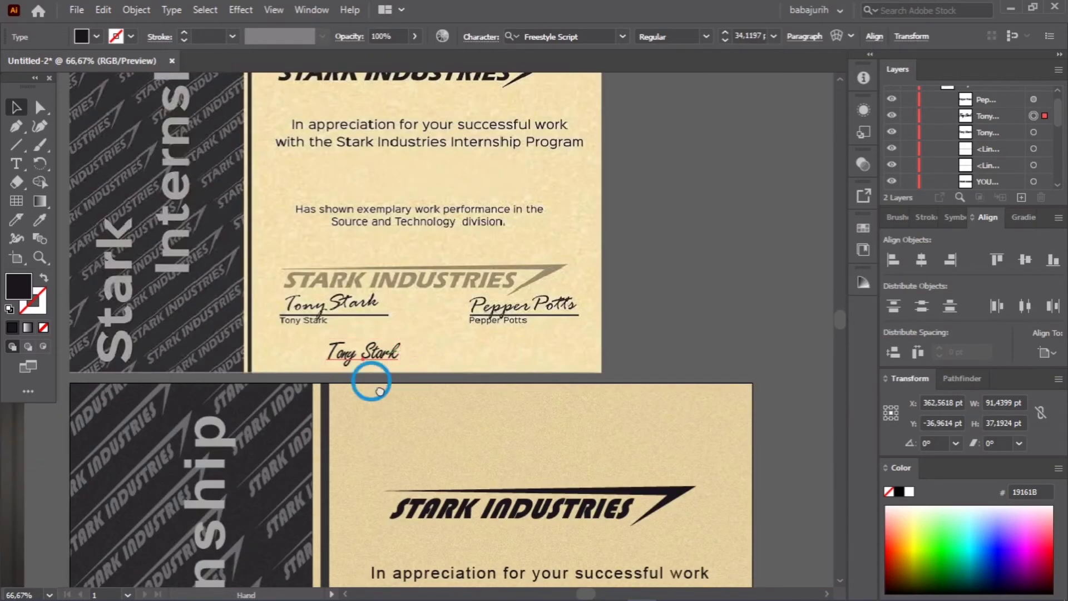
scroll(369, 381, "up", 1)
mouse_move(356, 167)
left_mouse_down()
mouse_move(471, 550)
mouse_move(415, 456)
left_mouse_up()
scroll(465, 429, "down", 3)
scroll(389, 484, "up", 2)
Enlarge the signature, tilt it about 4°, and nudge it onto Tony Stark's line
mouse_move(491, 412)
left_mouse_down()
mouse_move(512, 430)
mouse_move(496, 405)
left_mouse_up()
left_click_drag(470, 478, 472, 478)
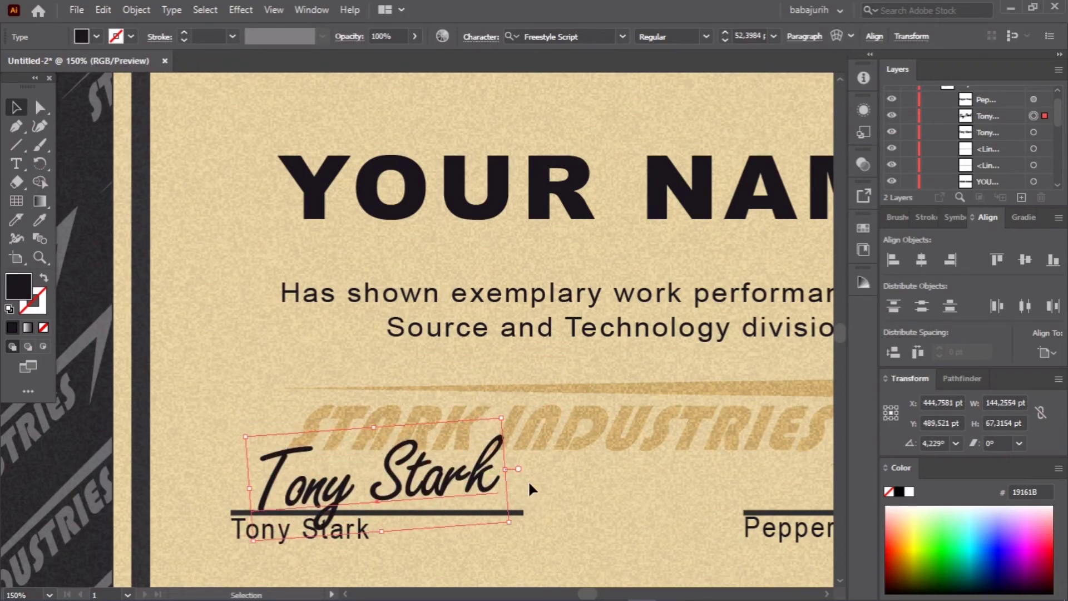
scroll(374, 333, "down", 2)
left_click_drag(403, 527, 373, 316)
scroll(350, 440, "up", 2)
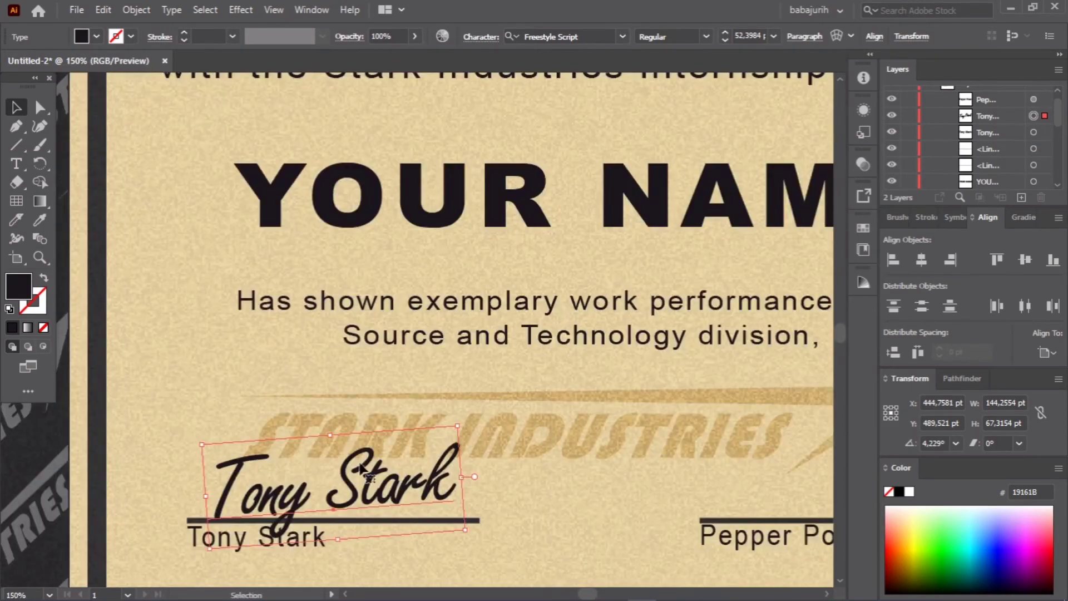
scroll(350, 440, "up", 1)
key("shift+t")
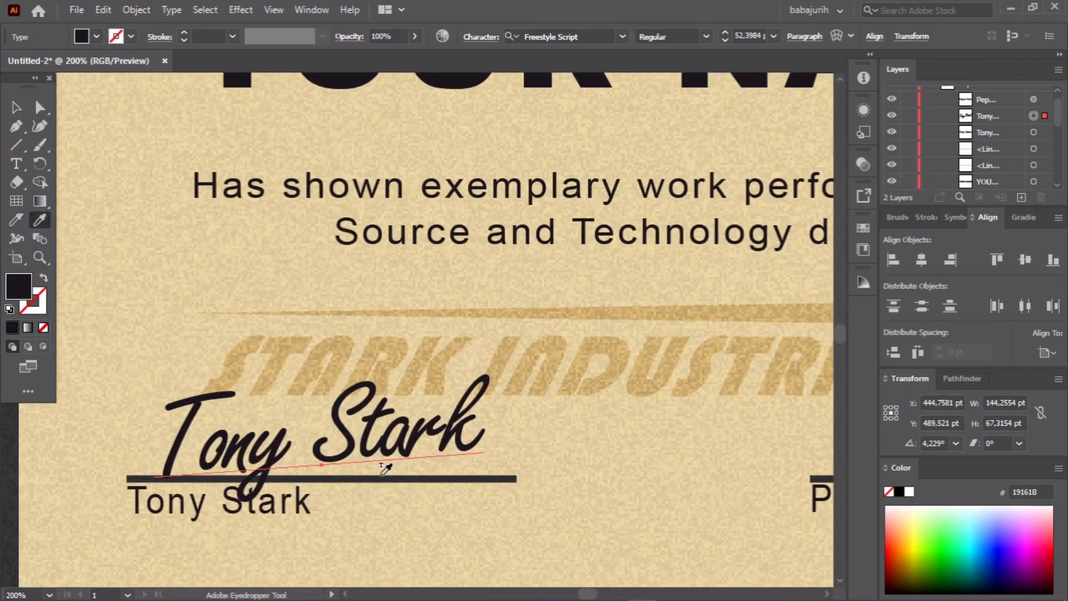
key("v")
scroll(598, 417, "down", 2)
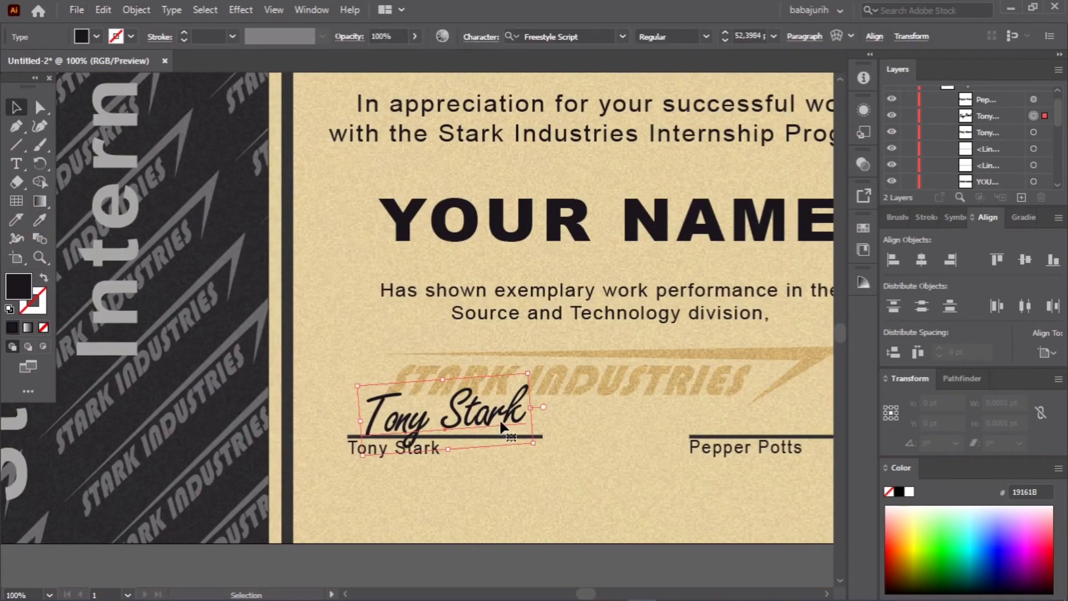
Set the Tony Stark signature in the Kasturi Dithamuf script font
left_click(622, 36)
scroll(655, 166, "down", 10)
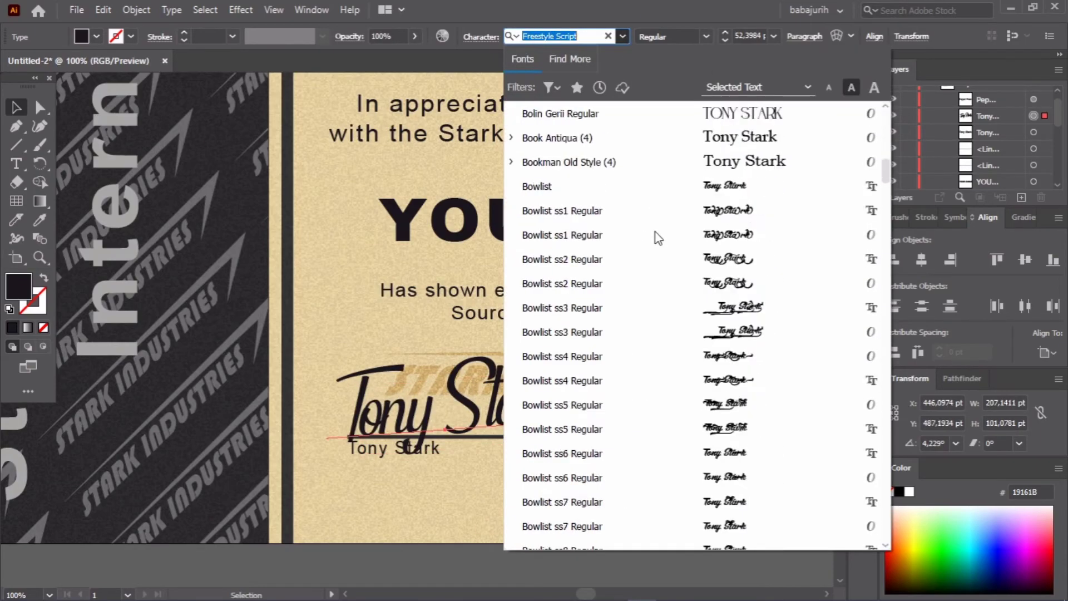
scroll(664, 245, "down", 15)
scroll(668, 256, "up", 2)
scroll(668, 257, "down", 5)
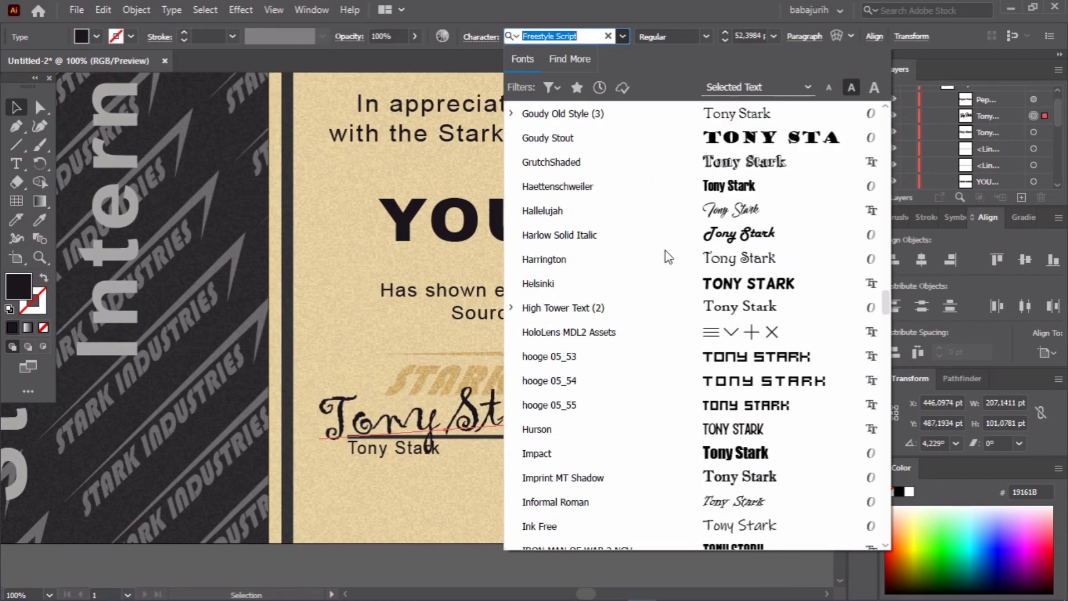
scroll(668, 257, "down", 2)
scroll(668, 257, "down", 2)
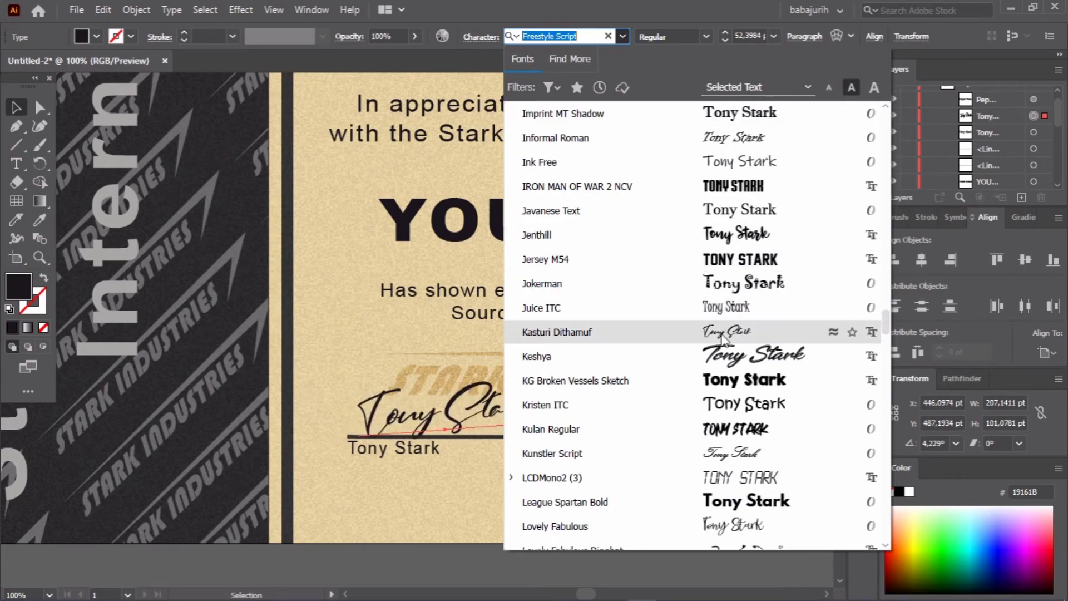
left_click(721, 337)
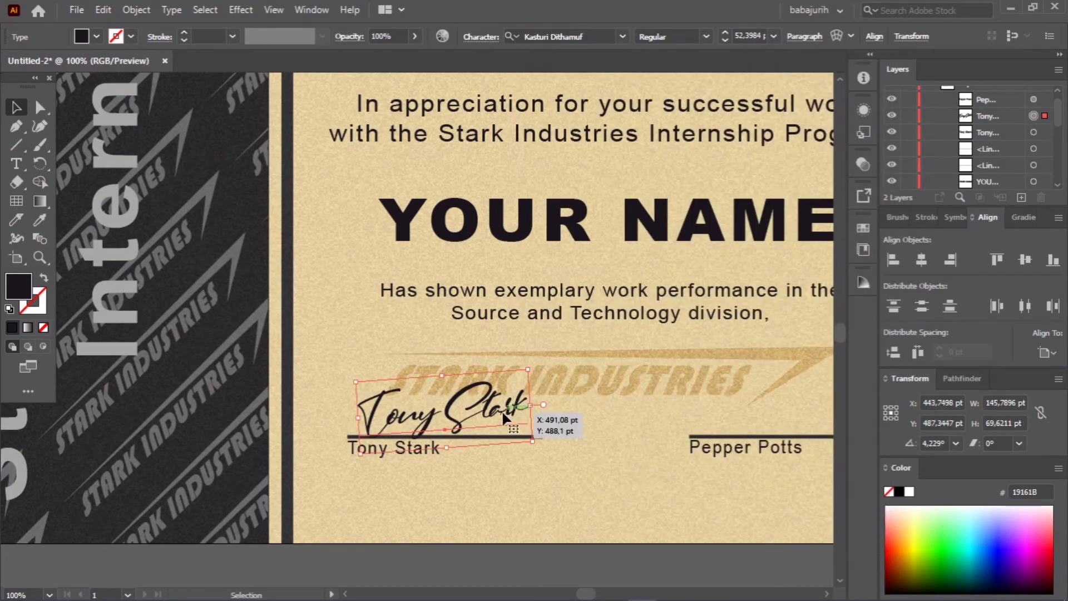
Shrink the Tony Stark signature to fit its line and nudge it slightly up
left_click_drag(603, 371, 573, 410)
left_click(573, 410)
left_click_drag(467, 414, 470, 407)
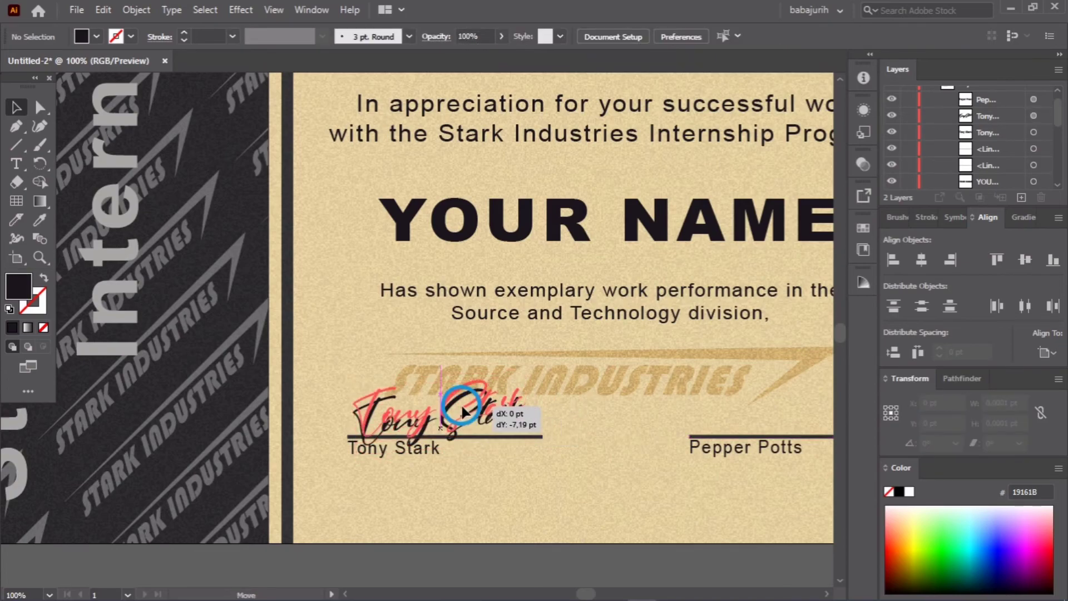
left_click(578, 416)
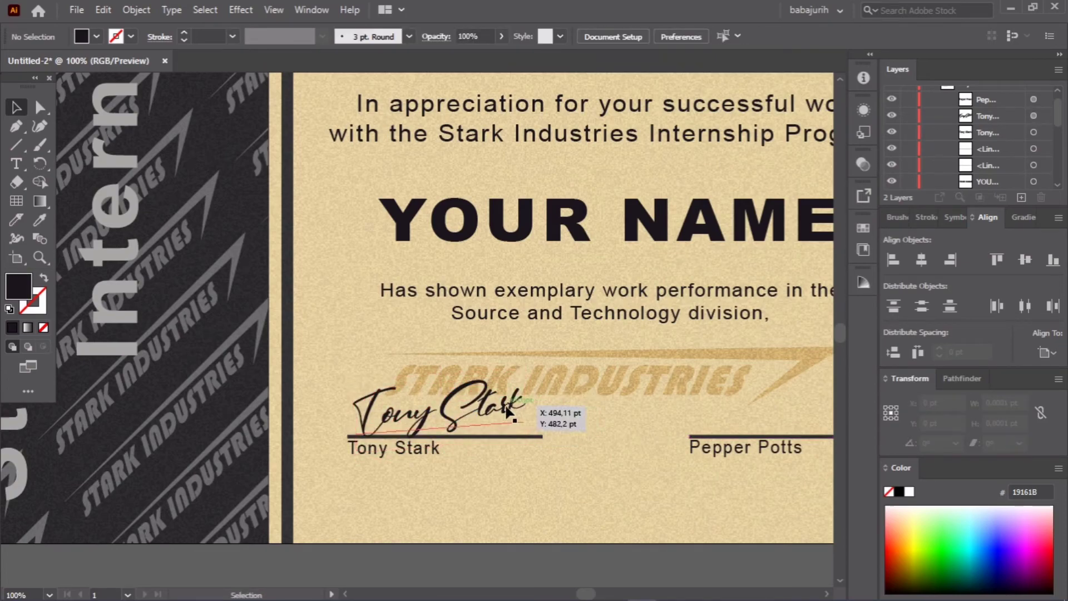
Fill the Tony Stark signature with dark colour 211E23
left_click_drag(578, 415, 534, 423)
double_click(18, 287)
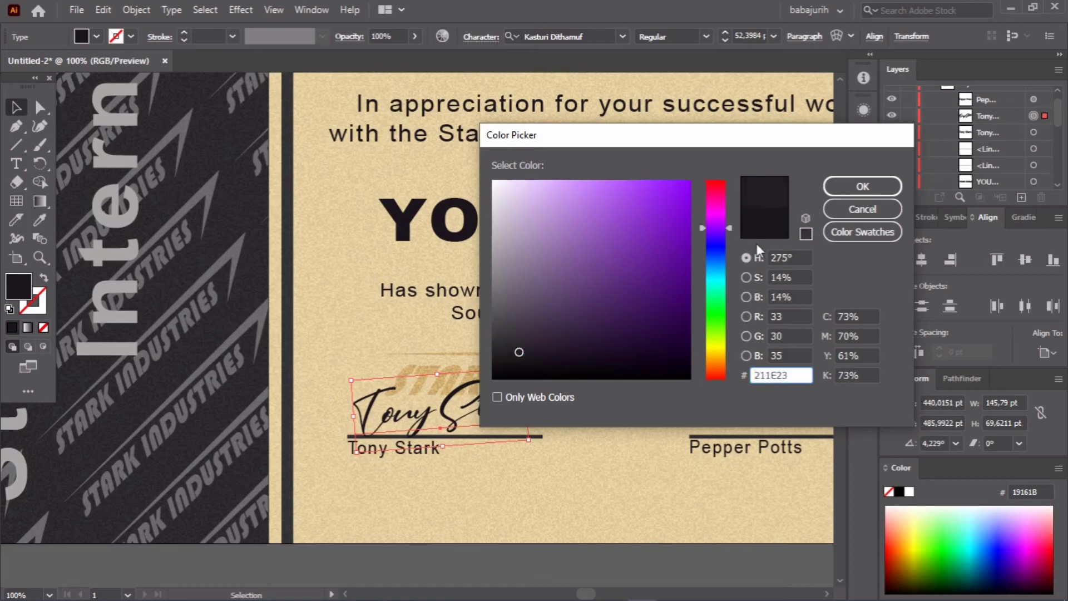
key("Return")
left_click(573, 426)
Duplicate Pepper Potts as a matching script signature placed on the right line
left_click(701, 457)
left_click_drag(700, 460, 703, 436)
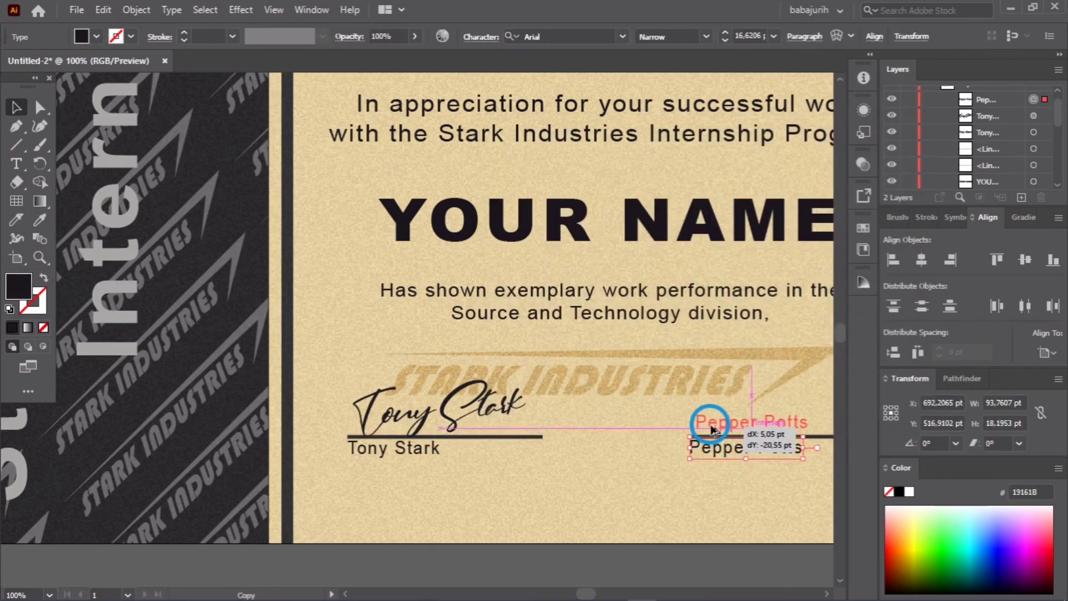
key("i")
left_click(462, 389)
key("v")
left_click_drag(678, 486, 561, 519)
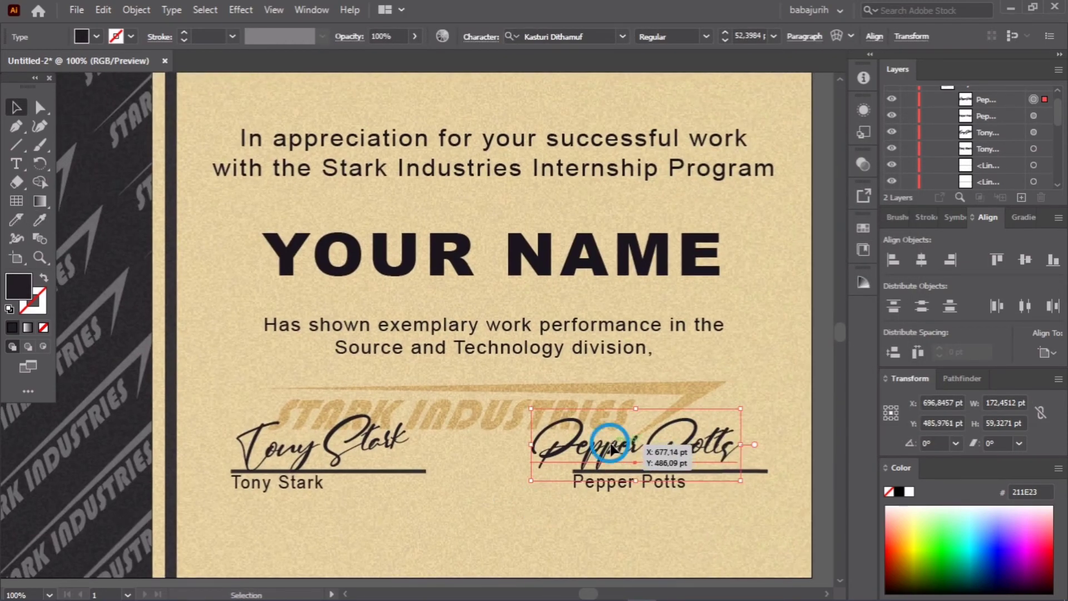
left_click_drag(608, 442, 650, 447)
left_click(555, 541)
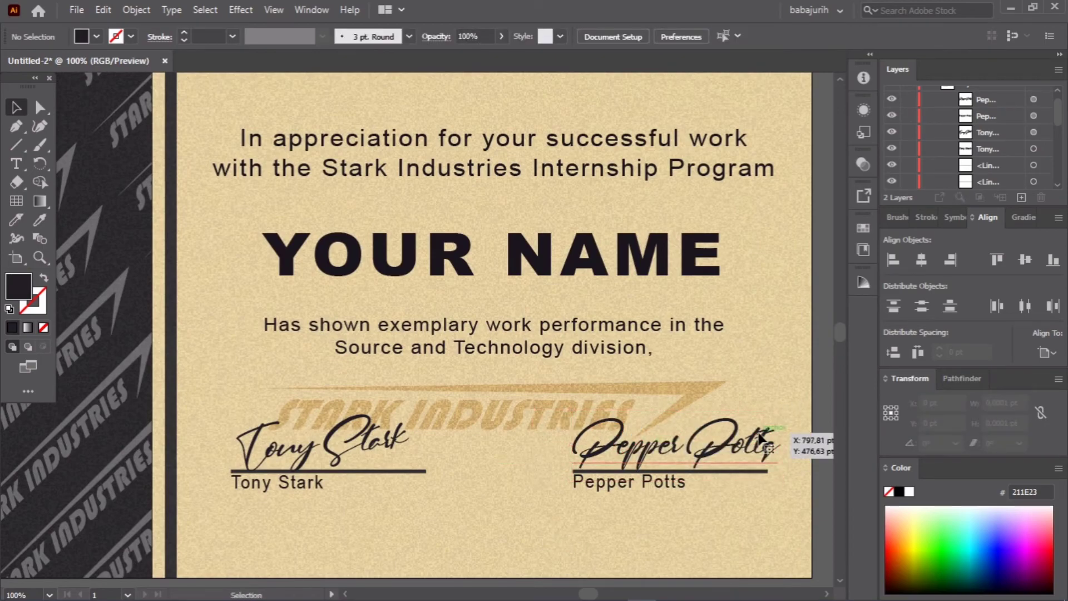
Tilt the Pepper Potts signature slightly up to the right
left_click(768, 445)
left_click_drag(795, 422, 779, 398)
left_click(717, 531)
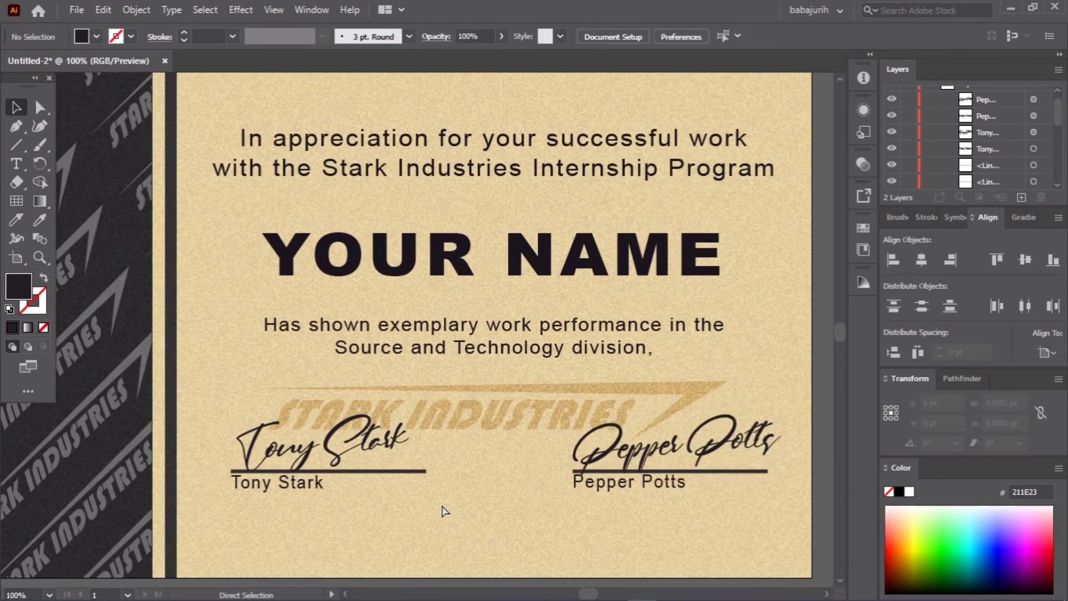
scroll(445, 510, "down", 1)
scroll(445, 510, "down", 2)
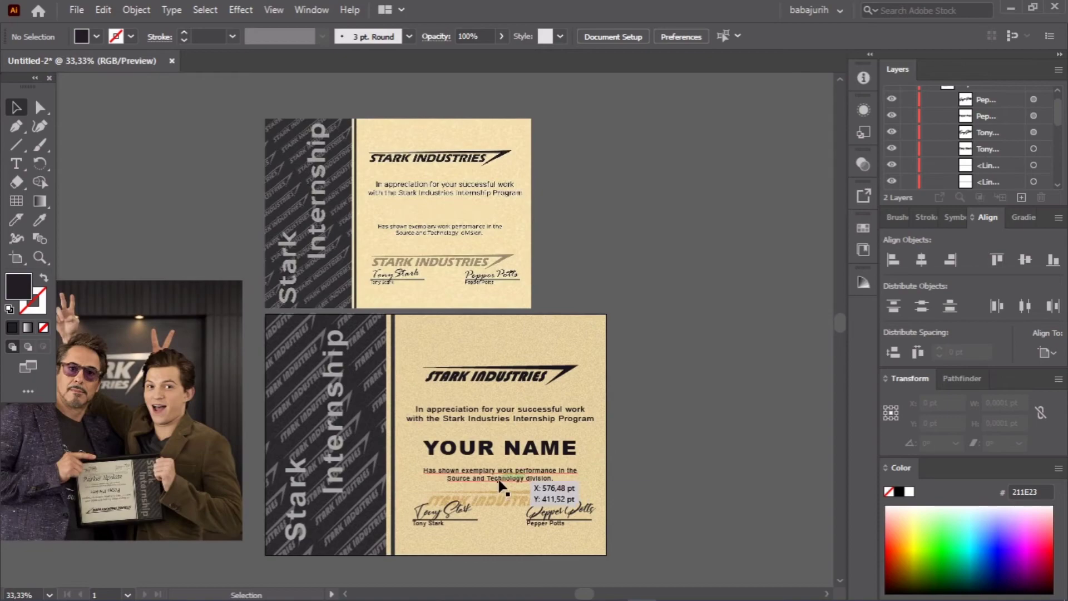
Adjust the body text and raise the Stark Industries logo on the lower certificate
left_click_drag(499, 474, 500, 483)
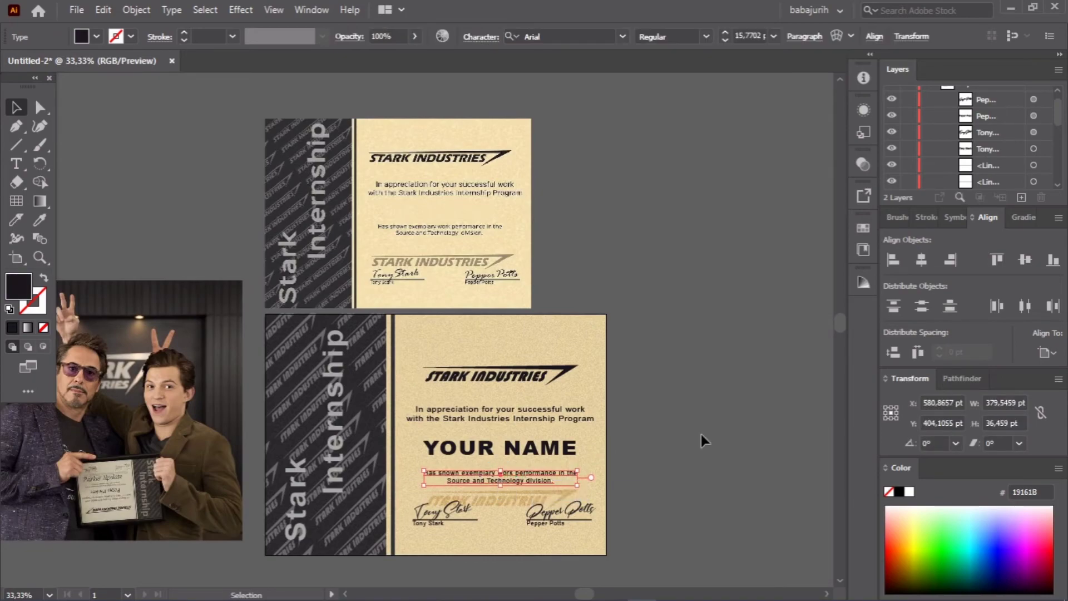
left_click(703, 441)
left_click(560, 380)
left_click_drag(560, 380, 560, 370)
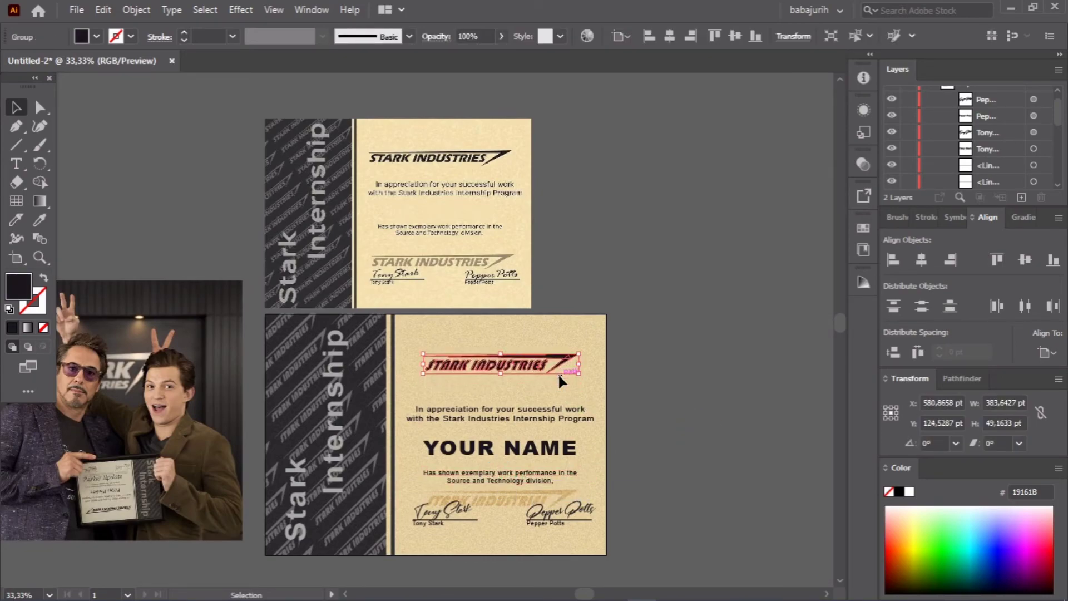
Shift-nudge the In appreciation and YOUR NAME text blocks upward
left_click(551, 417)
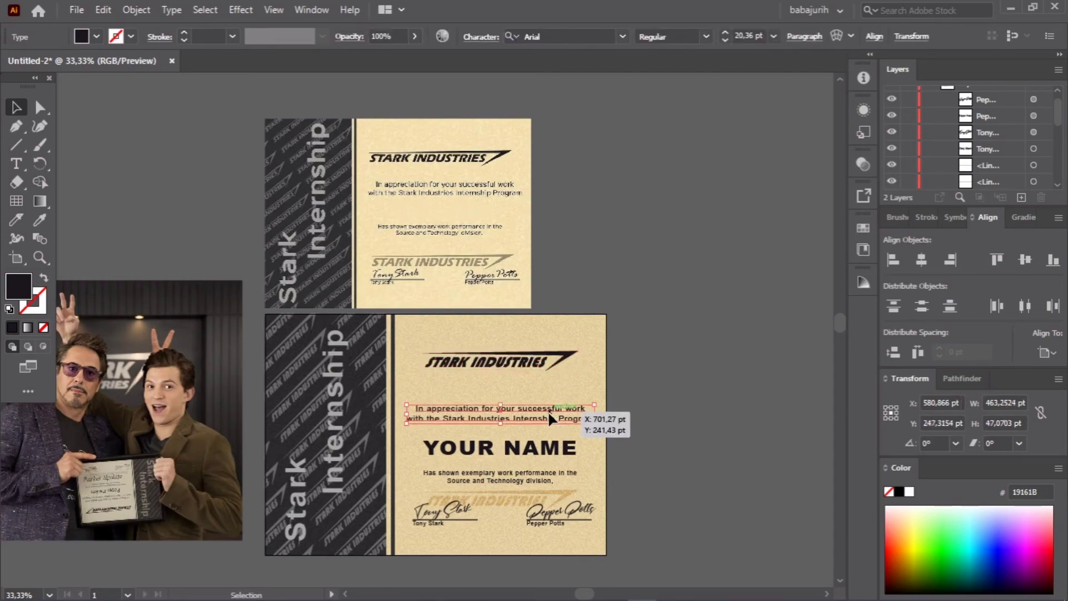
key("shift+Up")
key("shift+Up")
key("shift+Up")
key("shift+Up")
key("shift+Up")
left_click(534, 450)
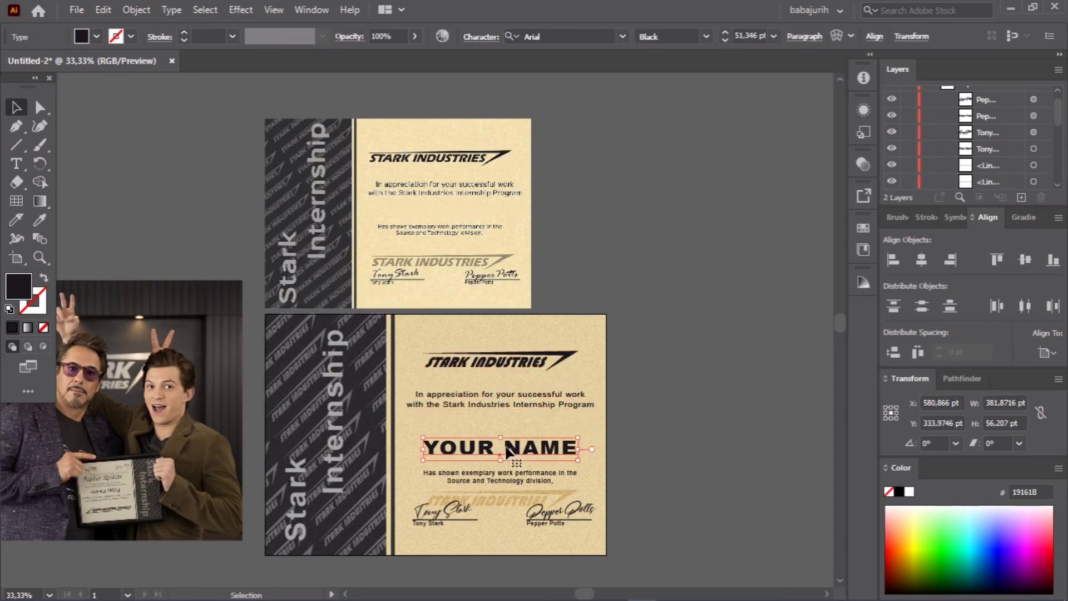
key("shift+Up")
key("shift+Up")
key("shift+Up")
left_click(543, 476)
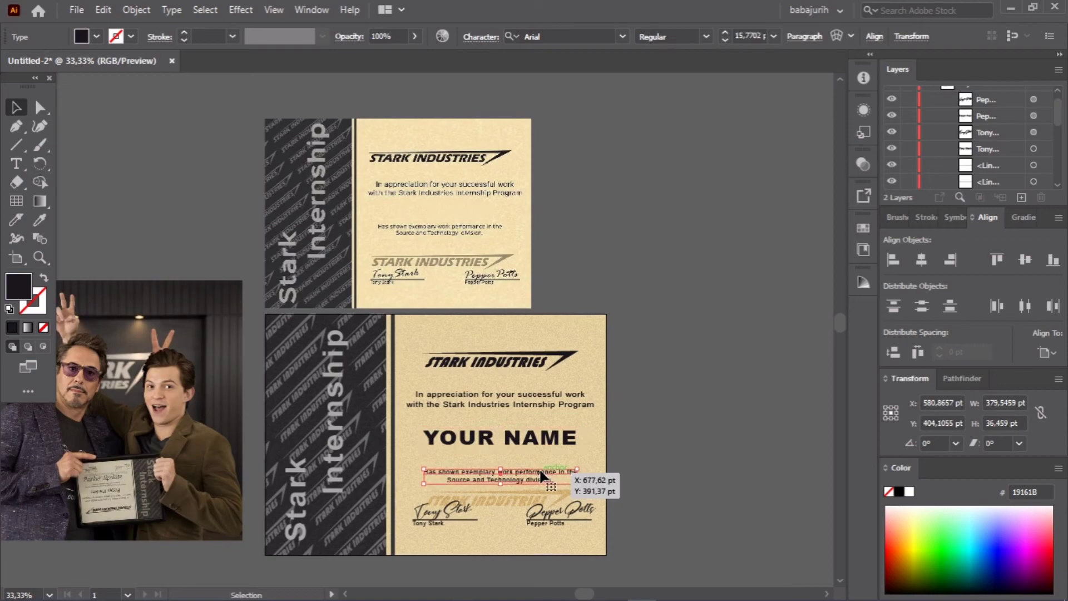
key("shift+Up")
key("shift+Up")
key("shift+Up")
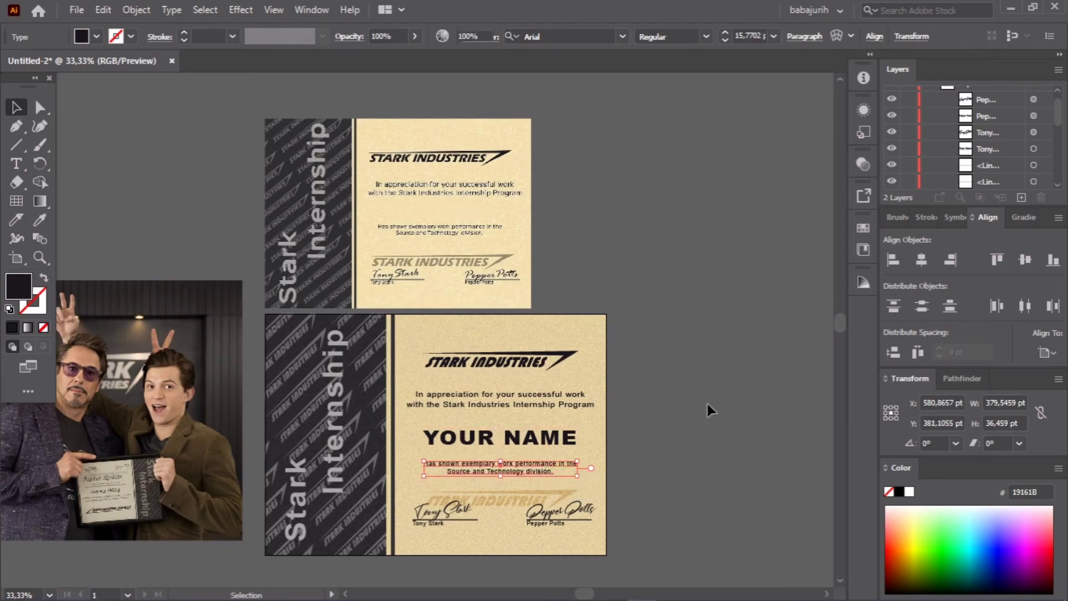
left_click(706, 404)
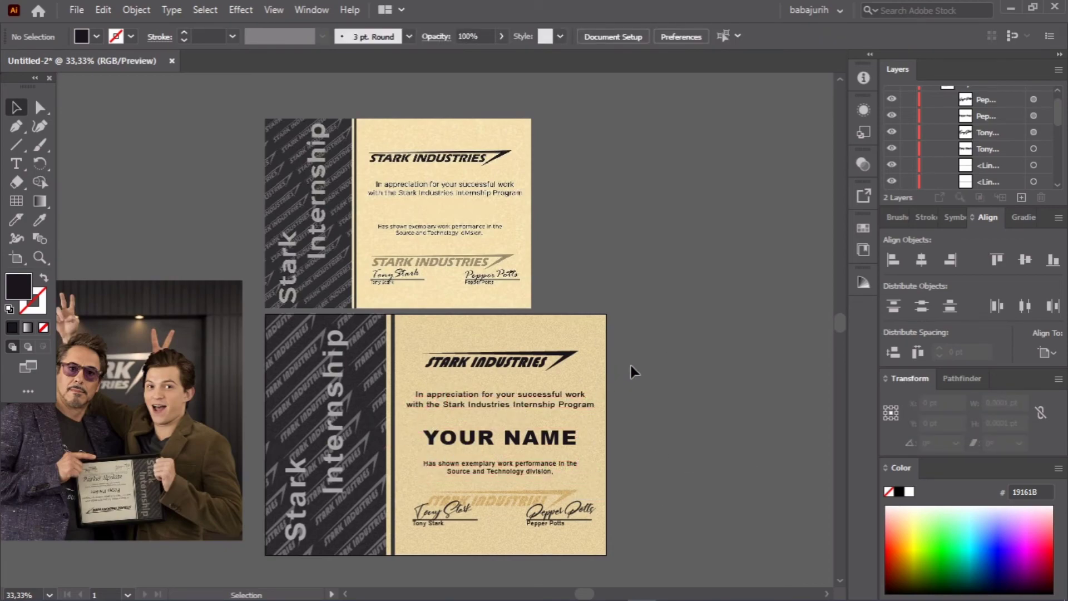
scroll(614, 429, "down", 1)
Replace the YOUR NAME text with ART9 DESIGN
scroll(612, 456, "up", 4, "alt")
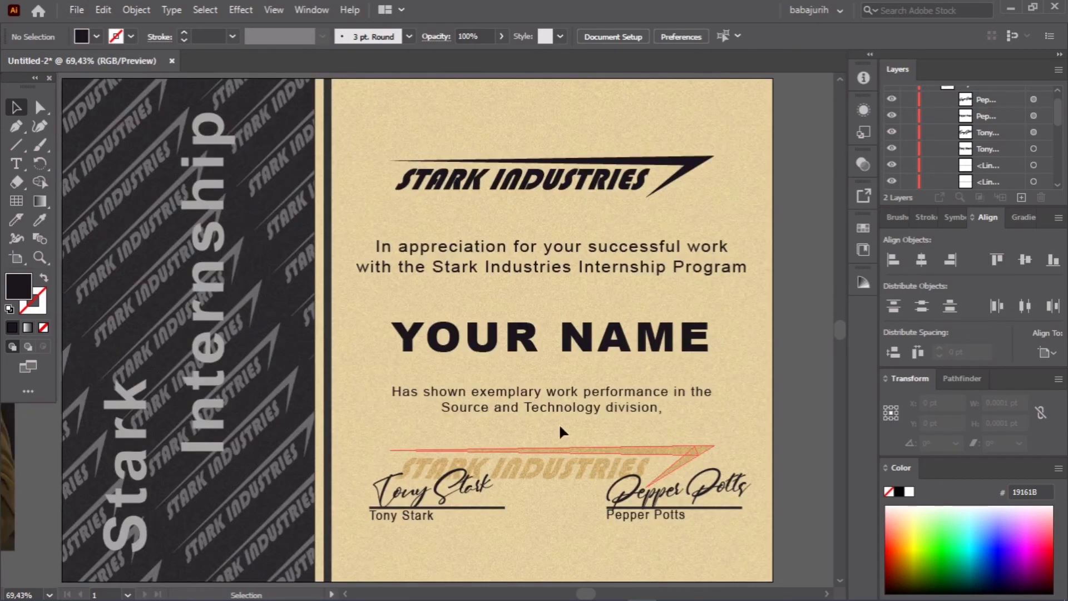
double_click(674, 343)
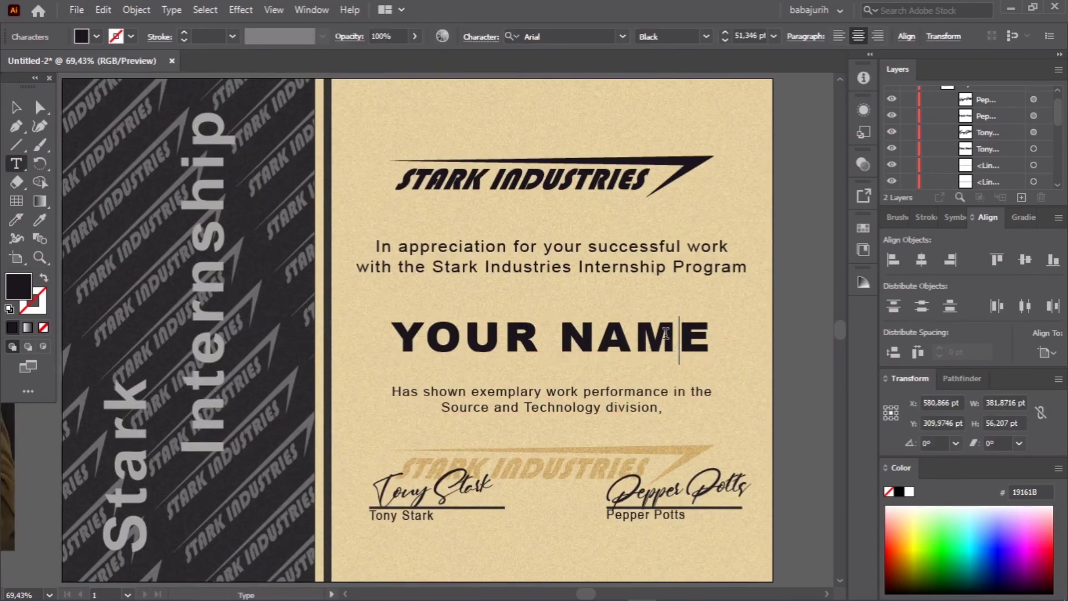
key("ctrl+a")
type("Rt")
key("BackSpace")
key("BackSpace")
type("ART")
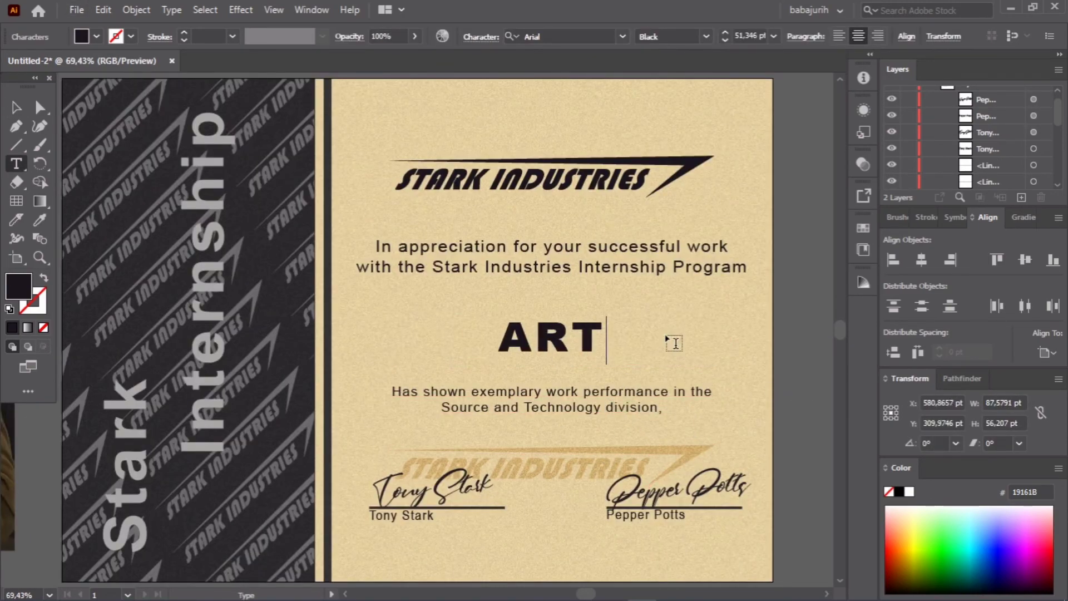
type("9 DESIGN")
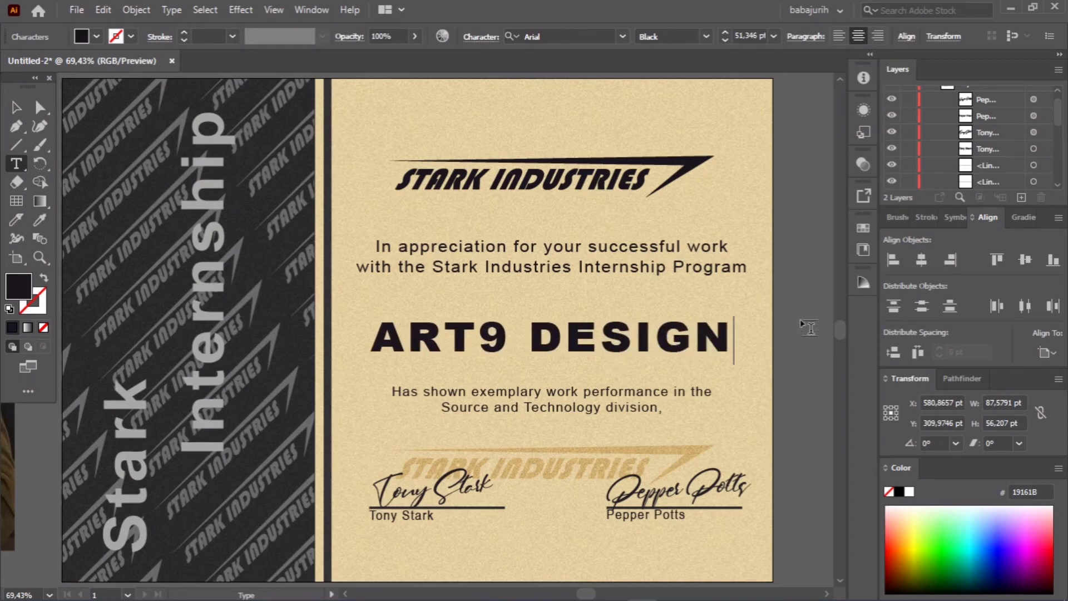
key("Escape")
Select the name text and open its font style list for Italic
scroll(542, 309, "down", 2)
scroll(542, 310, "right", 3)
left_click(495, 392)
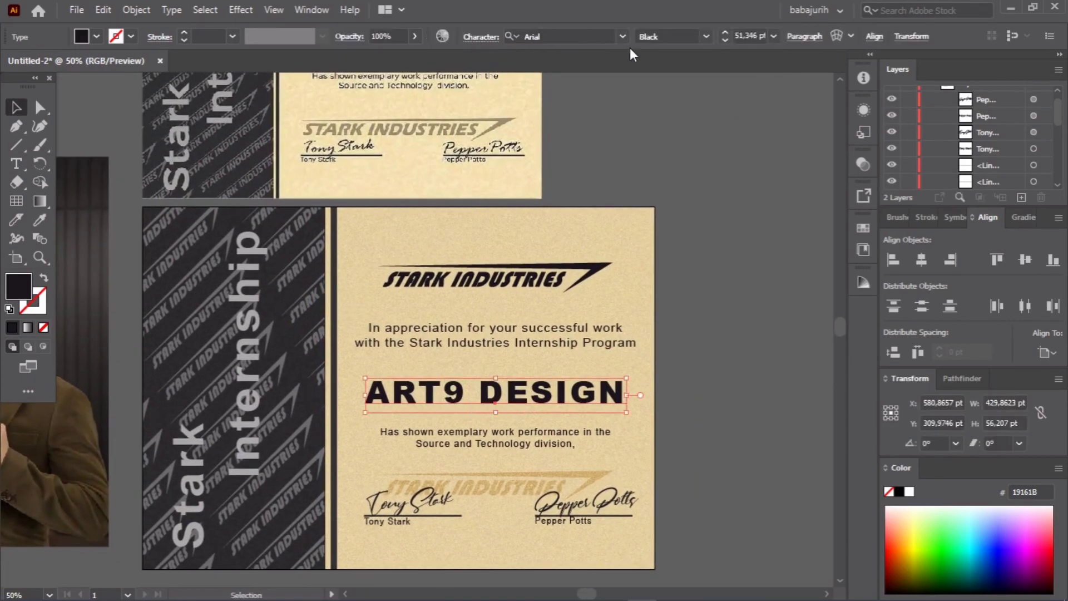
left_click(705, 36)
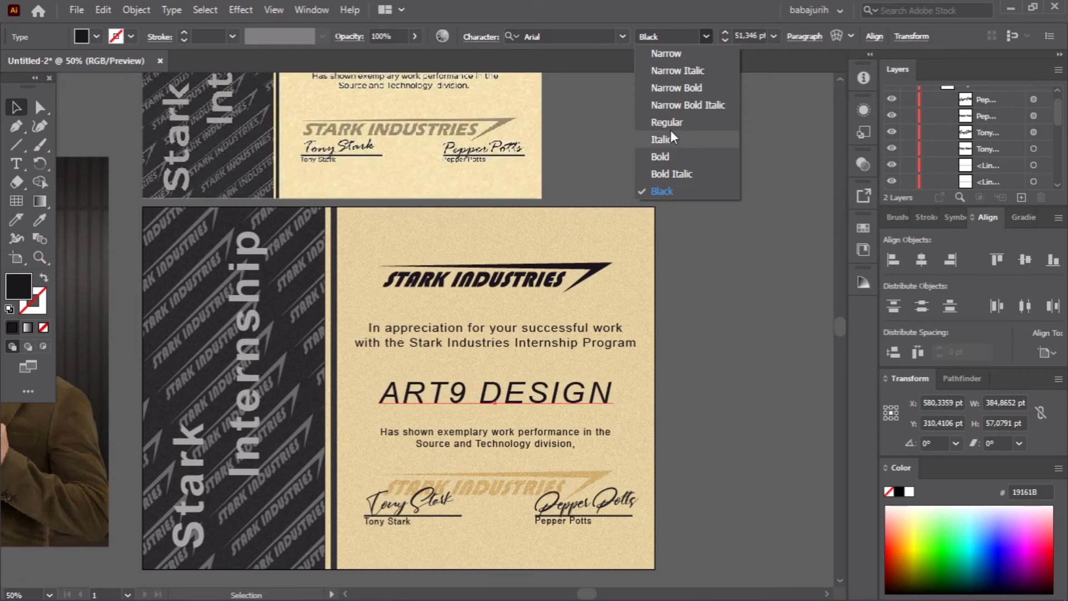
key("Escape")
left_click_drag(386, 367, 441, 365)
Retype the name in mixed case as 'Art9 Design' and fit the certificate to the window
key("t")
left_click(503, 389)
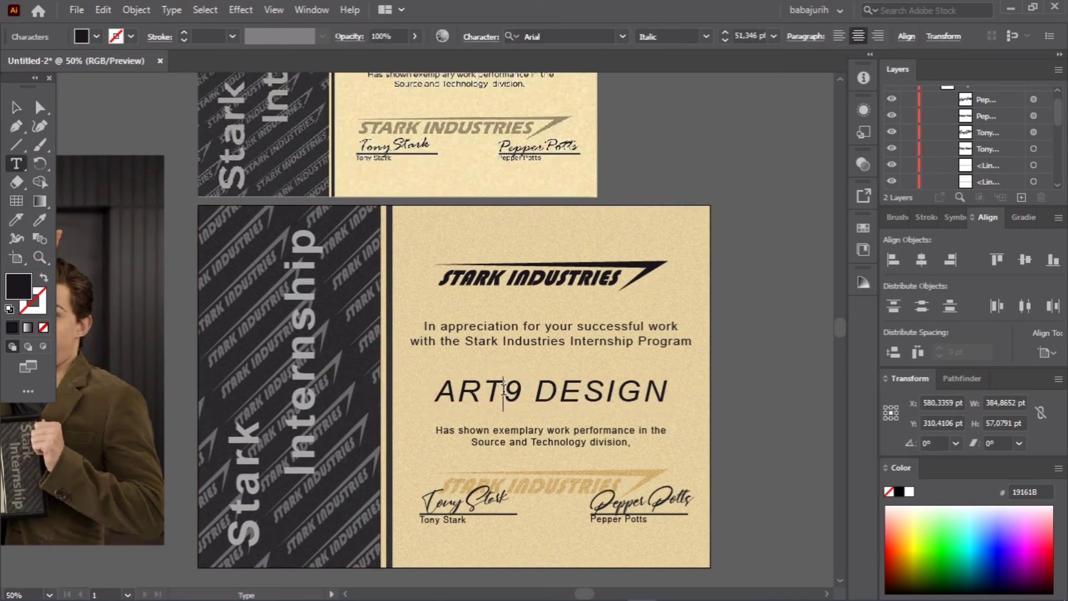
key("BackSpace")
key("BackSpace")
type("rt")
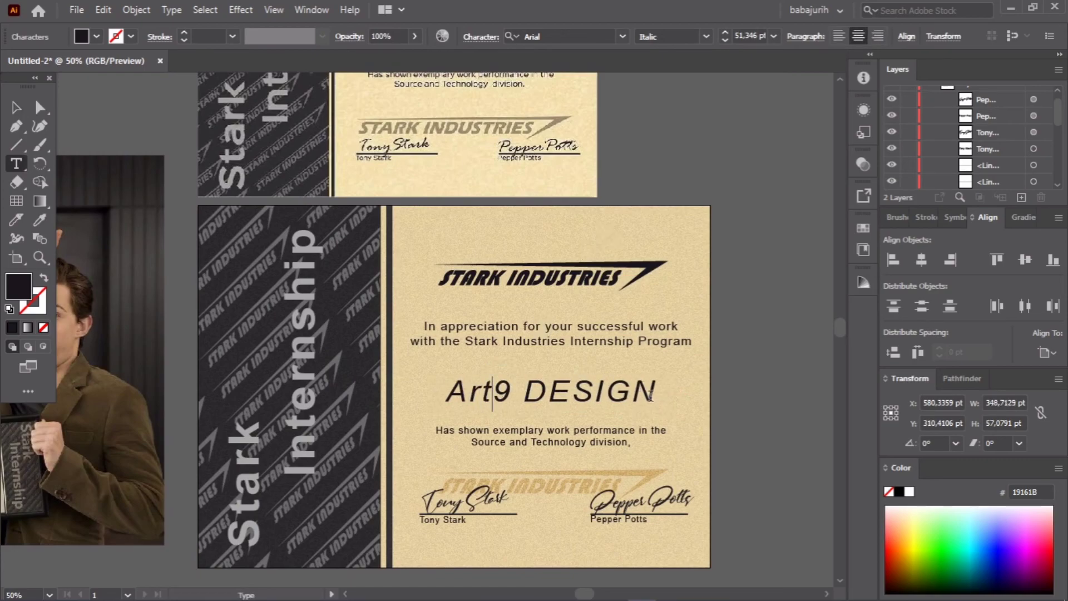
key("BackSpace")
key("BackSpace")
key("BackSpace")
type("esign")
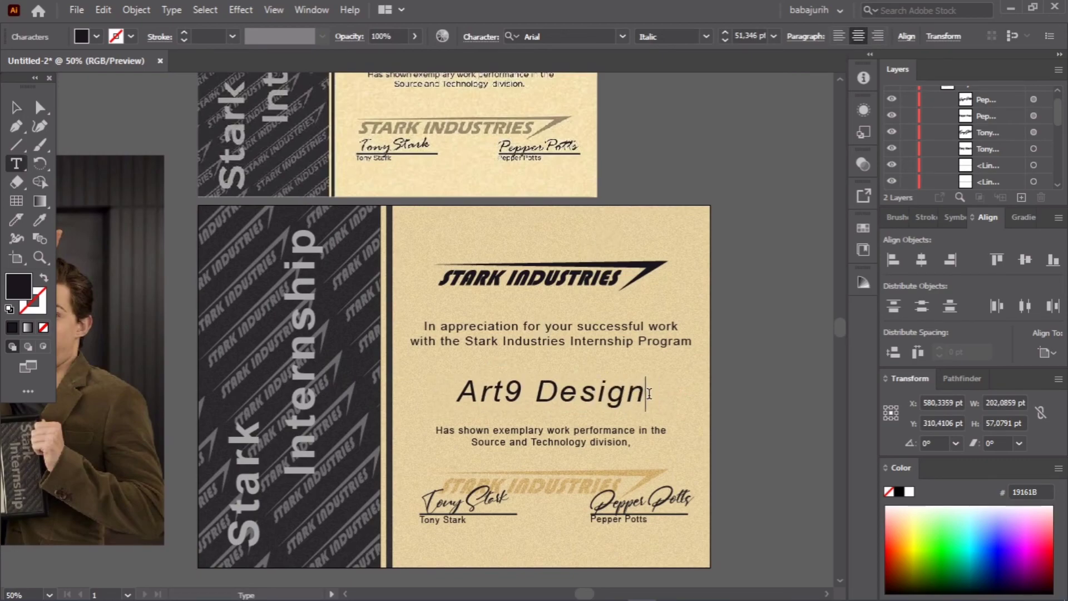
key("Escape")
key("v")
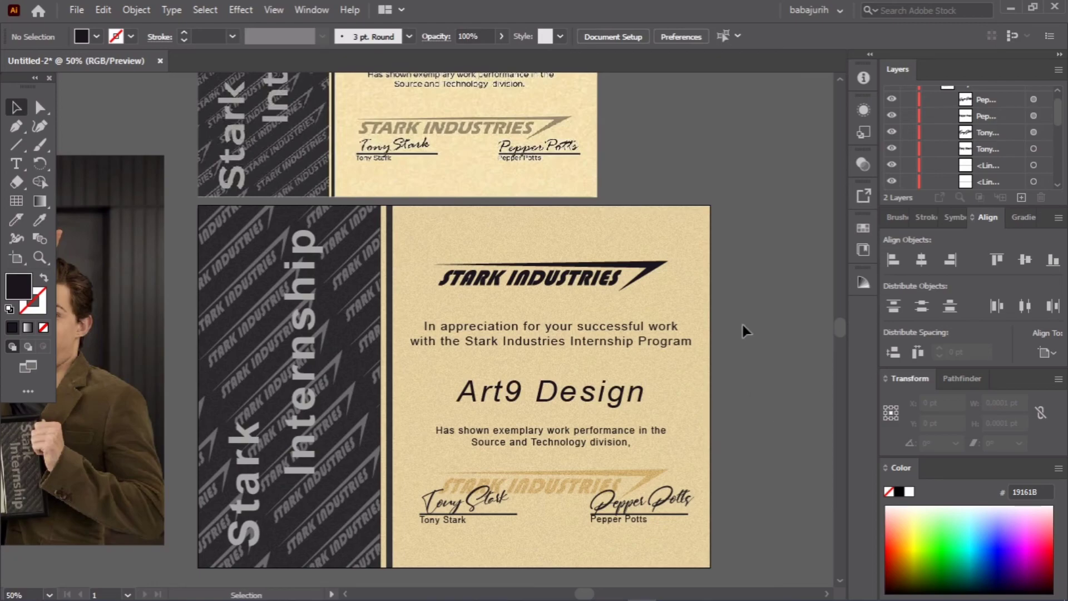
key("ctrl+0")
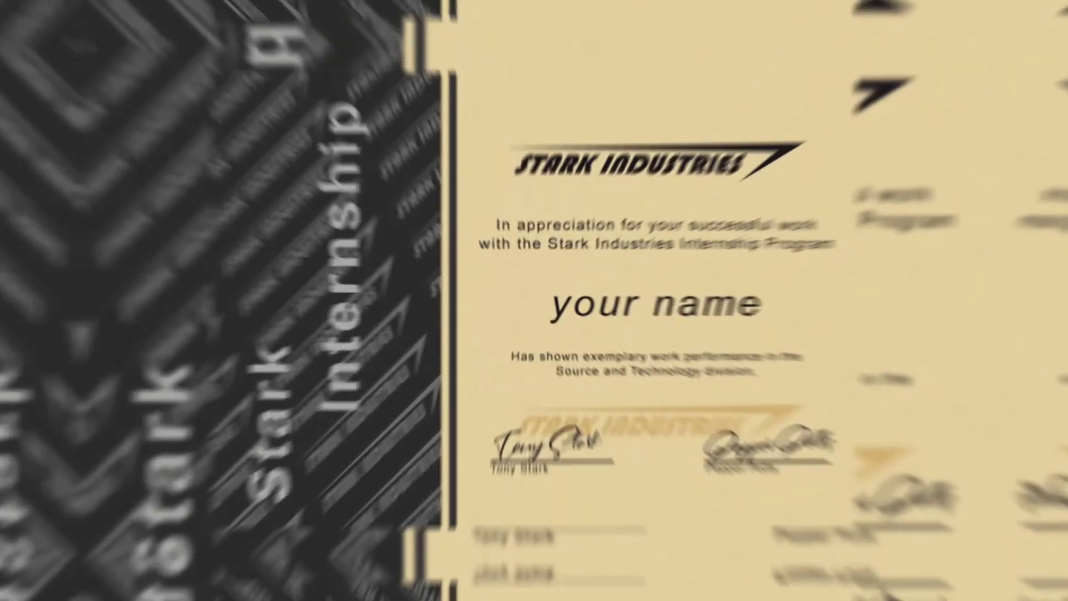